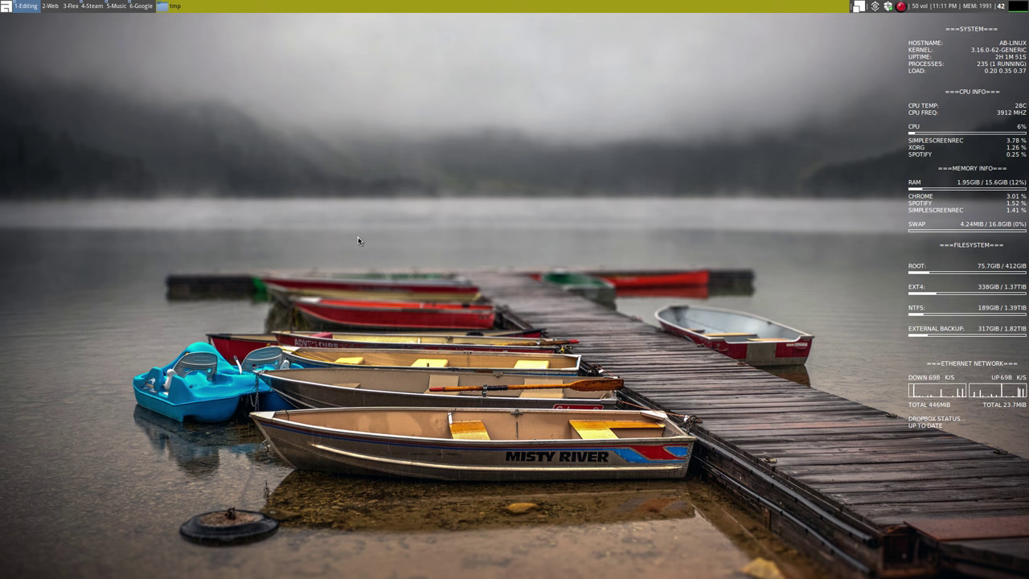
Step: Bring up the tmp file manager window, move it fully into view, and go to the .config/awesome folder under the home directory
click(296, 7)
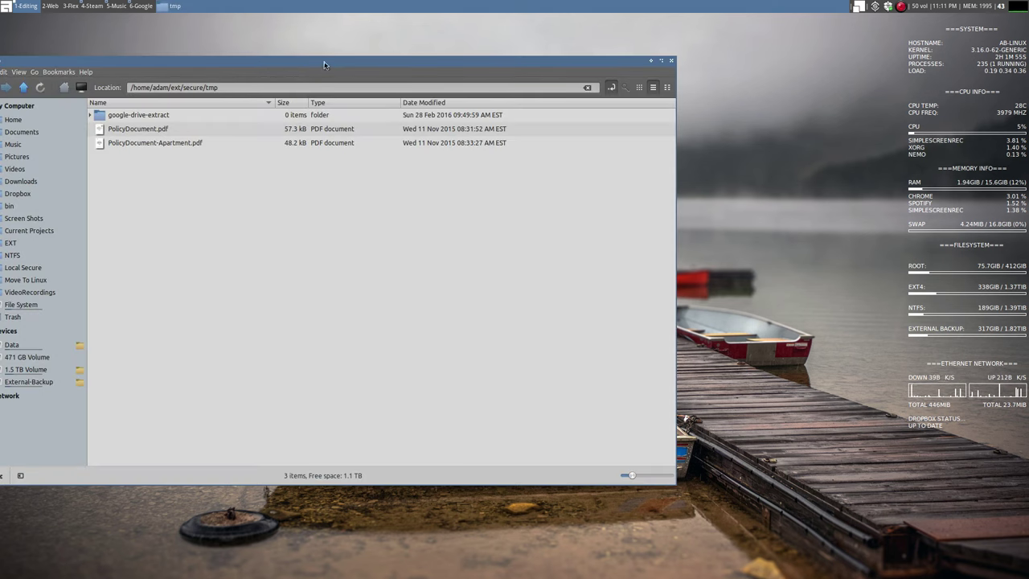
drag(354, 61, 472, 71)
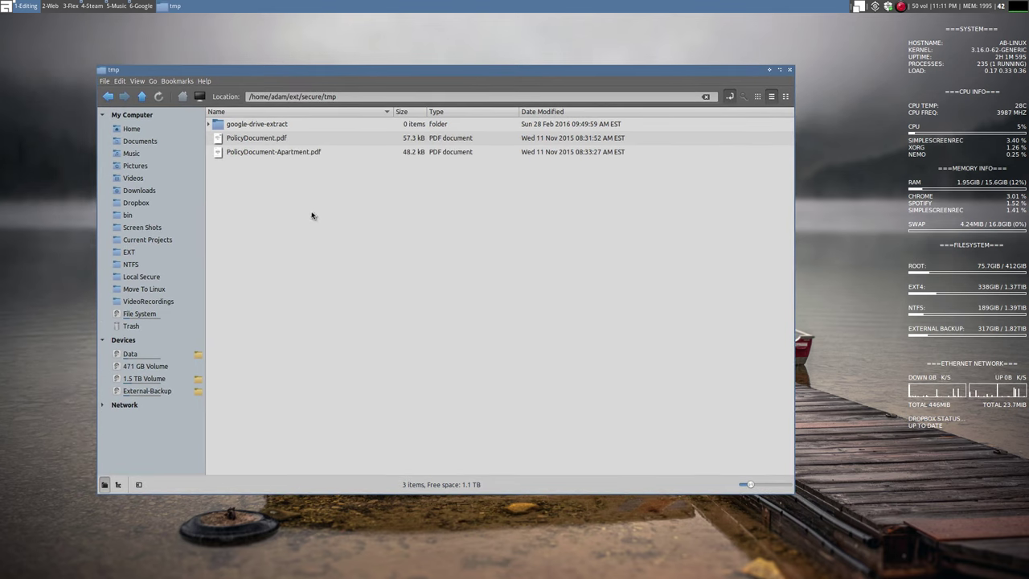
drag(364, 97, 290, 98)
key(BackSpace)
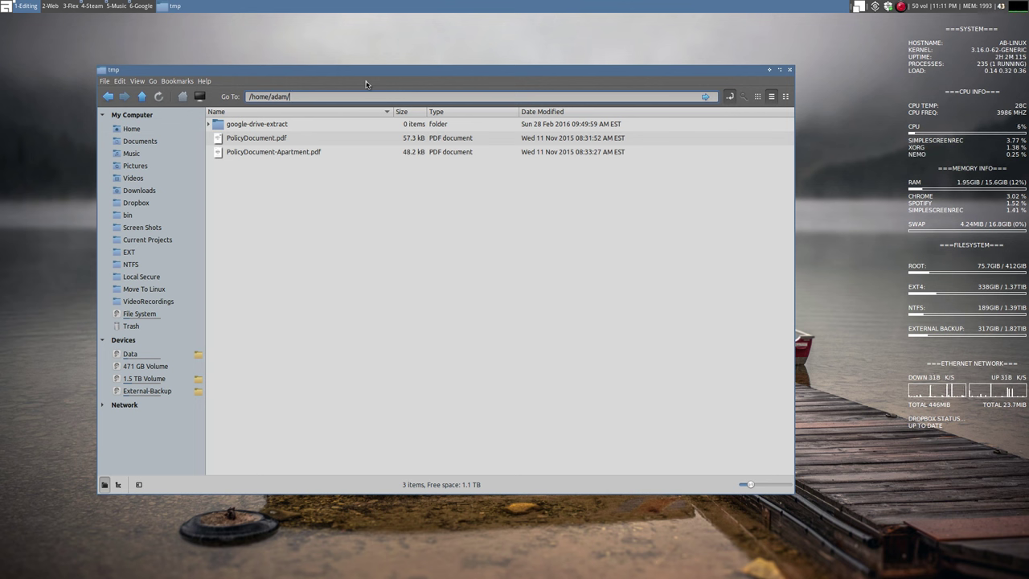
text(.config/)
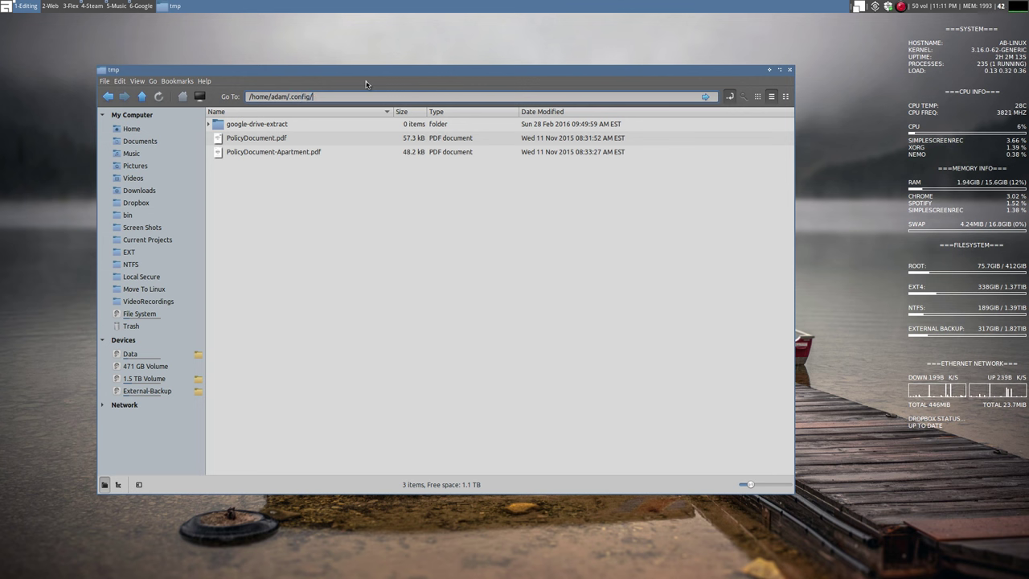
text(awesome/)
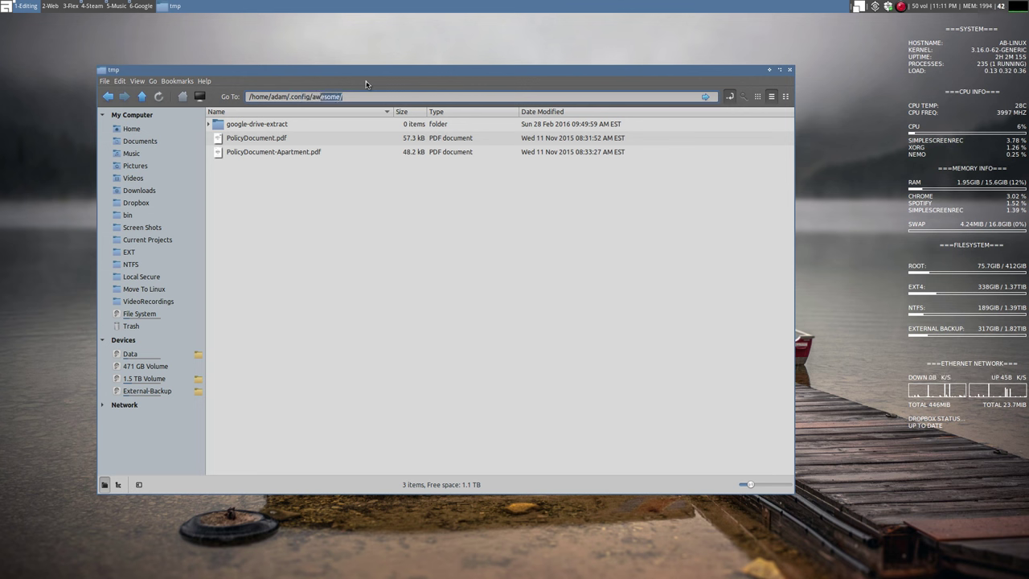
key(Return)
Step: Rename the rc.lua file in the awesome folder as arc.lua
click(229, 127)
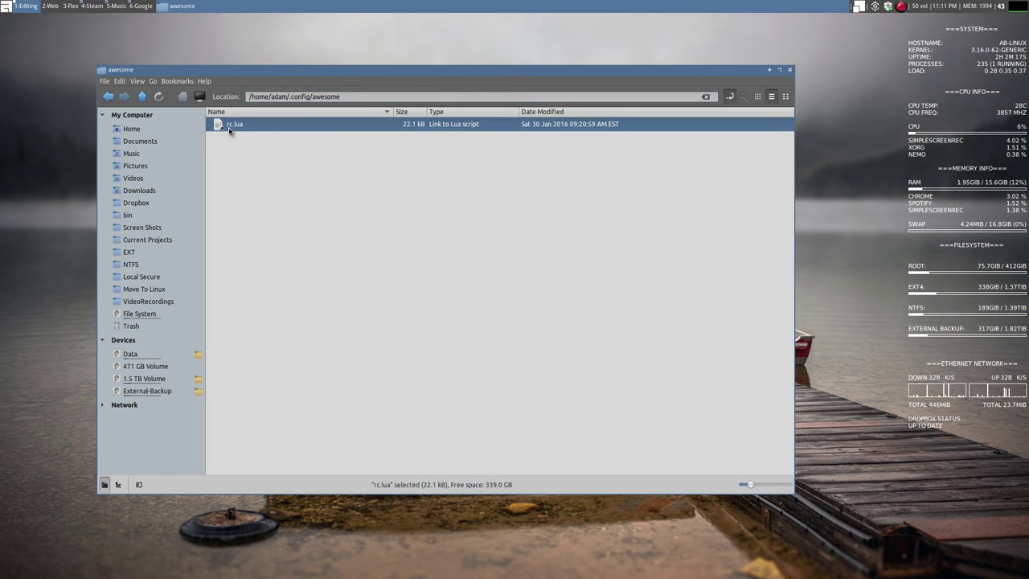
key(F2)
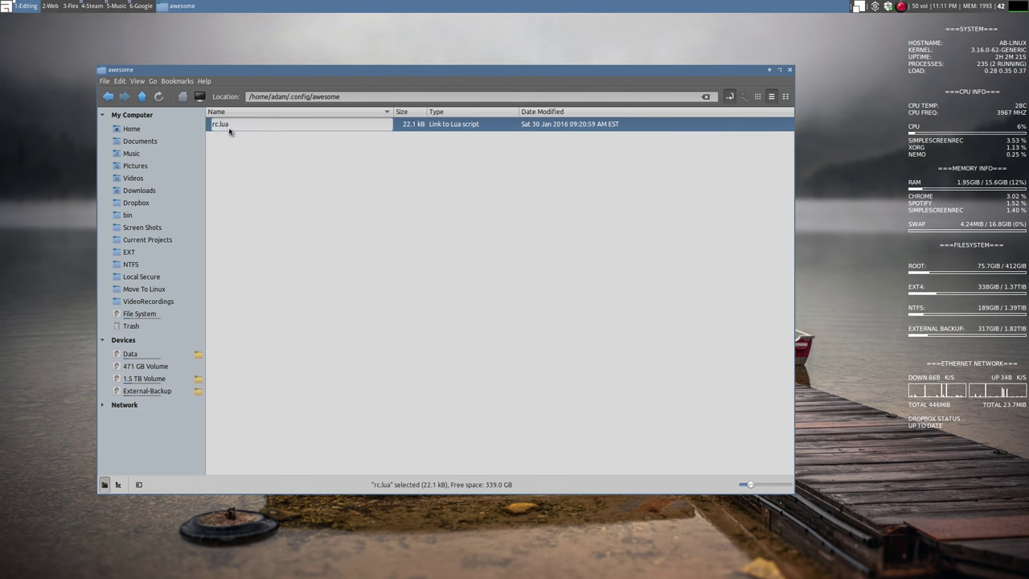
text(a)
key(Return)
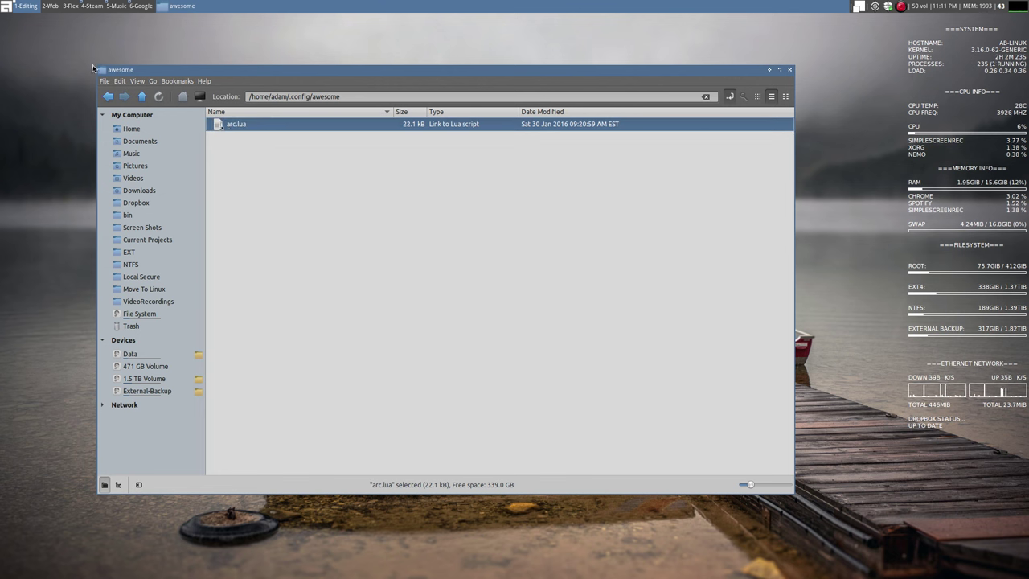
Step: Restart the window manager, and minimize the file manager window to expose the desktop
click(5, 6)
mouse_move(20, 16)
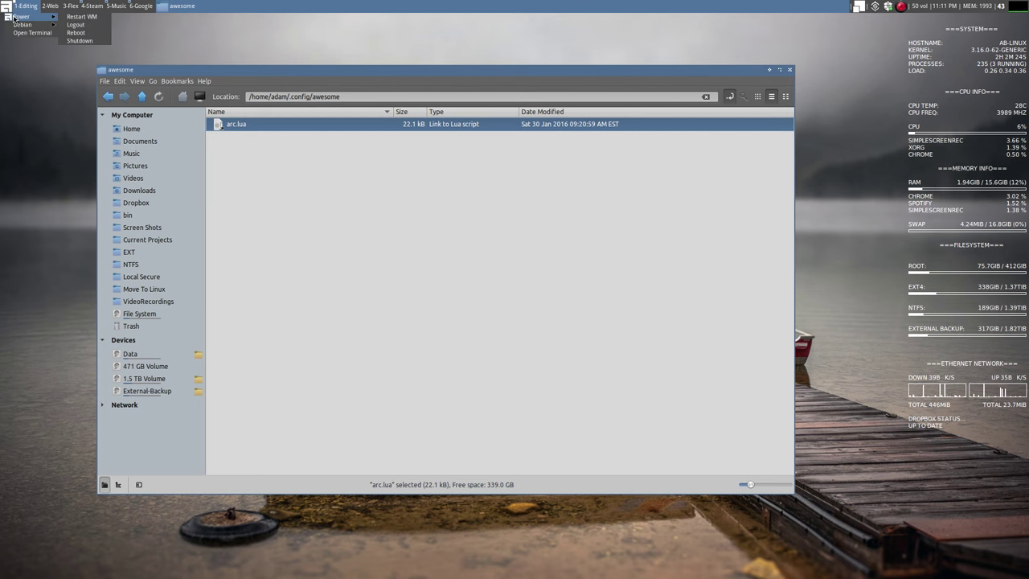
click(89, 19)
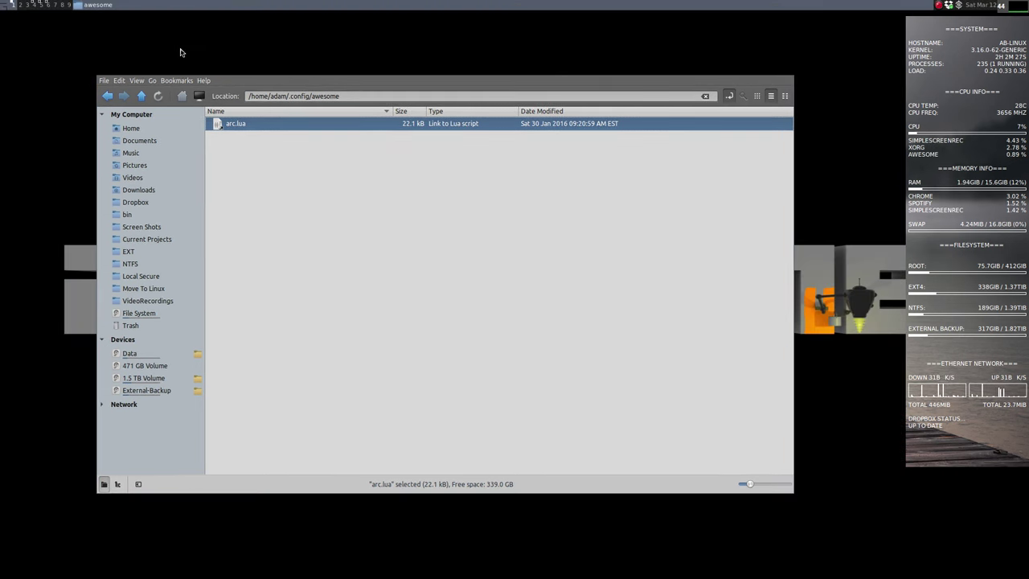
drag(226, 87, 254, 88)
click(162, 10)
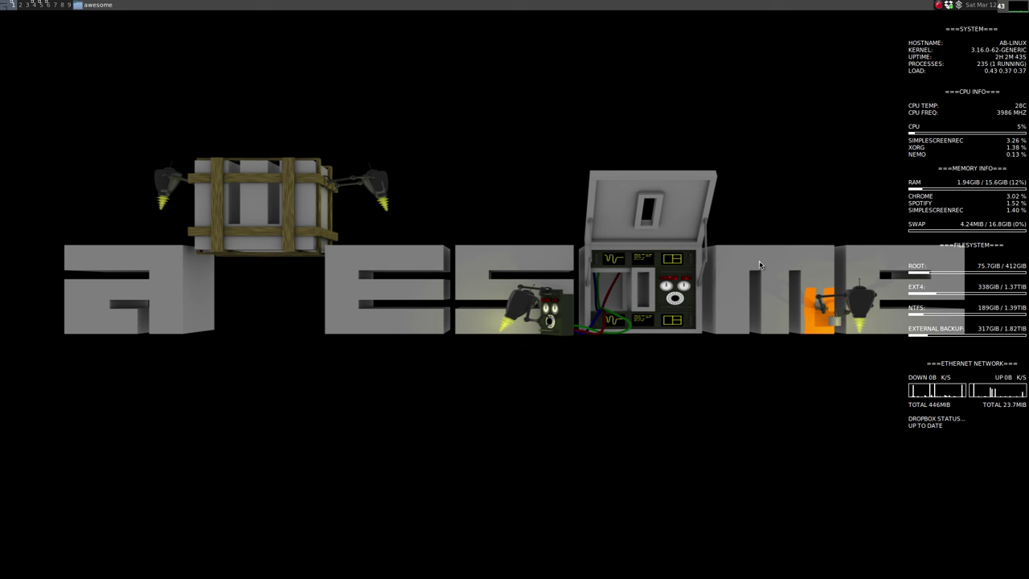
Step: Run "killall conky" and "killall lxpanel" to close the system monitor overlay and the extra panel
key(super+r)
text(killall conky)
key(Return)
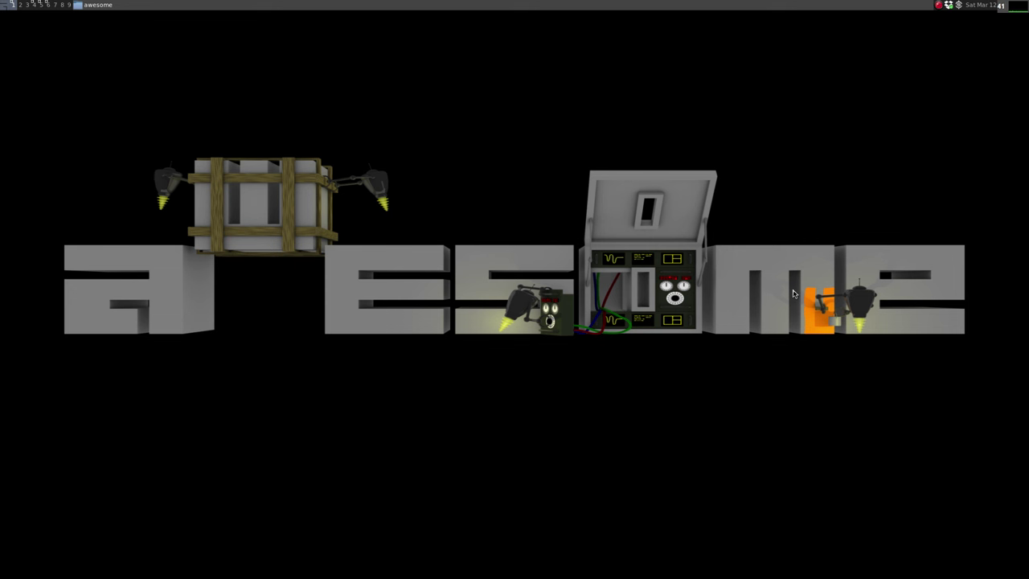
key(super+r)
text(killall lxpan)
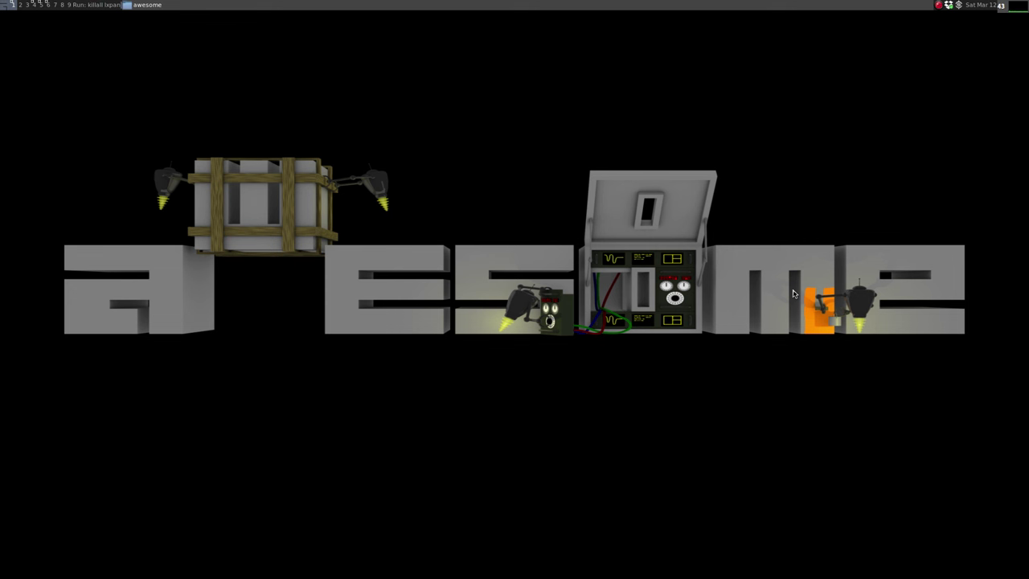
text(lel)
key(Return)
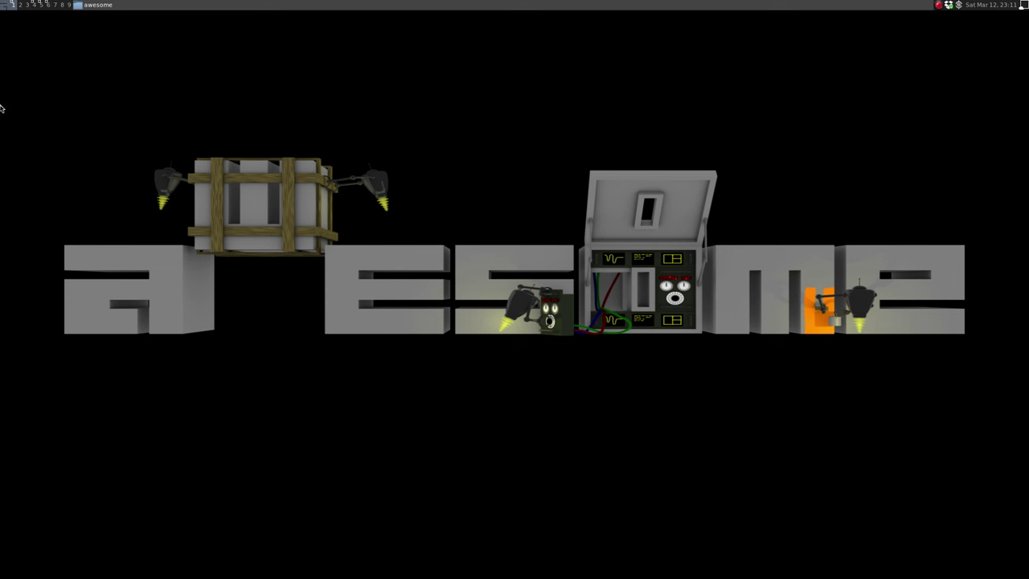
Step: Look through desktop tags 2, 3, 4, 5 and 9, and return to tag 1
click(21, 6)
click(27, 6)
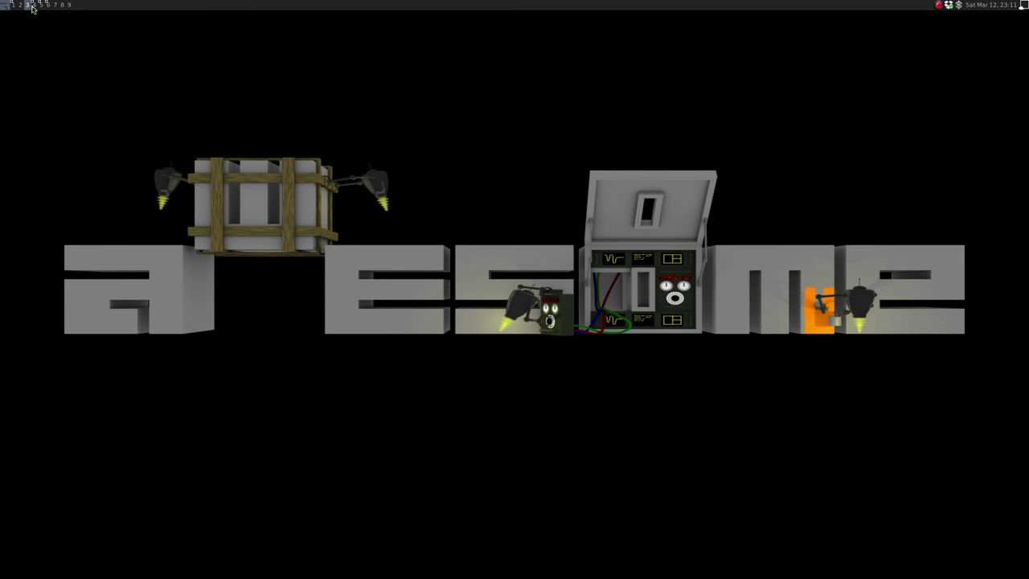
click(33, 6)
click(40, 7)
click(69, 5)
click(13, 5)
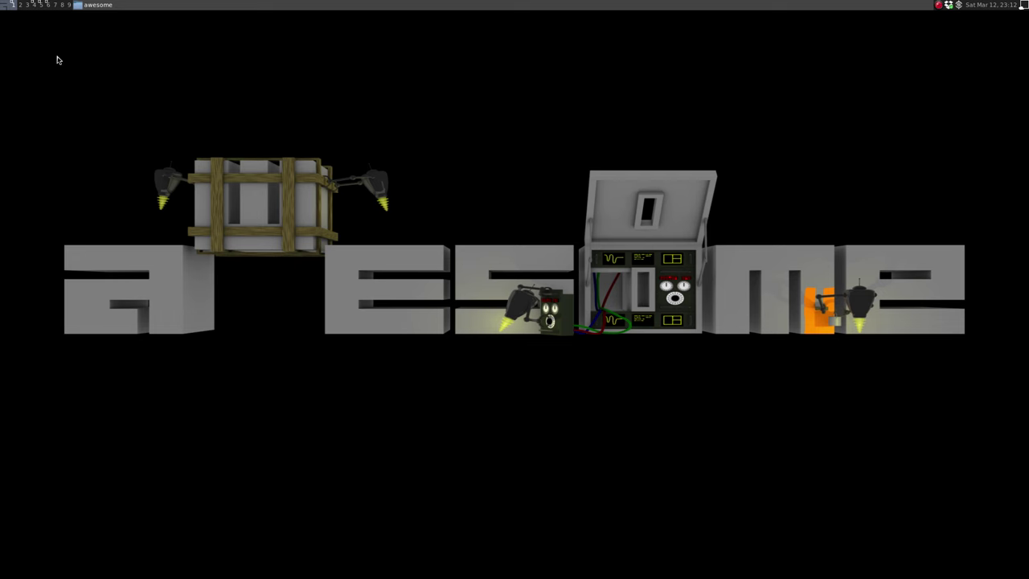
Step: Restore the minimized file manager window and move it up toward the desktop's upper-left corner
click(160, 5)
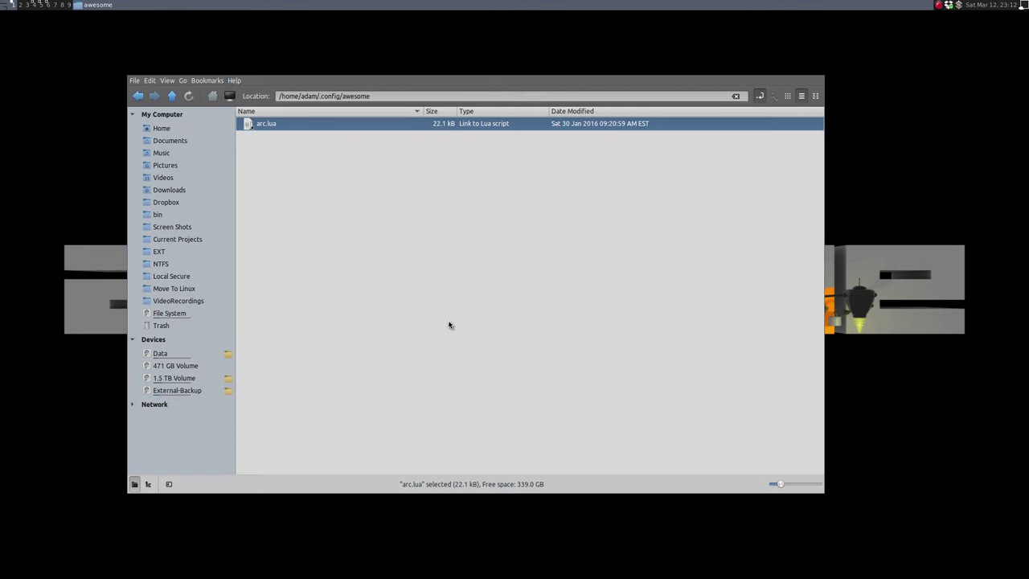
drag(449, 324, 348, 283)
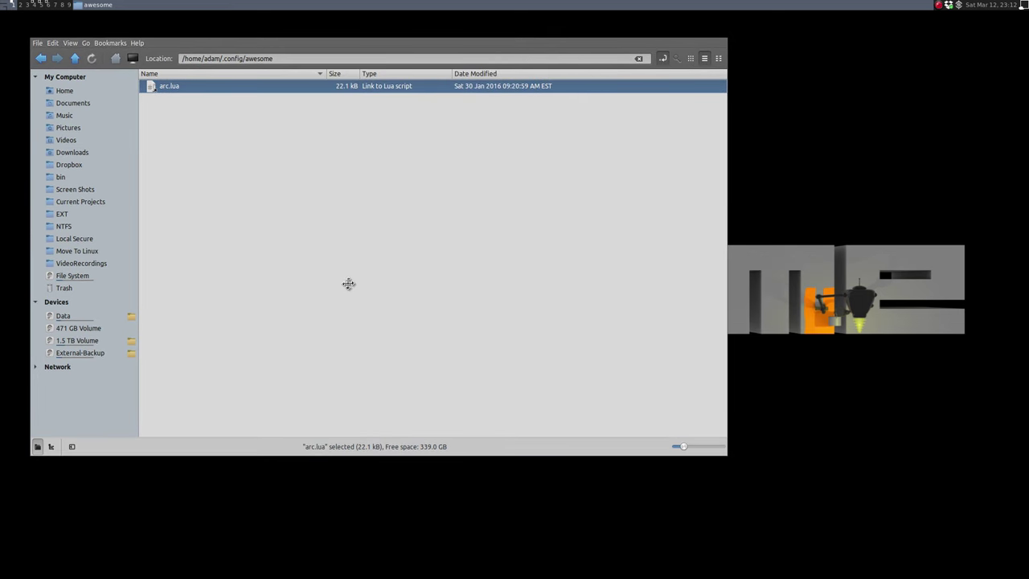
click(348, 283)
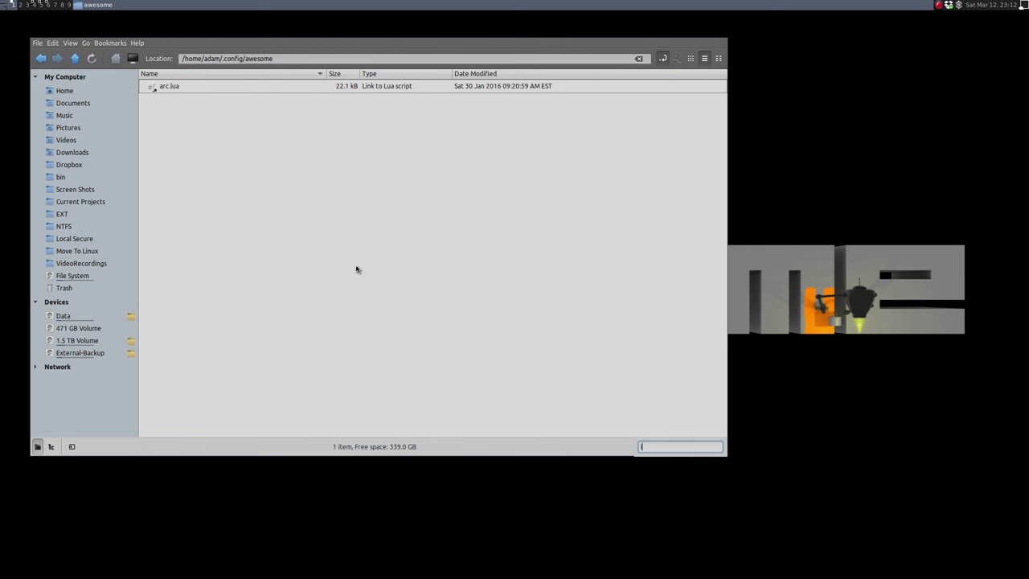
Step: Launch google-chrome from the run prompt, and move and resize its floating window to fit on the screen
key(super+r)
text(google-co)
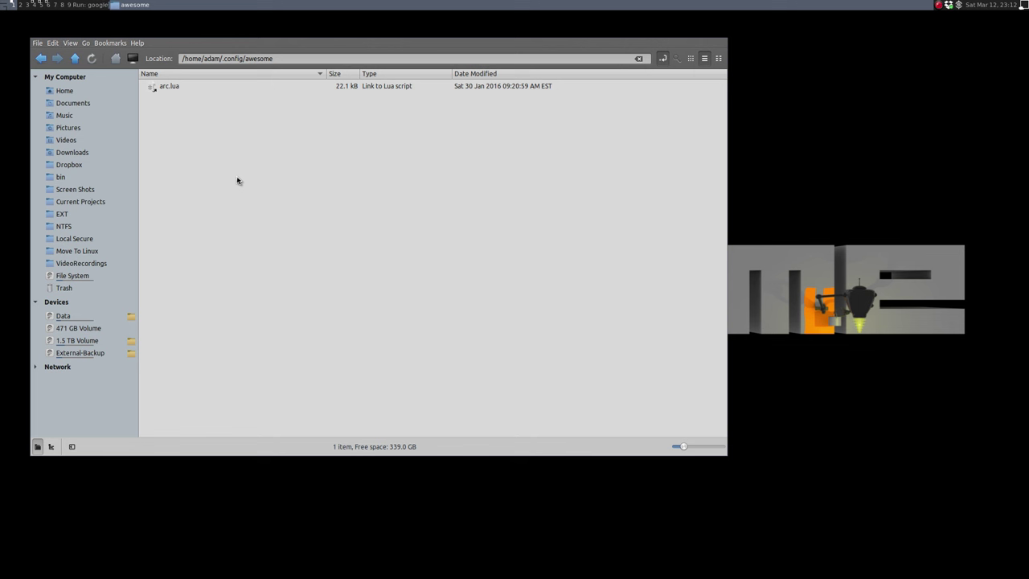
text(hrome)
key(Return)
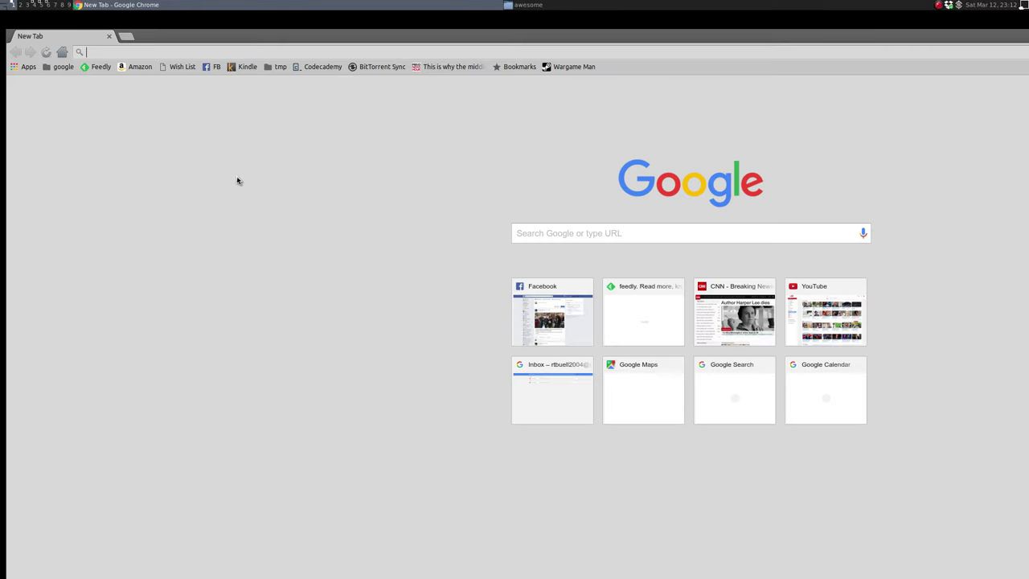
drag(74, 117, 241, 183)
drag(758, 436, 930, 548)
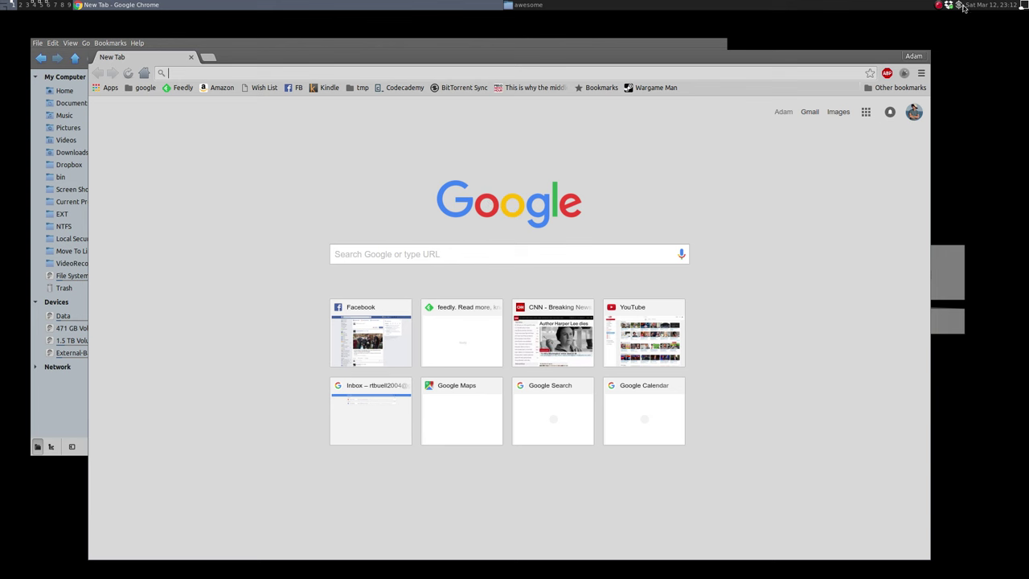
Step: Switch tag 1 from floating to a tiled layout with a left master area, and open a terminal window
click(1024, 6)
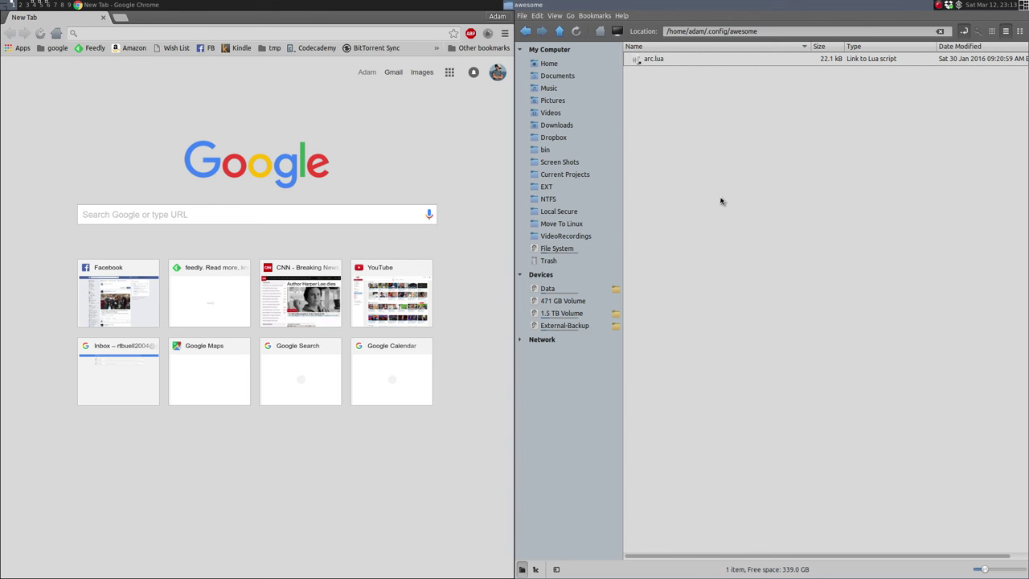
key(super+Return)
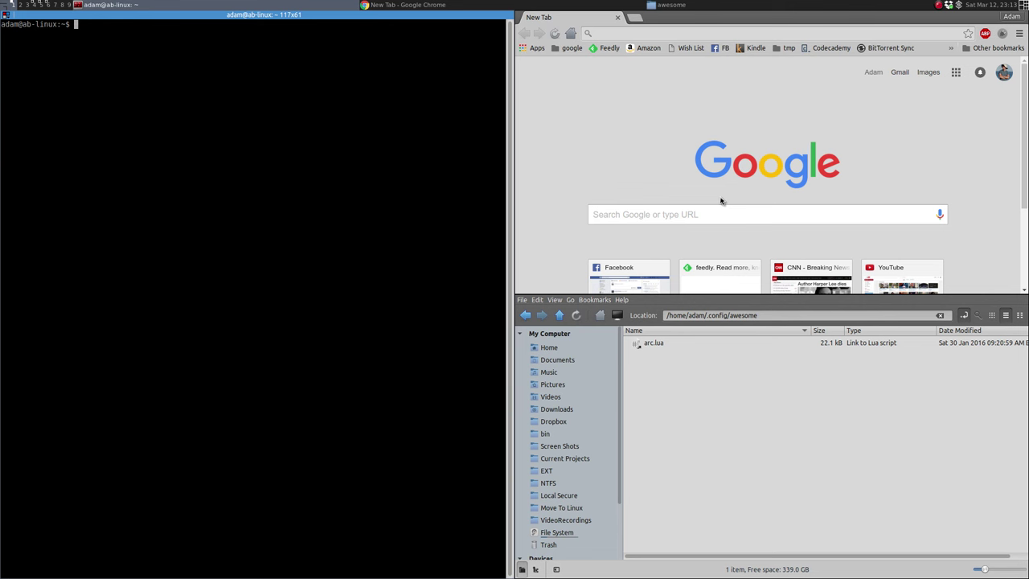
key(super+ctrl+r)
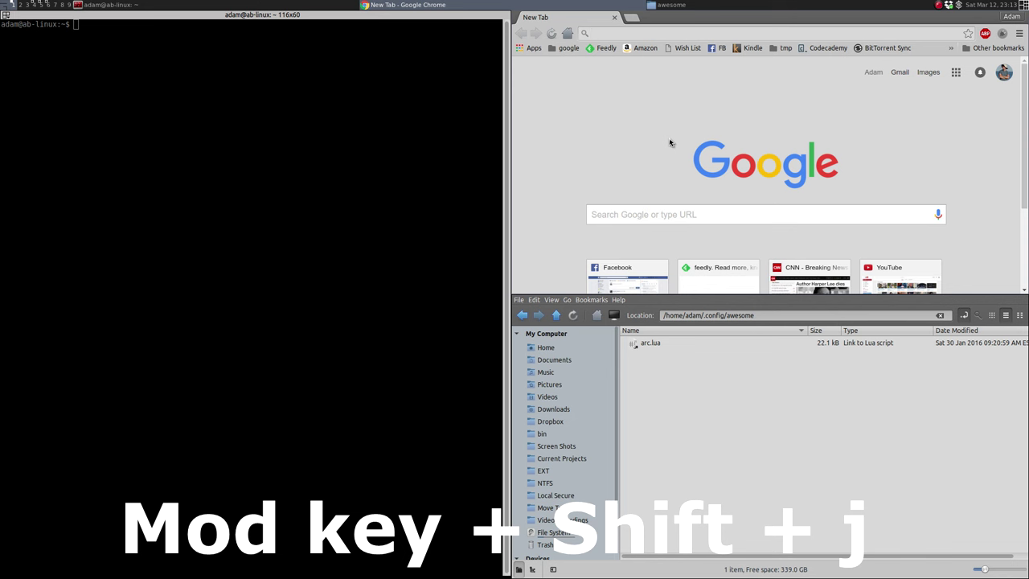
Step: Swap the Chrome window through the tiles into the master area, and widen that area to about 65 percent of the screen
key(super+shift+j)
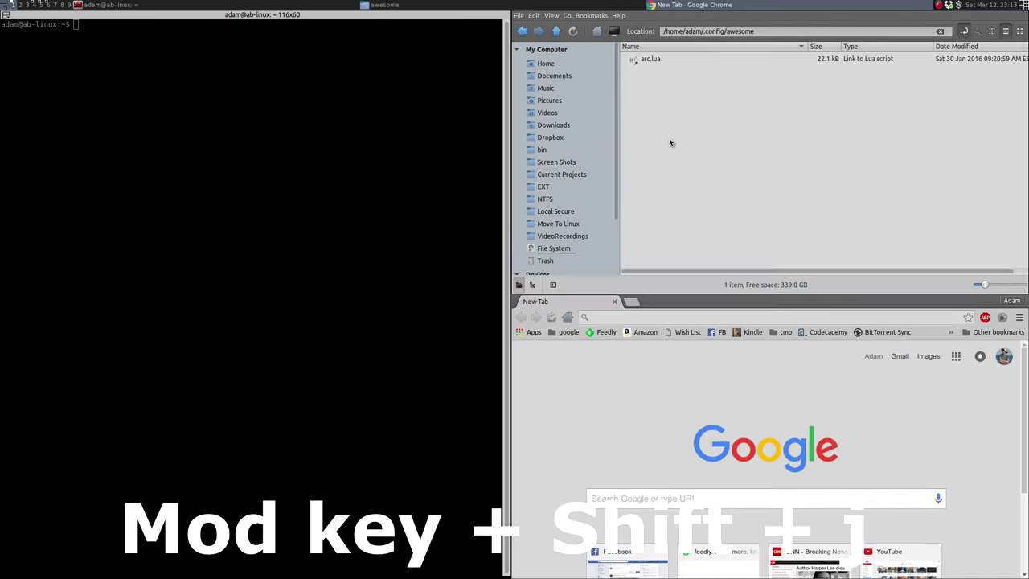
key(super+shift+j)
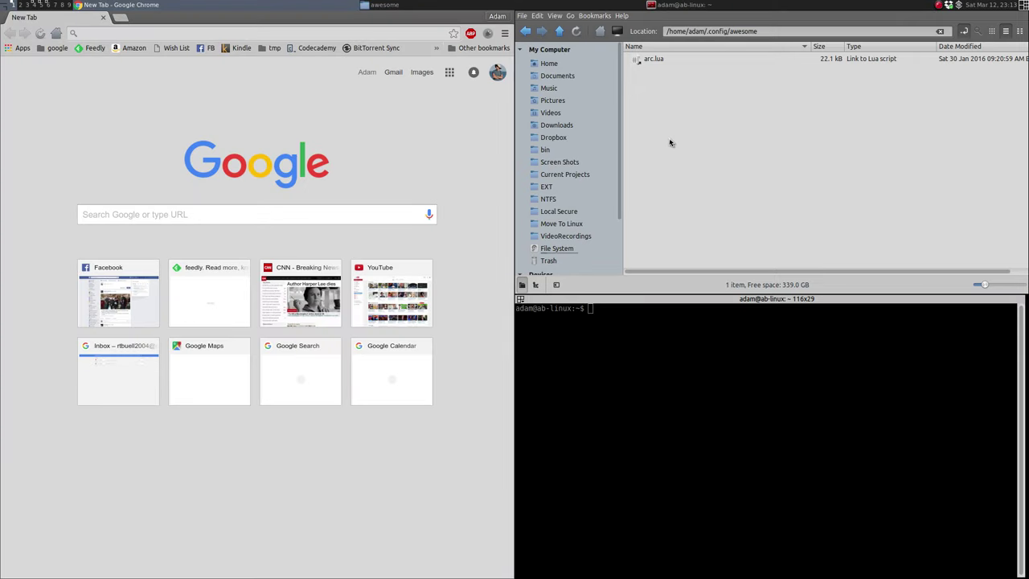
key(super+l)
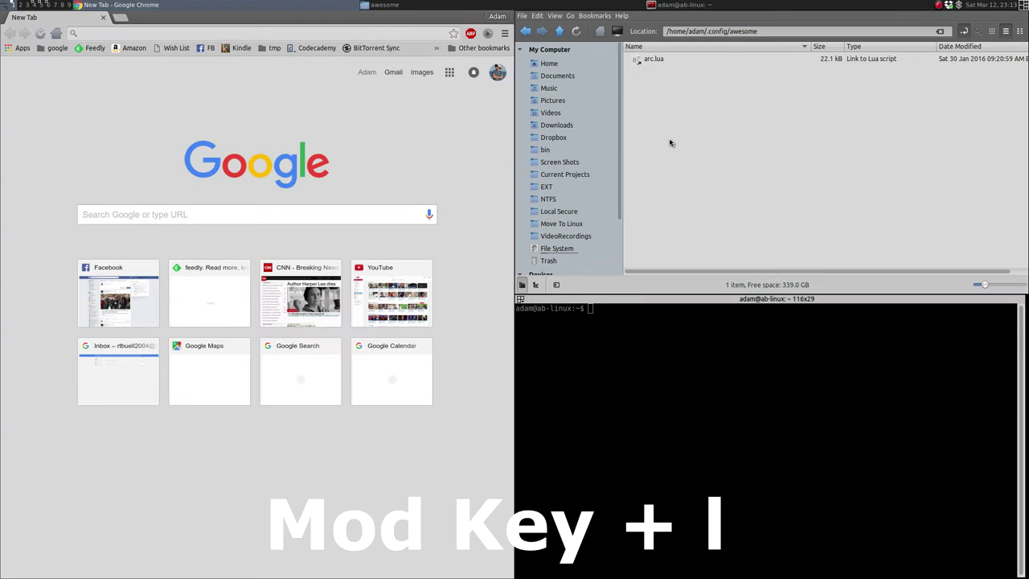
key(super+l)
key(super+l)
key(super+l)
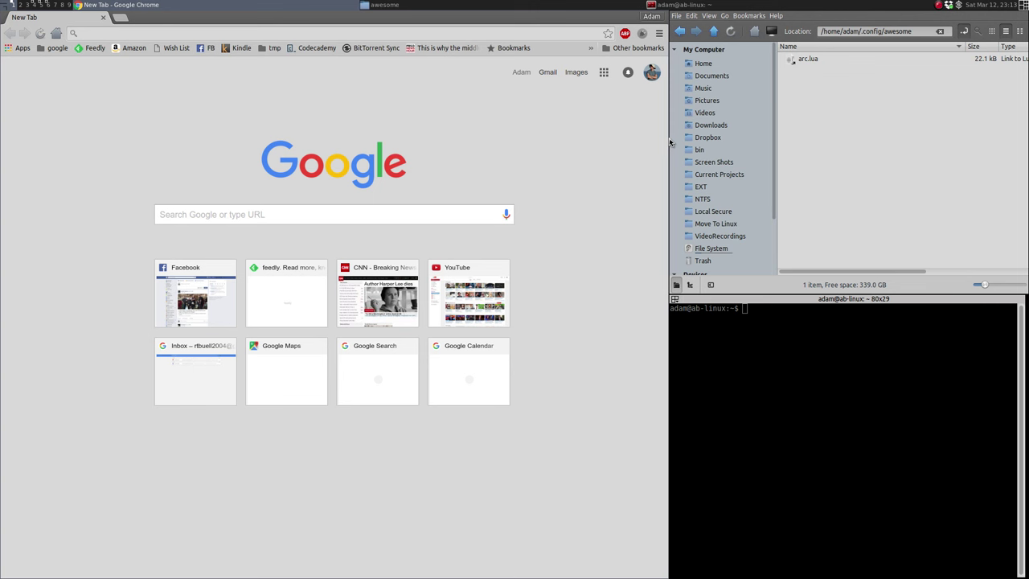
Step: Narrow the master area to about 40 percent of the screen width, and widen it back to about 65 percent
key(super+h)
key(super+h)
key(super+h)
key(super+h)
key(super+h)
key(super+h)
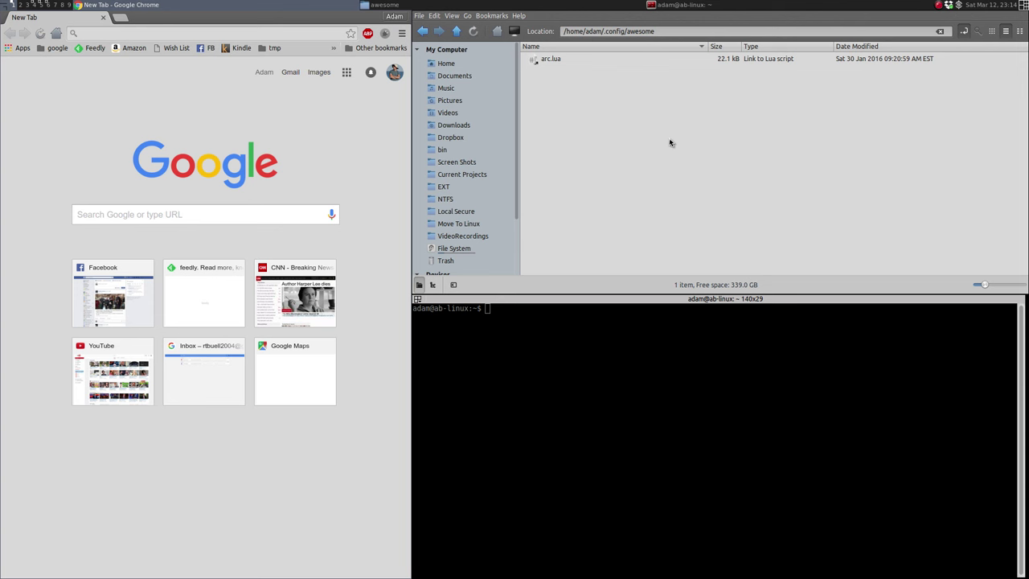
key(super+l)
key(super+l)
key(super+l)
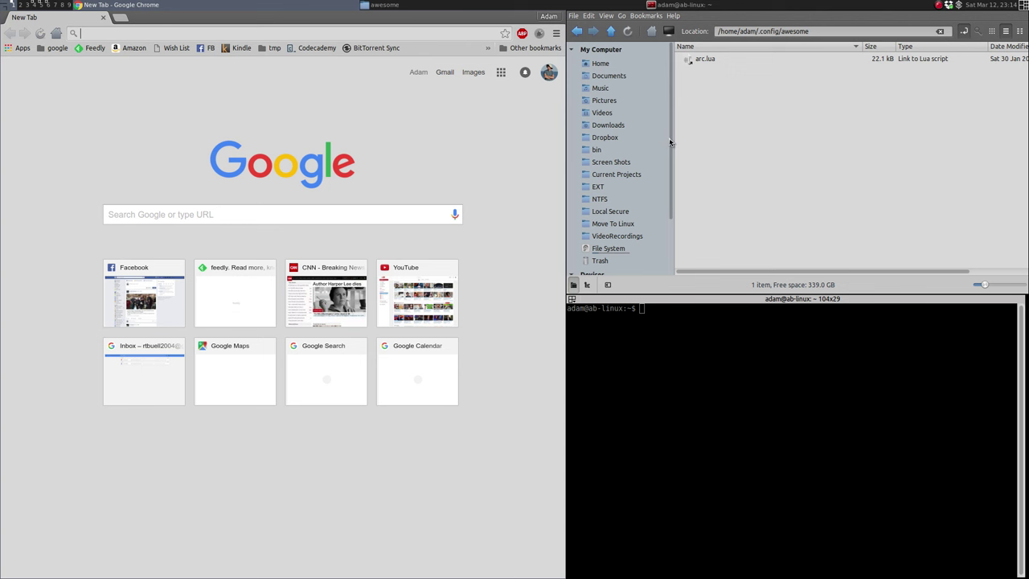
key(super+l)
key(super+l)
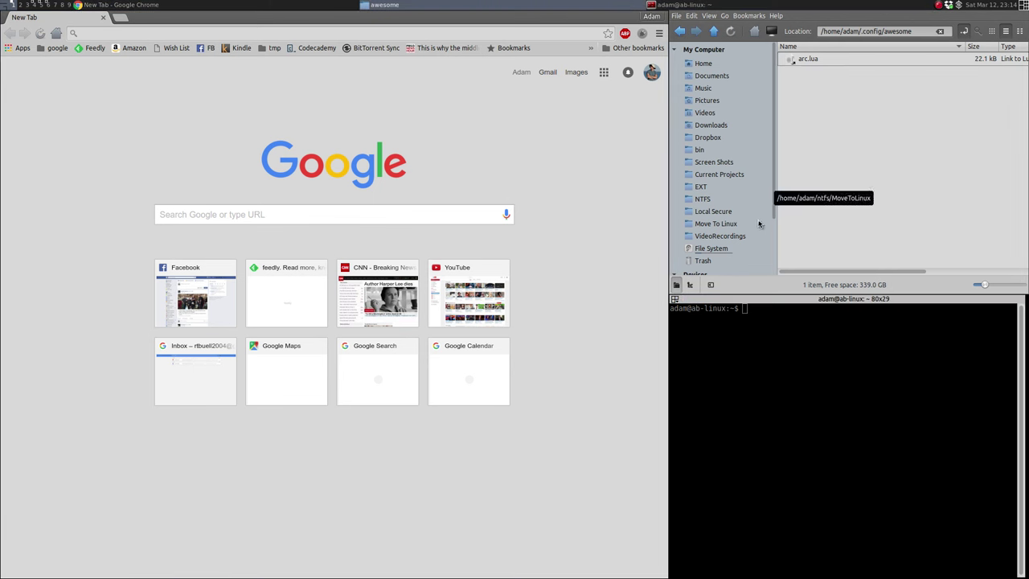
Step: Open cnn.com in the Chrome window
click(145, 36)
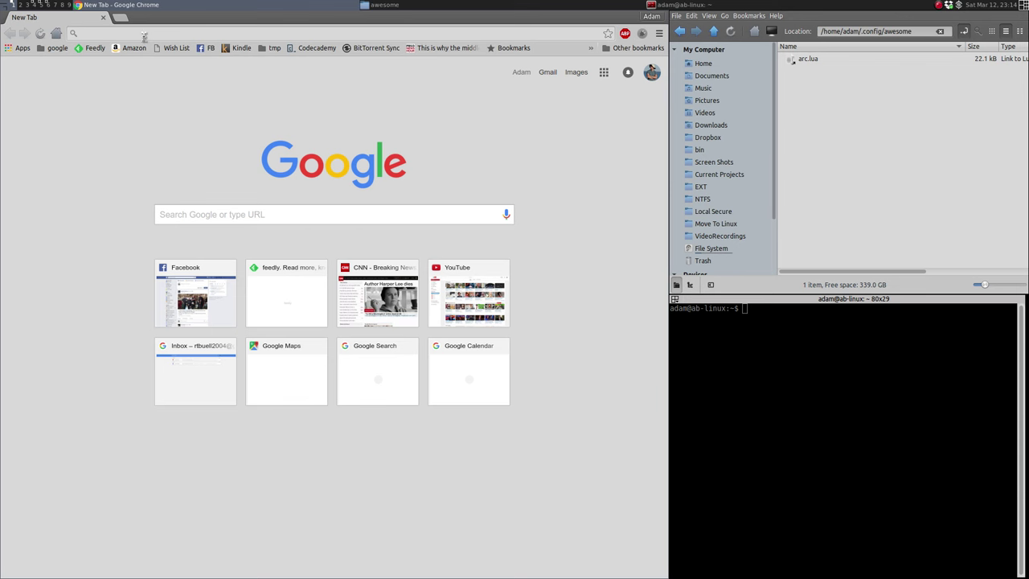
text(cnn.com)
key(Return)
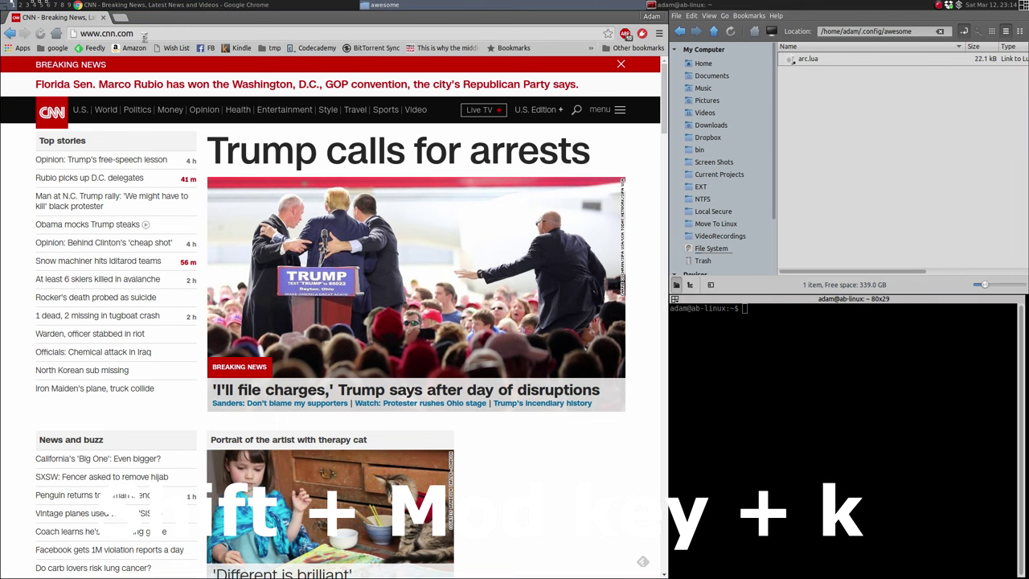
Step: Swap the file manager with the Chrome window so that the file manager occupies the master area
key(shift+super+k)
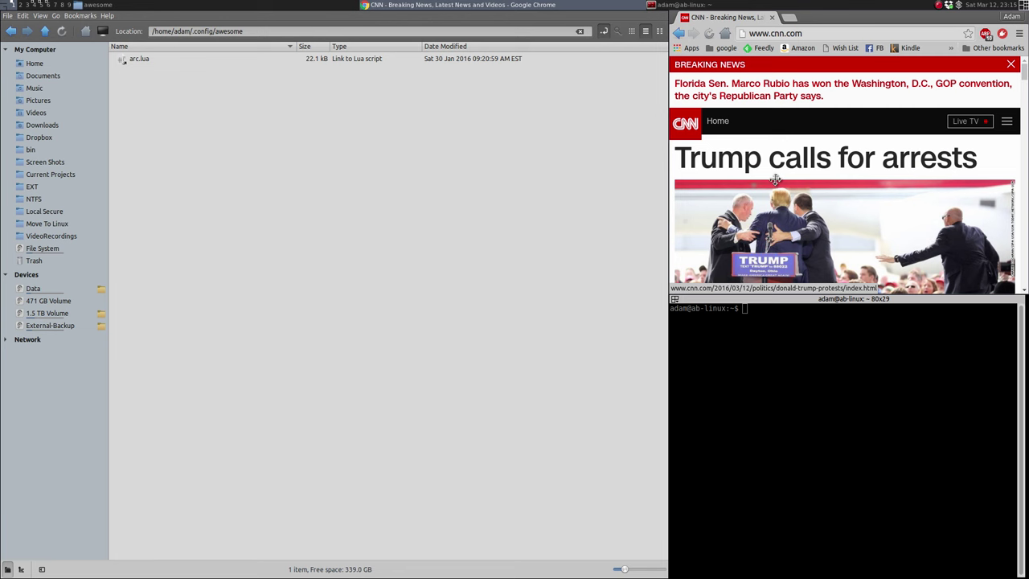
Step: Swap the tiled windows in and out of the master area, finishing with Chrome in it and the terminal below the file manager
key(super+ctrl+Return)
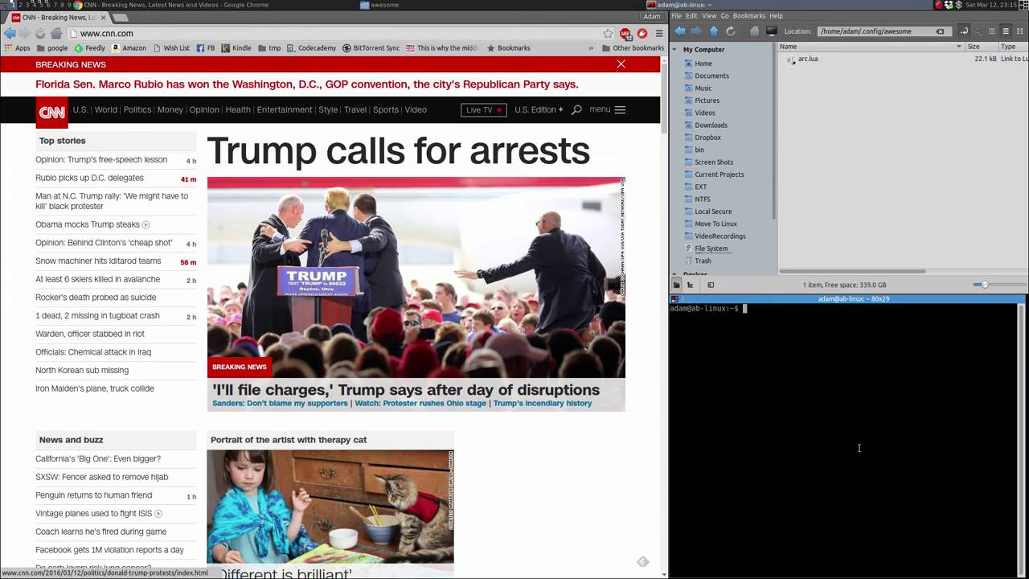
key(super+ctrl+Return)
key(super+ctrl+Return)
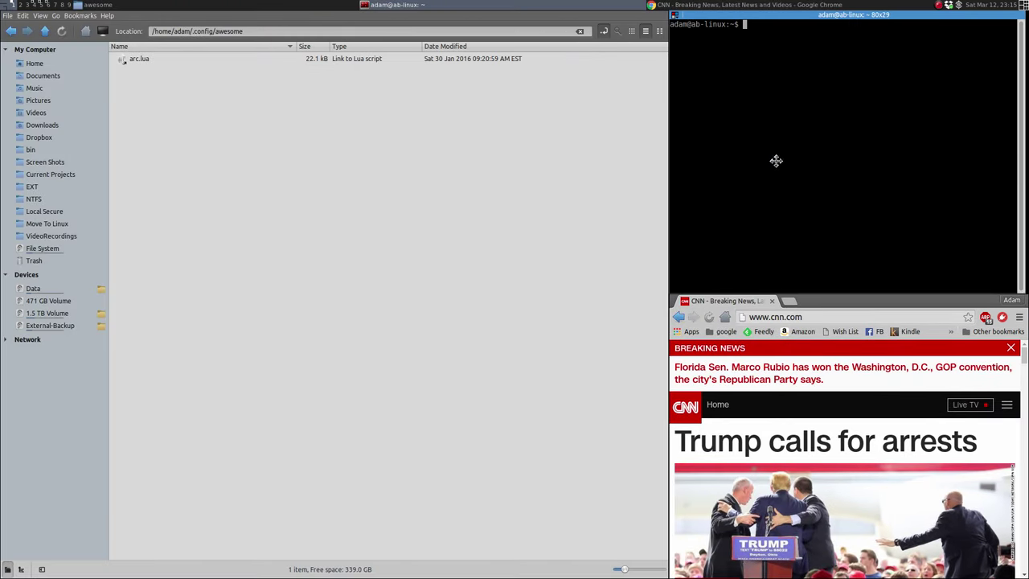
key(super+ctrl+Return)
key(super+ctrl+Return)
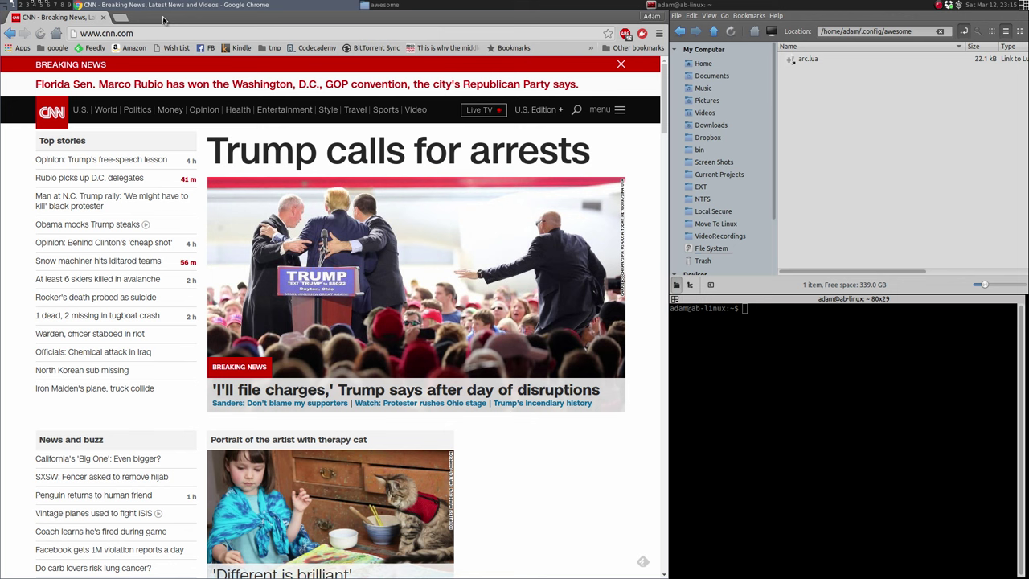
Step: Move the focus from Chrome to the terminal, run htop in it, and close that terminal window
key(super+j)
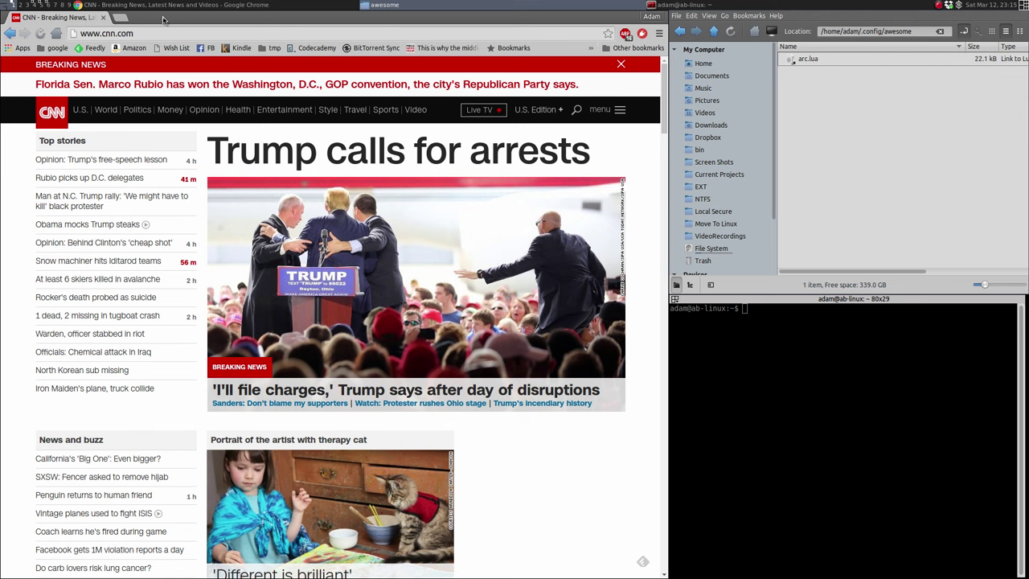
key(super+j)
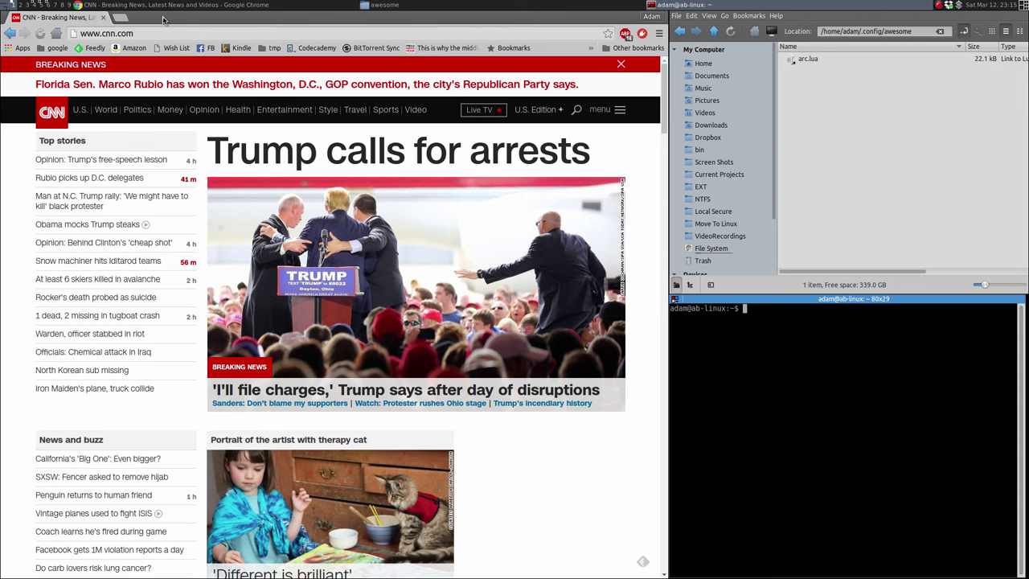
text(htop)
key(Return)
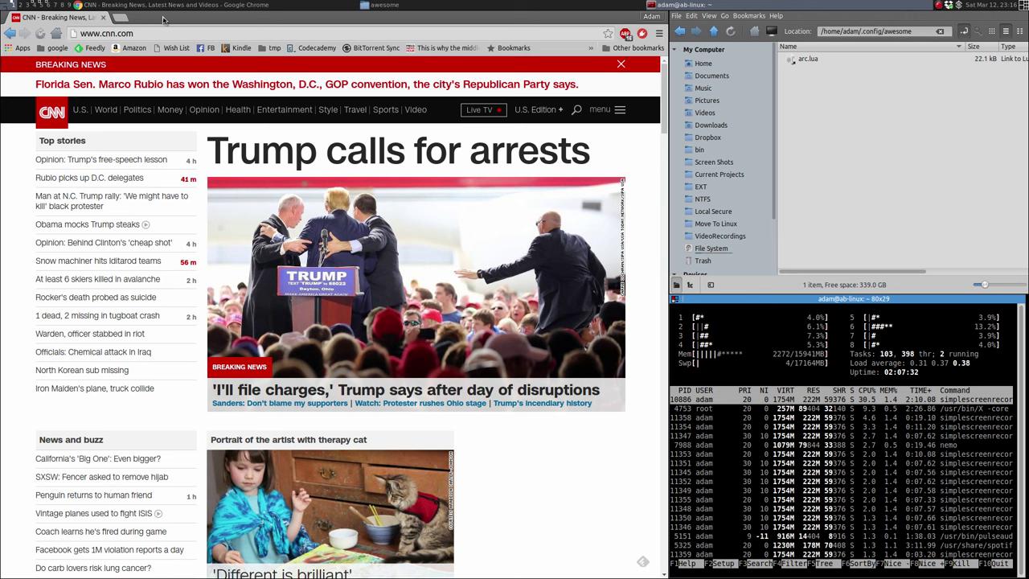
key(shift+super+c)
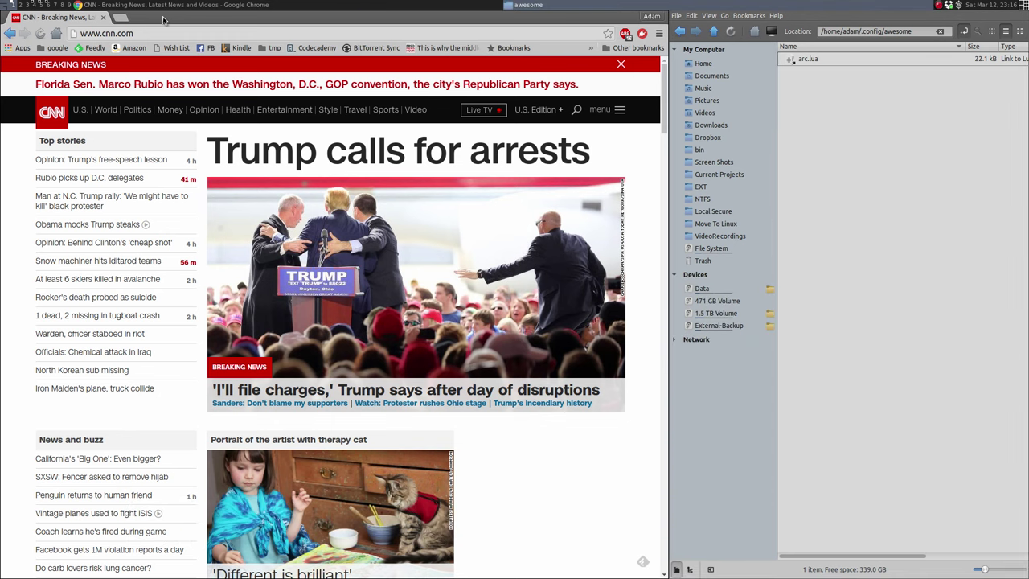
Step: Open a new terminal and display the manual page for awesome
key(super+Return)
text(man a)
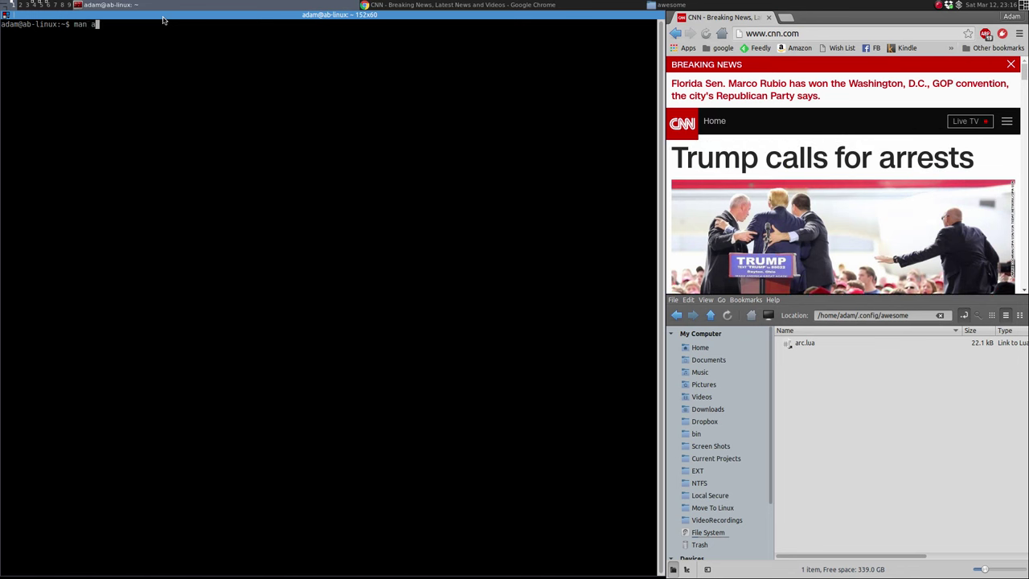
text(wsome)
key(BackSpace)
text(e)
text(man aw)
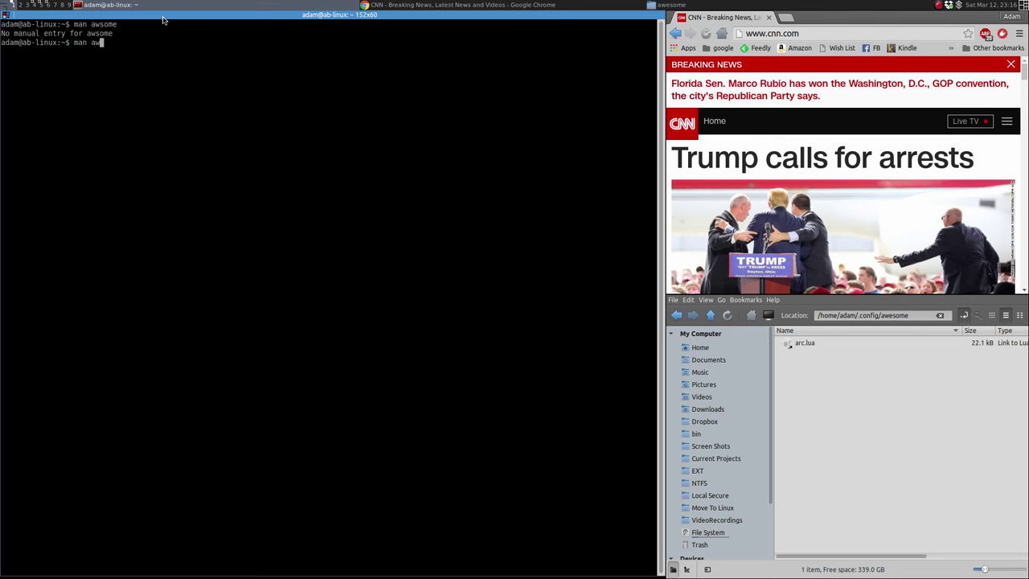
text(esome)
key(Return)
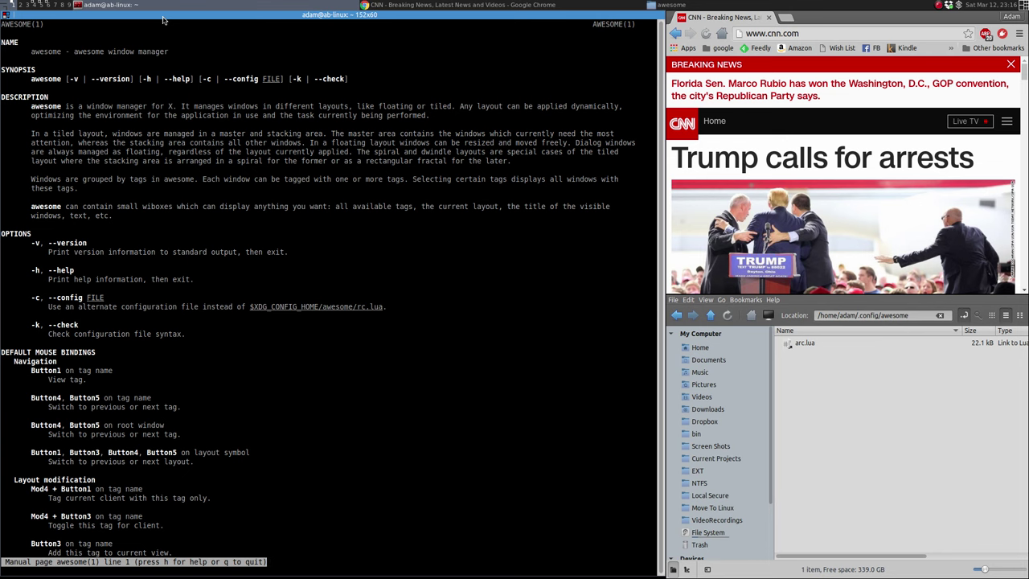
Step: Look through the default mouse and key bindings in the awesome manual page, and close its terminal
key(Down)
key(Down)
key(Down)
key(Down)
key(Down)
key(Down)
key(Down)
key(Down)
key(Down)
key(Down)
key(Down)
key(Down)
key(Down)
key(Down)
key(Down)
key(Down)
key(Down)
key(Down)
key(Down)
key(Down)
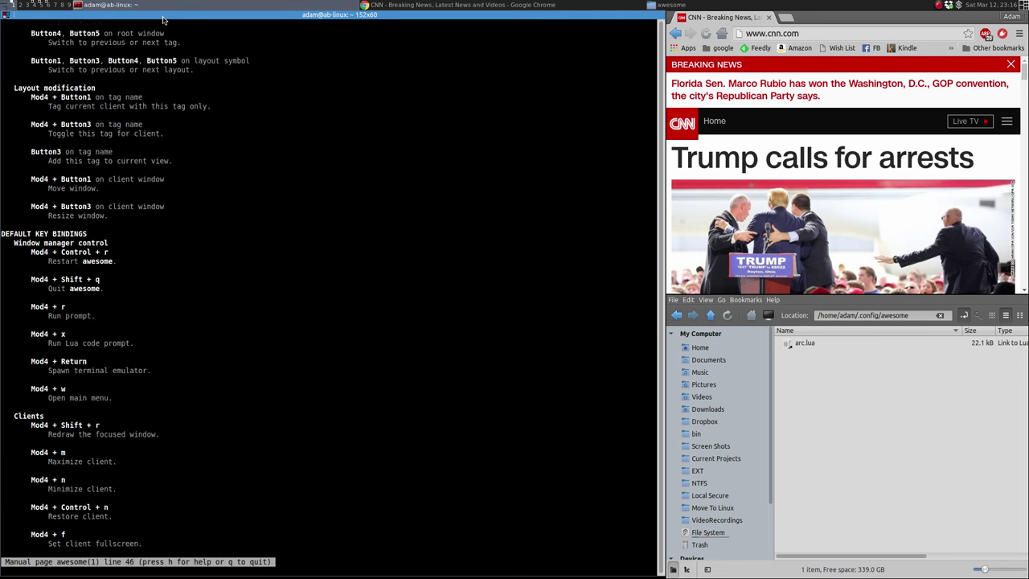
key(Down)
key(Down)
key(Down)
key(Down)
key(Down)
key(Down)
key(Down)
key(Down)
key(Down)
key(Down)
key(Down)
key(Down)
key(Down)
key(Down)
key(Down)
key(Down)
key(Down)
key(Down)
key(Down)
key(Down)
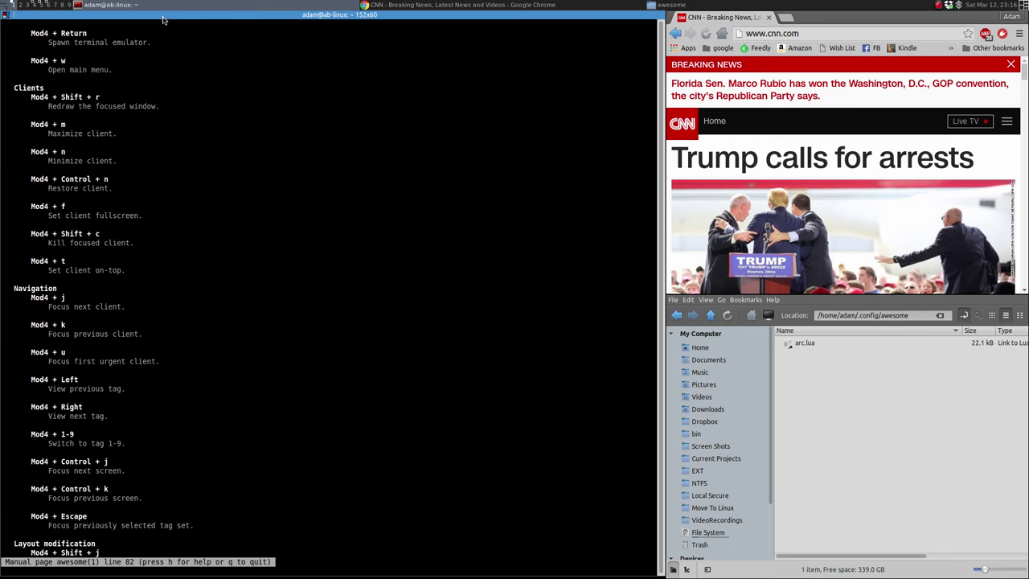
key(super+shift+c)
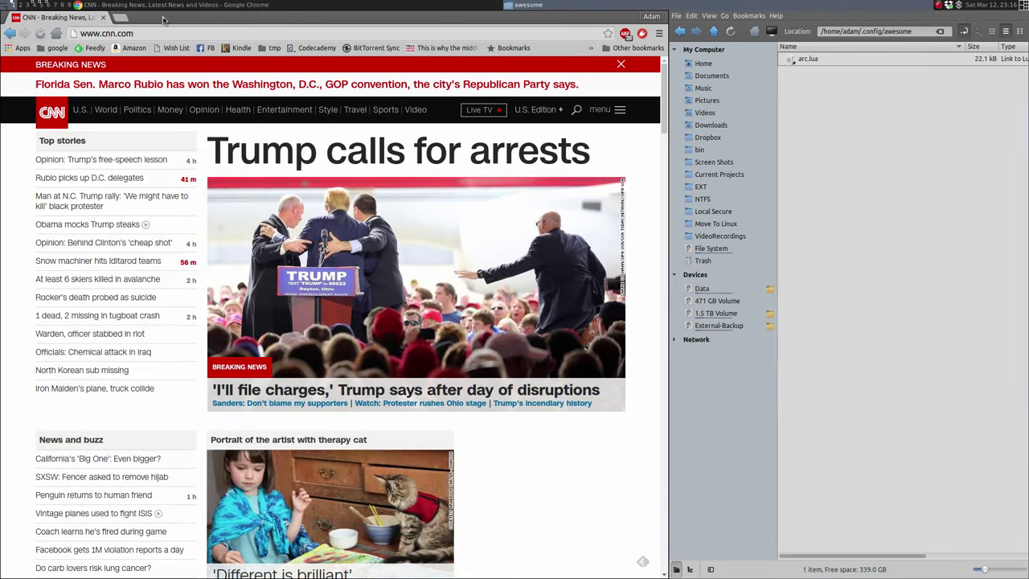
Step: Open a new terminal in the master area and narrow that area to about 50 percent of the screen width
key(super+Return)
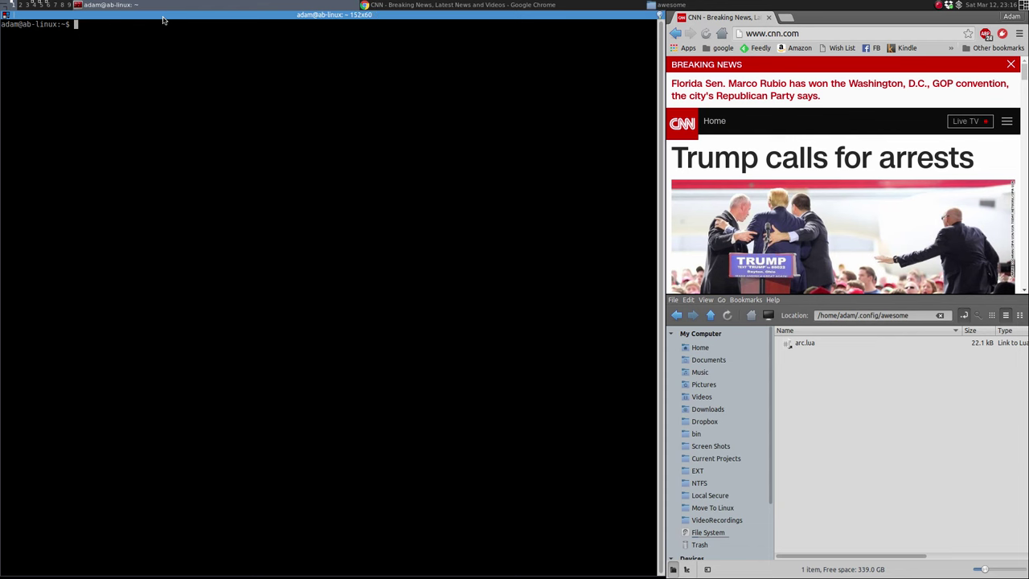
key(super+h)
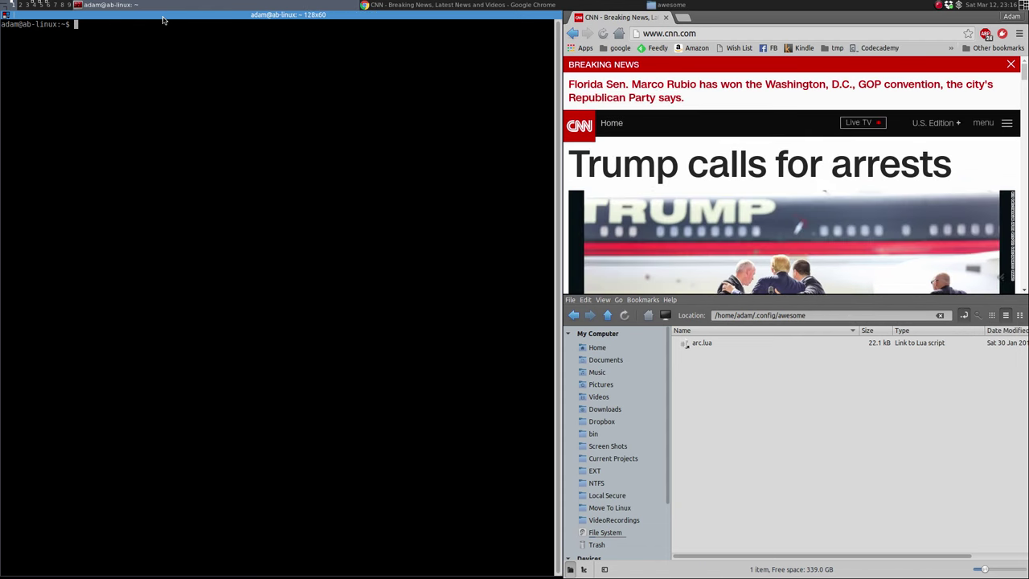
key(super+h)
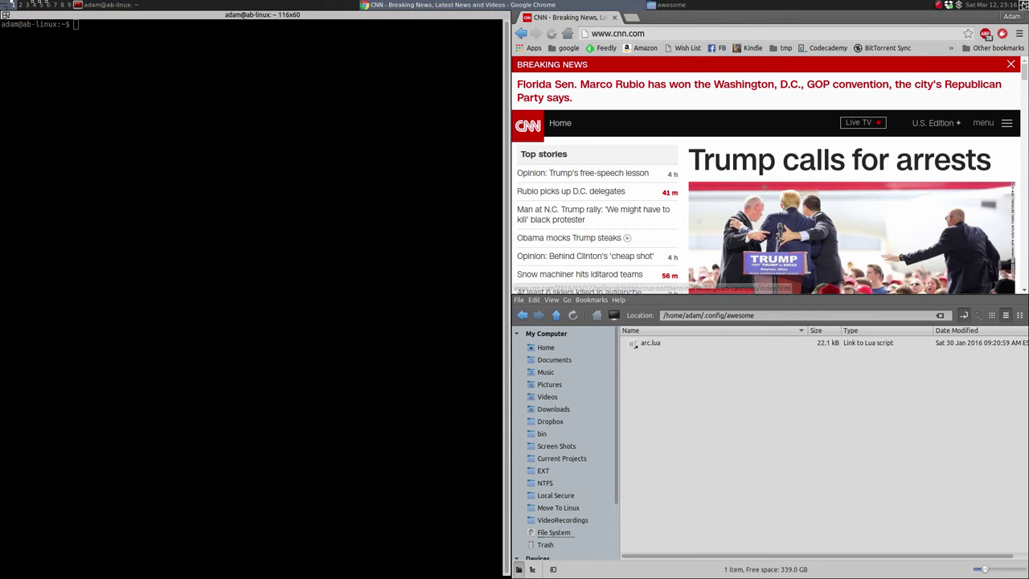
Step: Switch to the tiled layout with its master area on the right, and open a second terminal there
click(1023, 6)
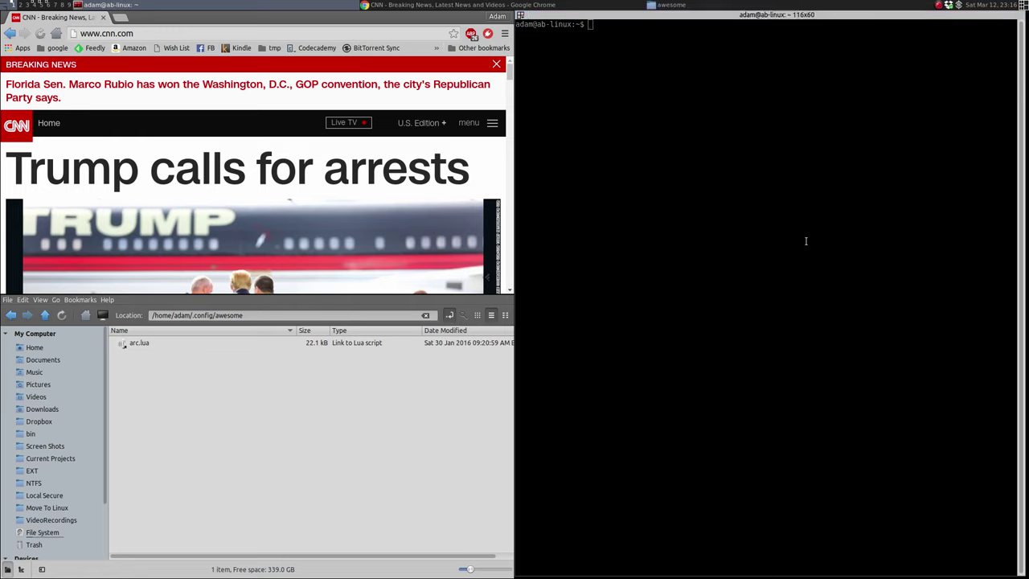
key(super+Return)
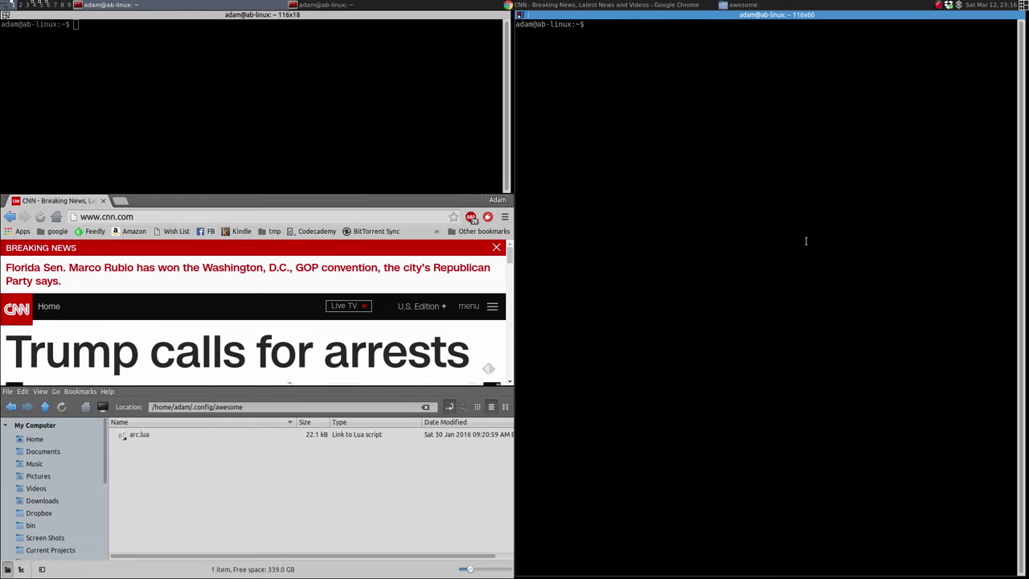
Step: Cycle the keyboard focus through the terminals, Chrome and the file manager, returning to the master terminal
key(super+j)
key(super+j)
key(super+j)
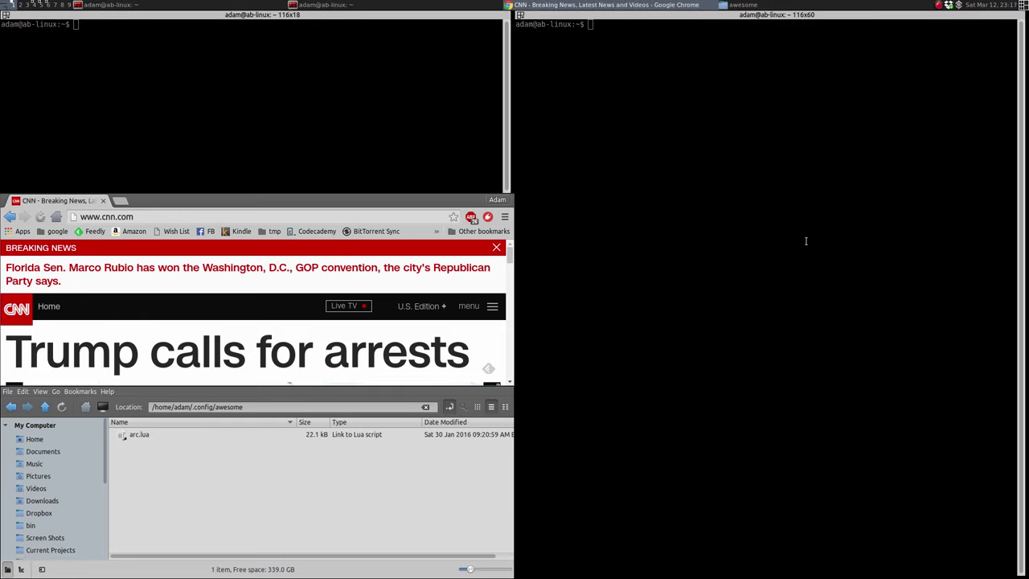
key(super+j)
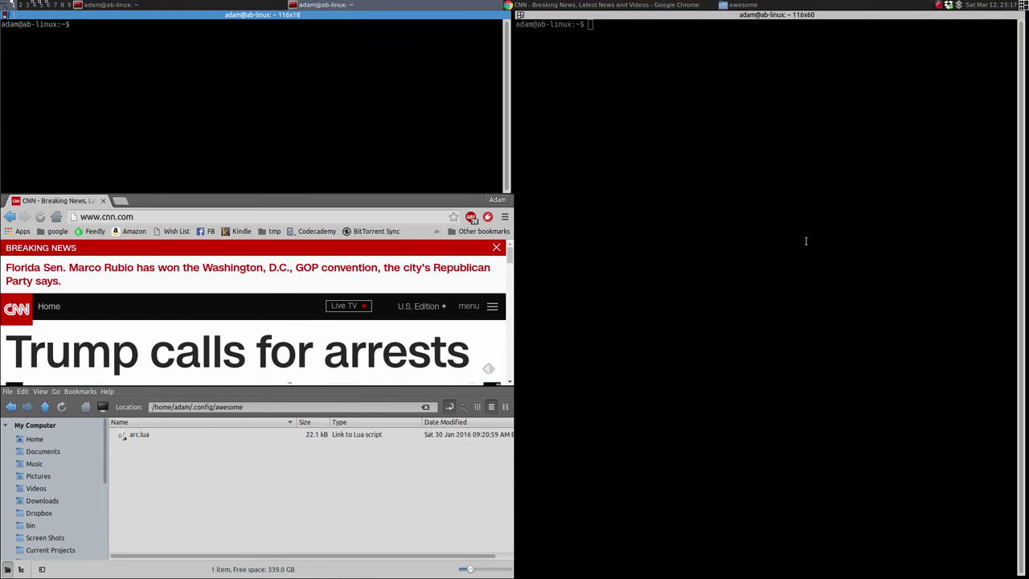
key(super+j)
Step: Switch to the layout with a full-width master area on top, and swap Chrome into it to view the CNN page
key(super+space)
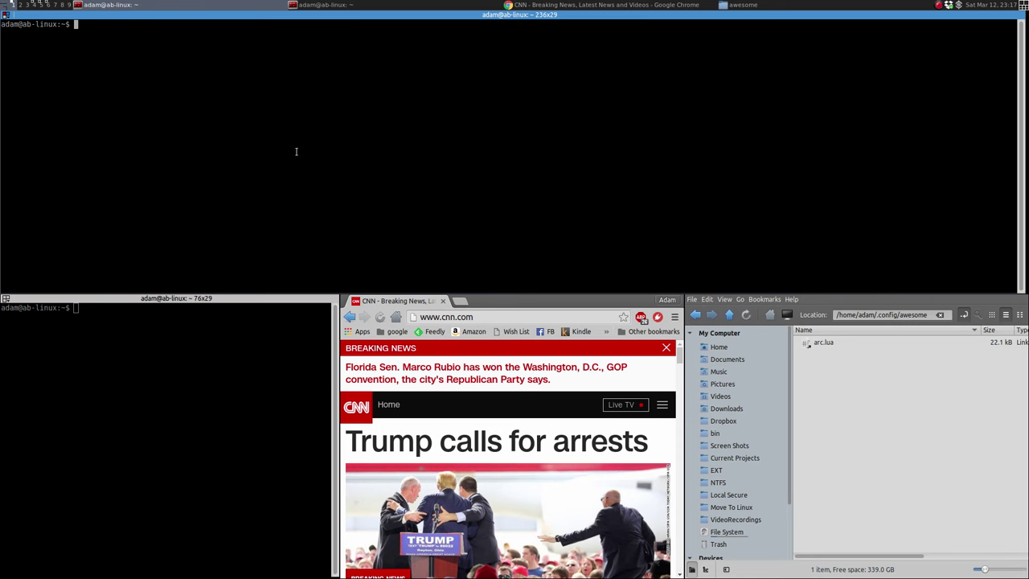
key(super+ctrl+Return)
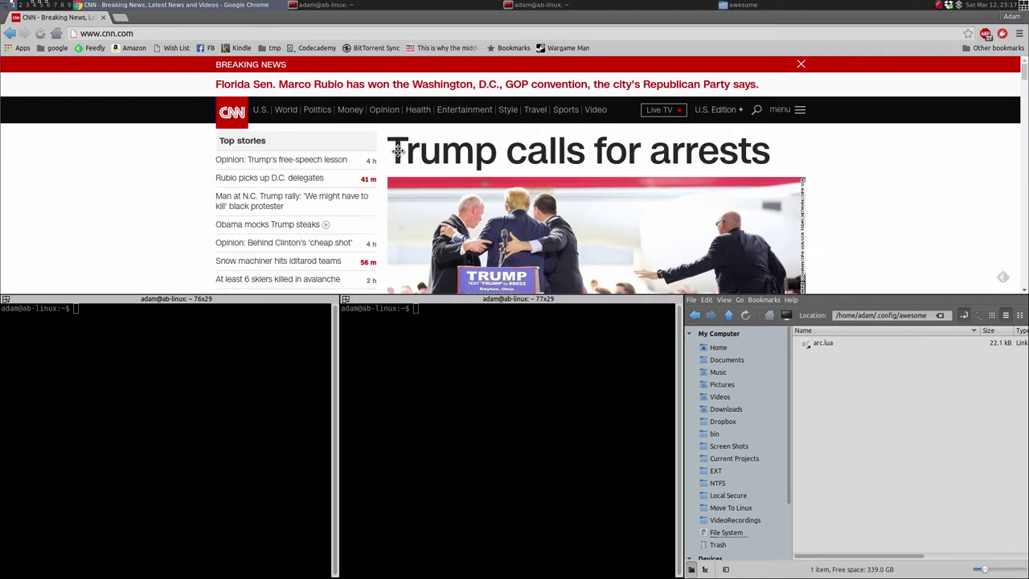
scroll(378, 170, down, 3)
scroll(379, 170, down, 15)
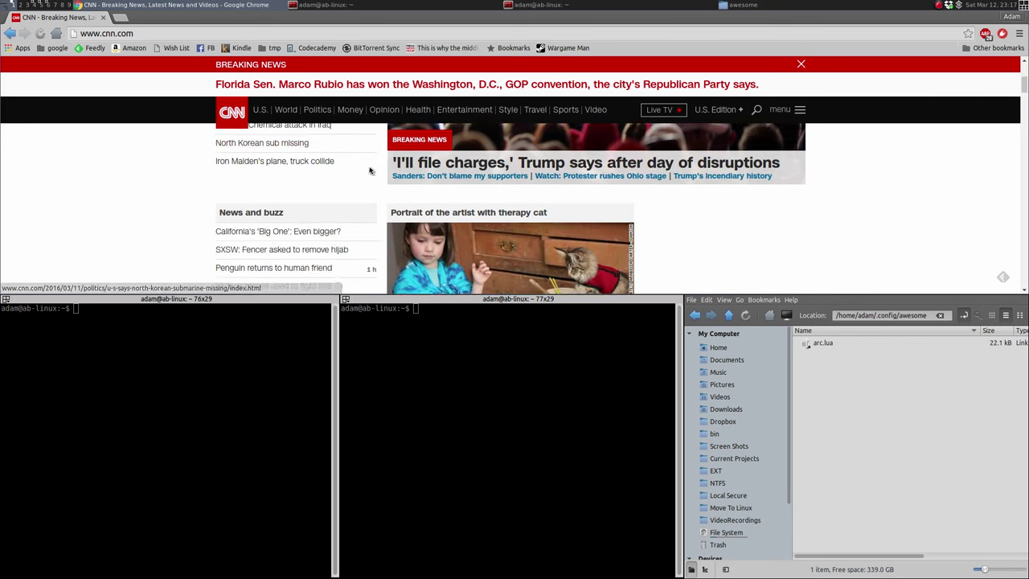
Step: Enlarge the master area to about 75 percent of the screen height, and swap a terminal and then the file manager into it
key(super+l)
key(super+l)
key(super+l)
key(super+l)
key(super+l)
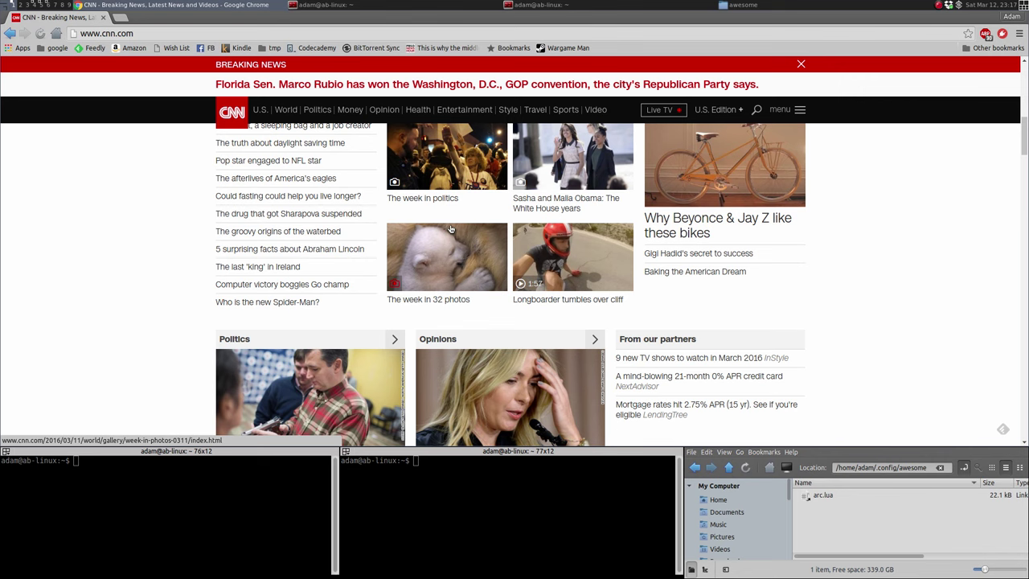
key(super+ctrl+Return)
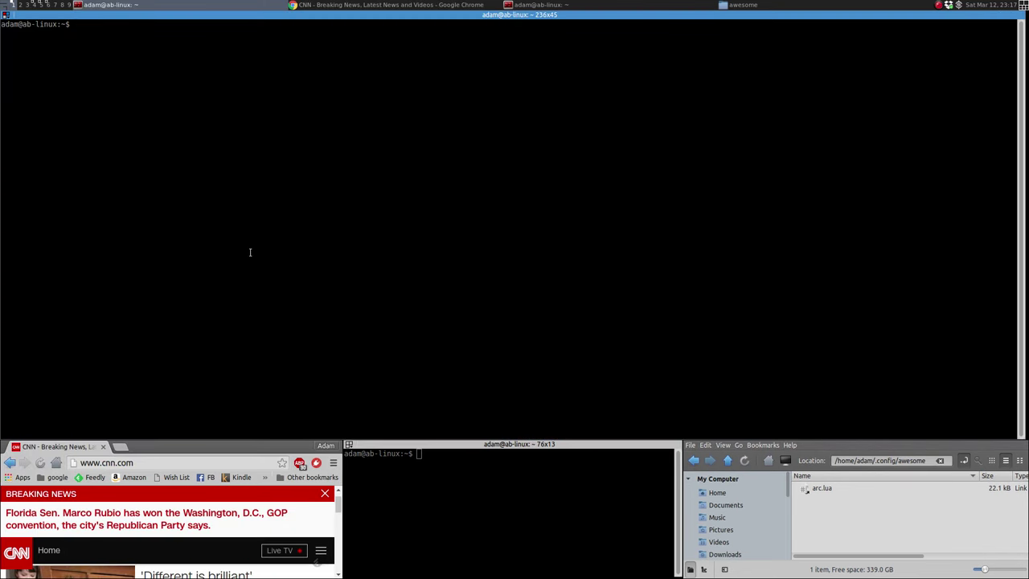
key(super+ctrl+Return)
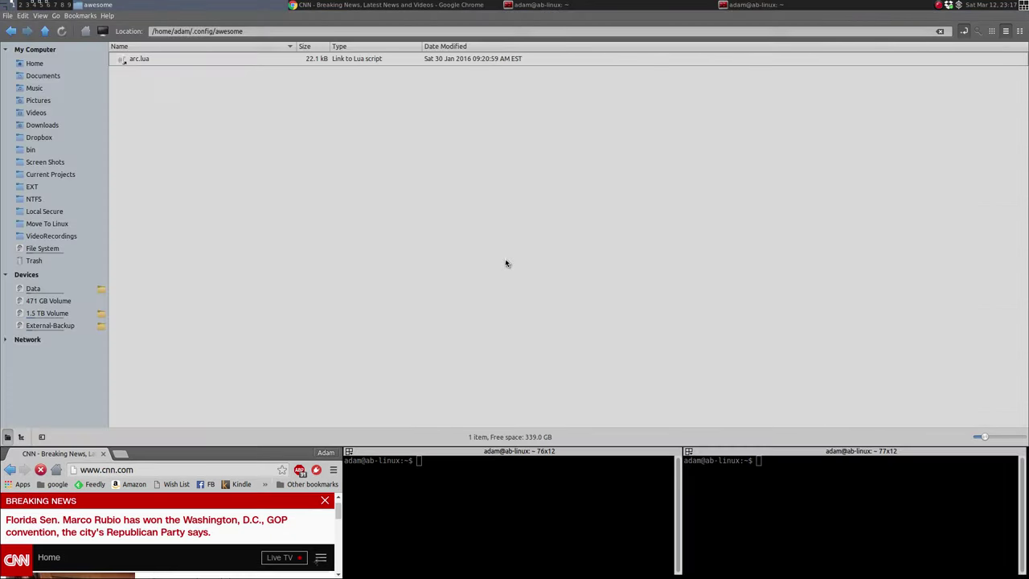
Step: Advance the layout through the bottom-master arrangement and the two even grids to the spiral layout
key(super+space)
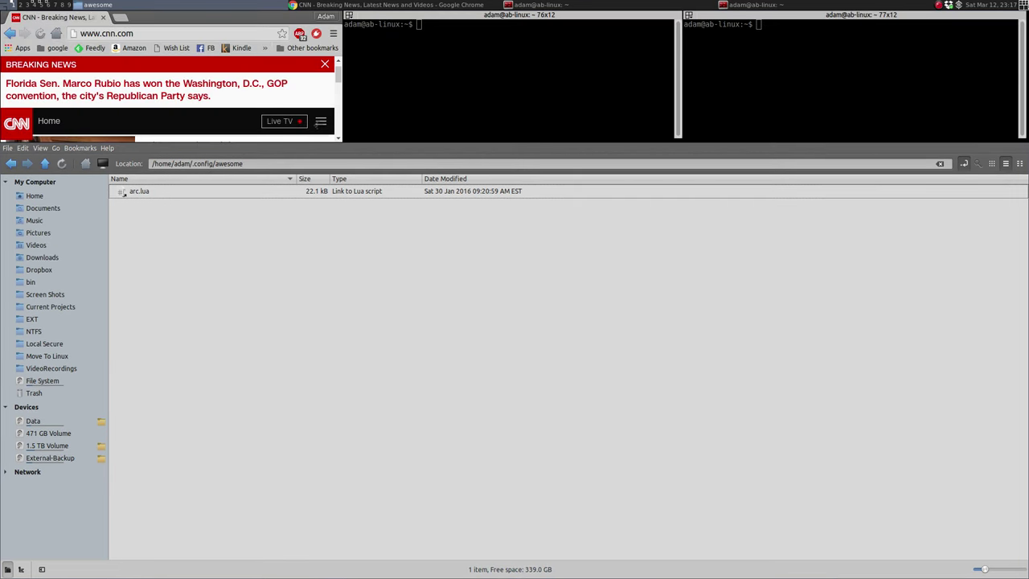
key(super+space)
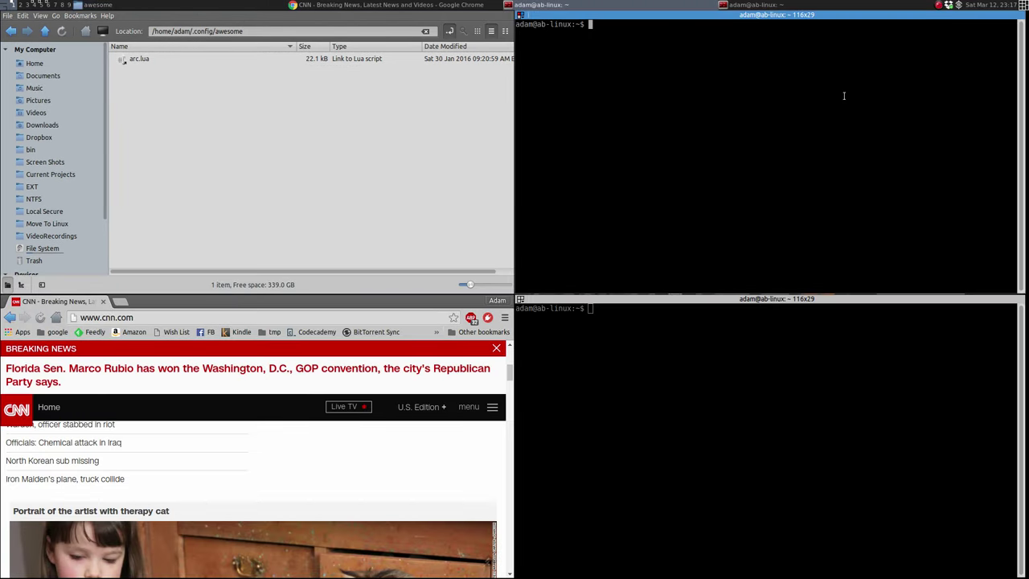
key(super+shift+k)
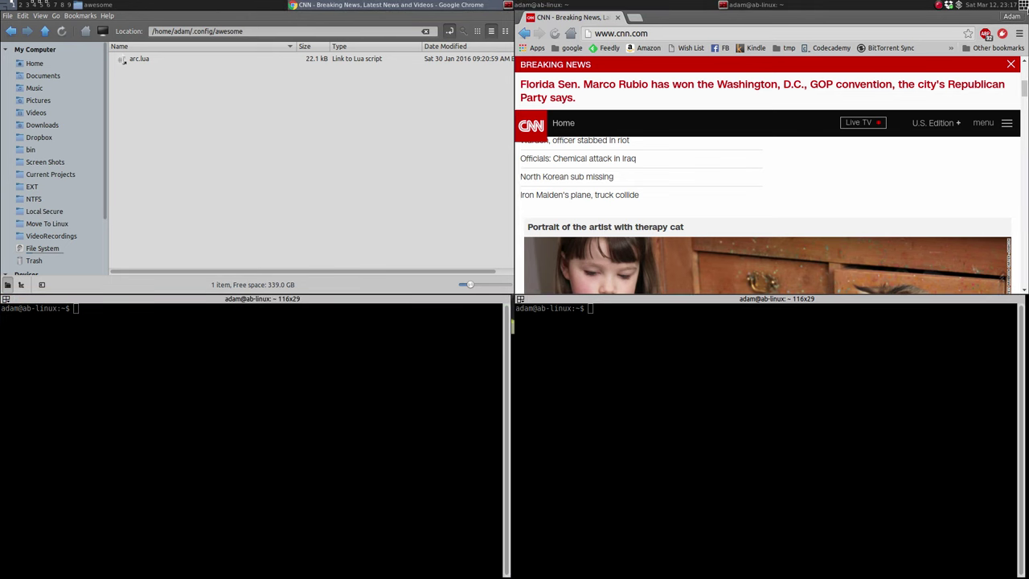
key(super+space)
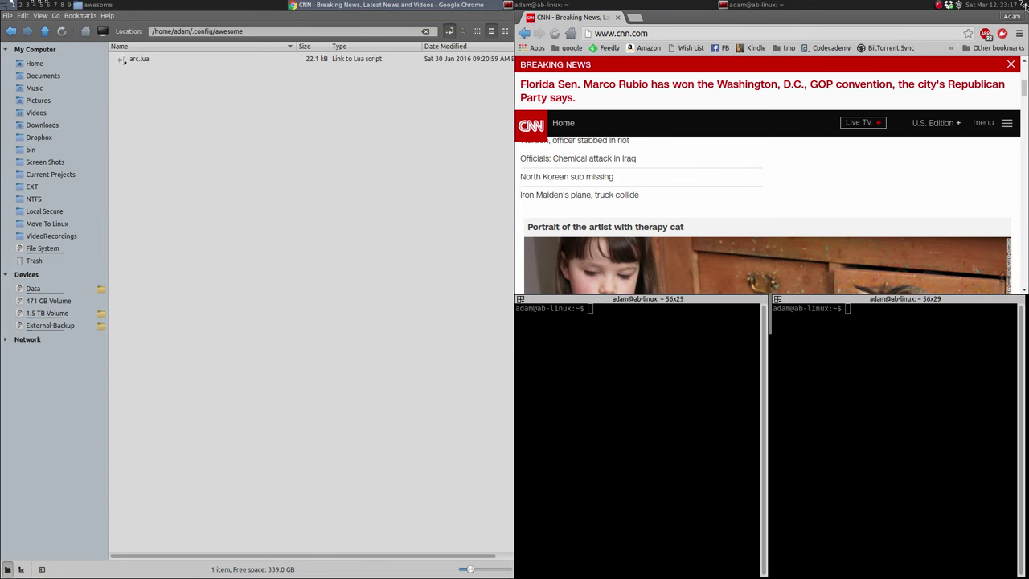
Step: Advance the layout past the fullscreen layout to the magnifier layout with the file manager enlarged in the centre
key(super+space)
key(super+space)
key(super+space)
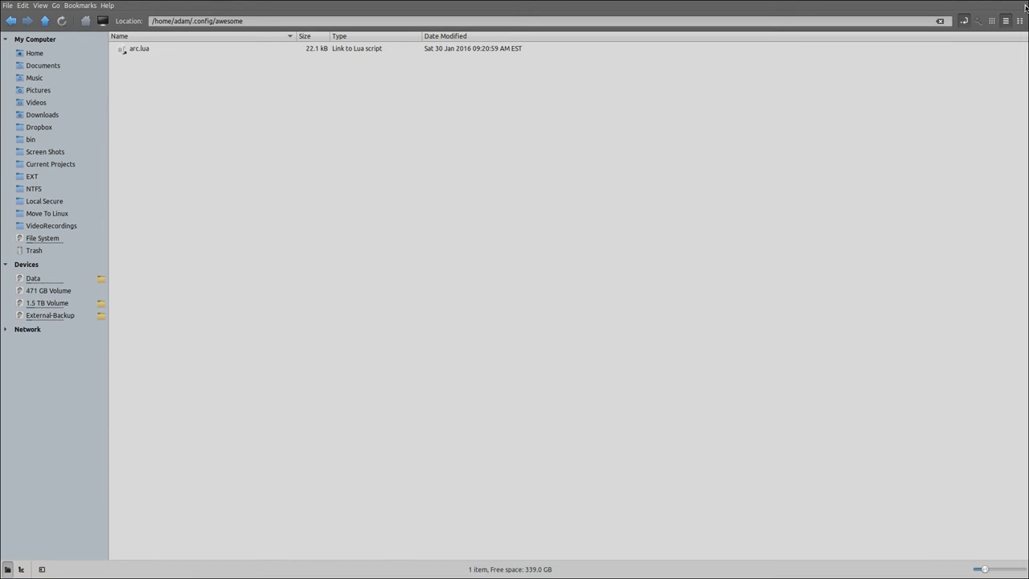
key(super+space)
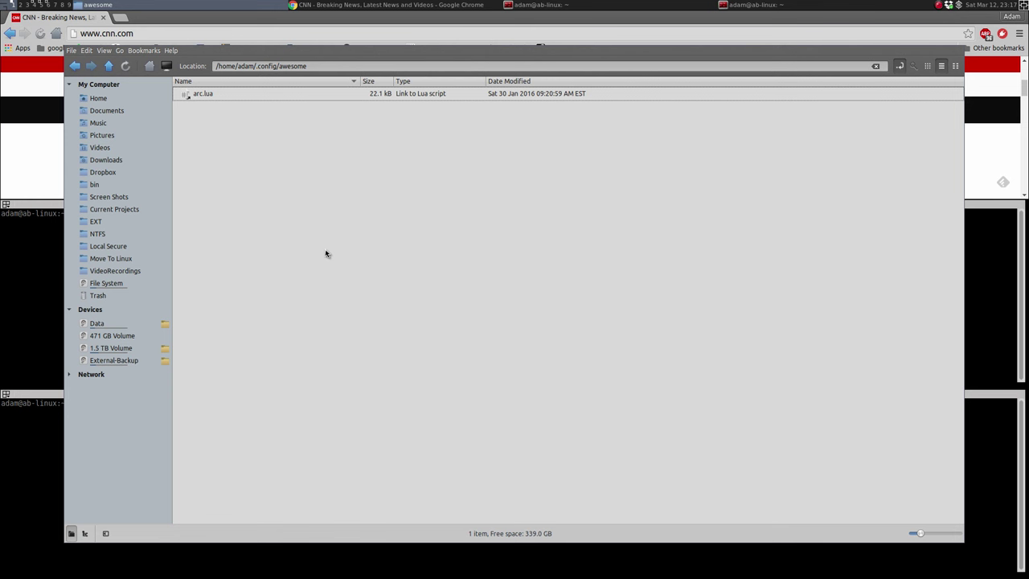
Step: Cycle the focus through the windows in the magnifier layout, run htop in a terminal, and finish with Chrome magnified
key(super+j)
key(super+j)
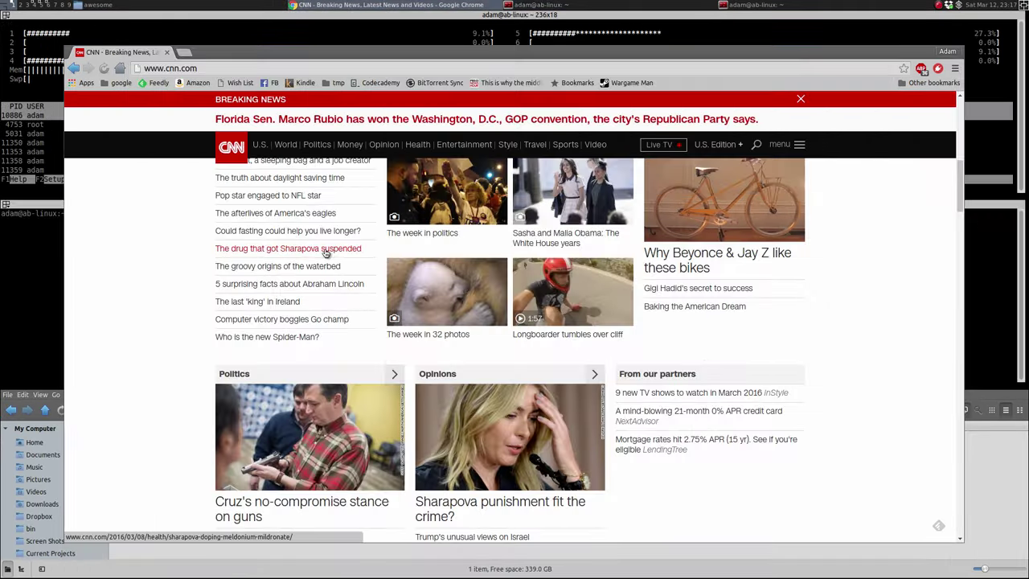
key(super+j)
key(super+j)
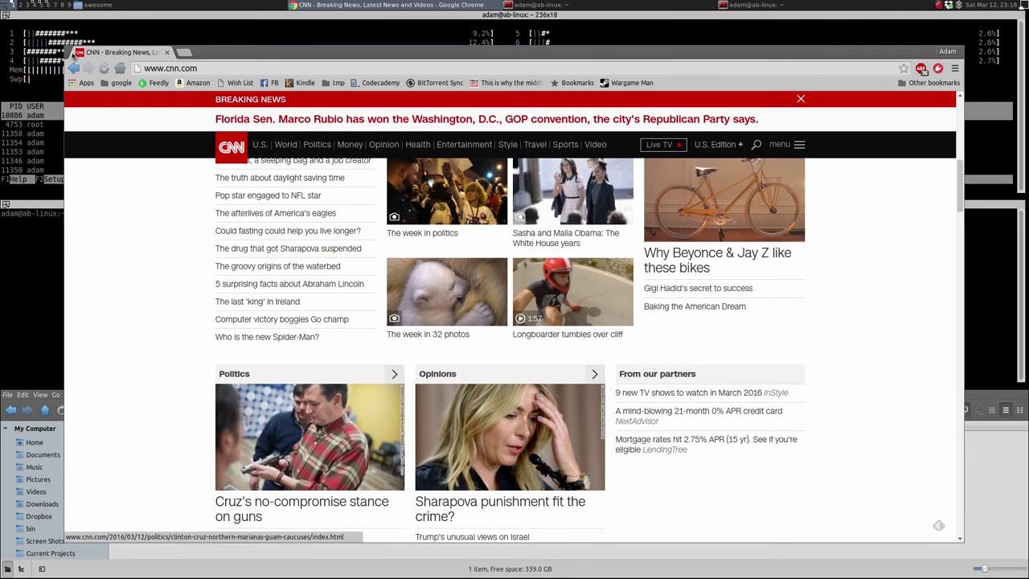
Step: Shrink and reposition the floating Chrome window, and place a resized file manager window overlapping it
drag(103, 119, 90, 37)
click(168, 466)
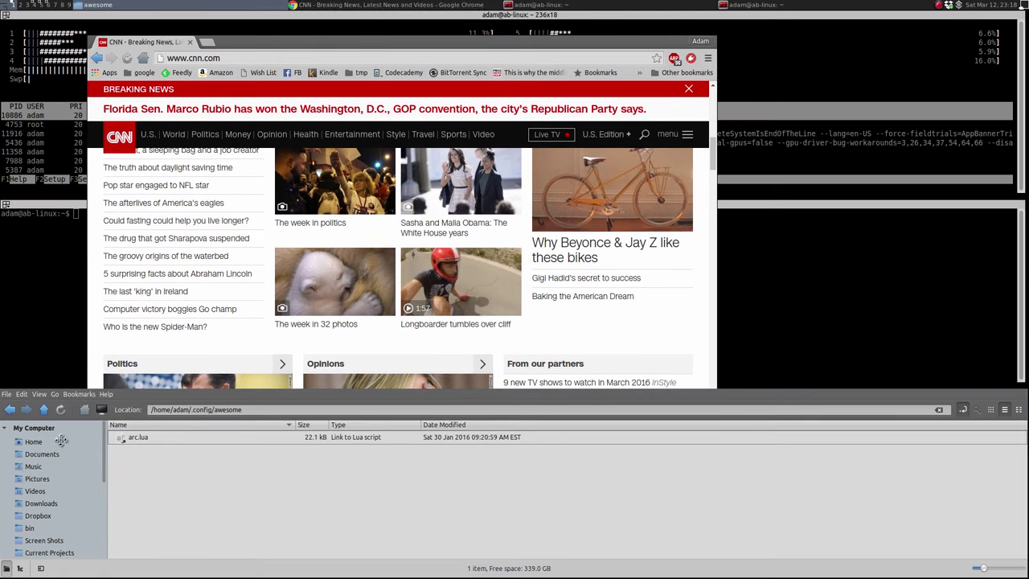
drag(64, 432, 179, 145)
drag(654, 193, 682, 510)
drag(566, 381, 738, 399)
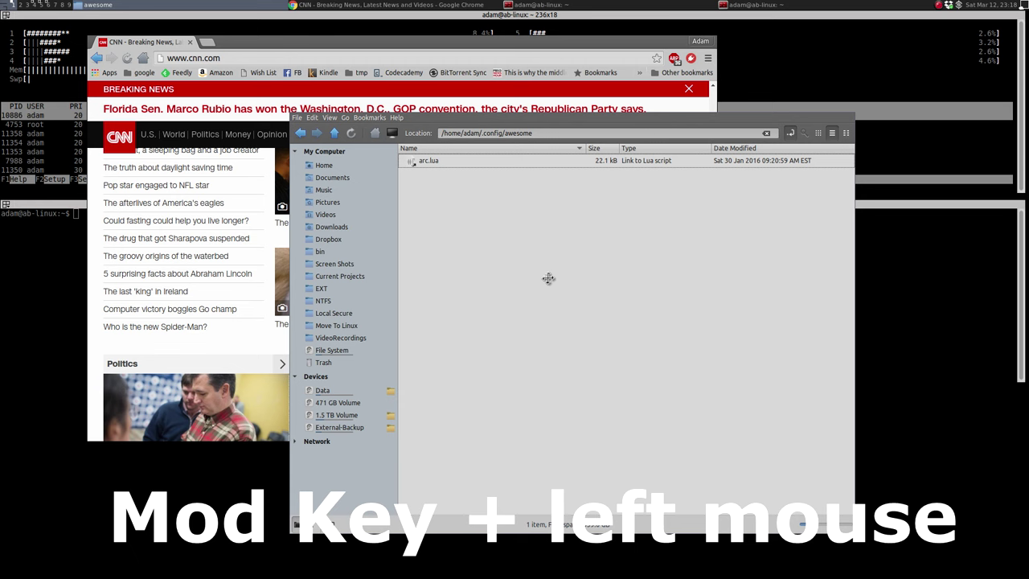
drag(548, 278, 345, 211)
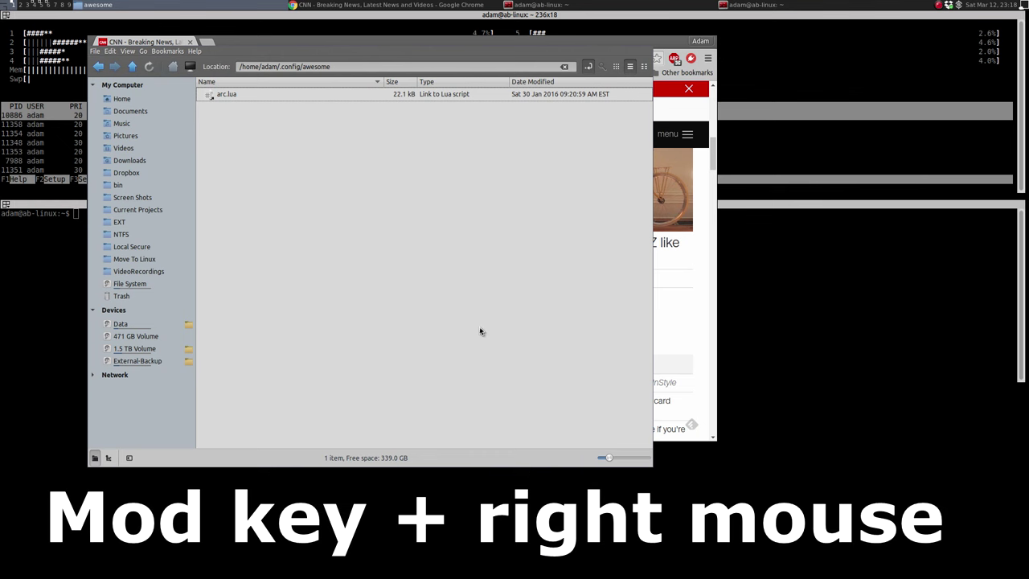
Step: Resize the floating file manager, and rearrange Chrome and the two terminals as overlapping floating windows
super+right_click(515, 354)
drag(655, 469, 678, 494)
drag(438, 310, 877, 508)
drag(551, 287, 661, 382)
drag(4, 193, 202, 556)
click(129, 308)
mouse_move(130, 308)
mouse_down()
mouse_move(533, 418)
mouse_move(64, 306)
mouse_move(143, 310)
mouse_up()
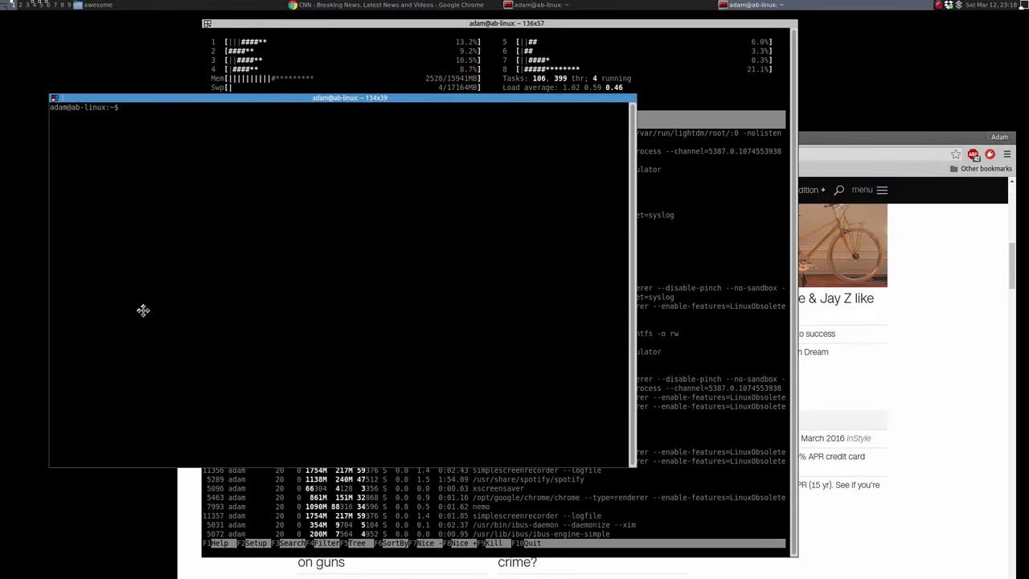
Step: Cycle the focus back and forth through the floating windows, ending with Chrome in front
key(super+j)
key(super+j)
key(super+k)
key(super+j)
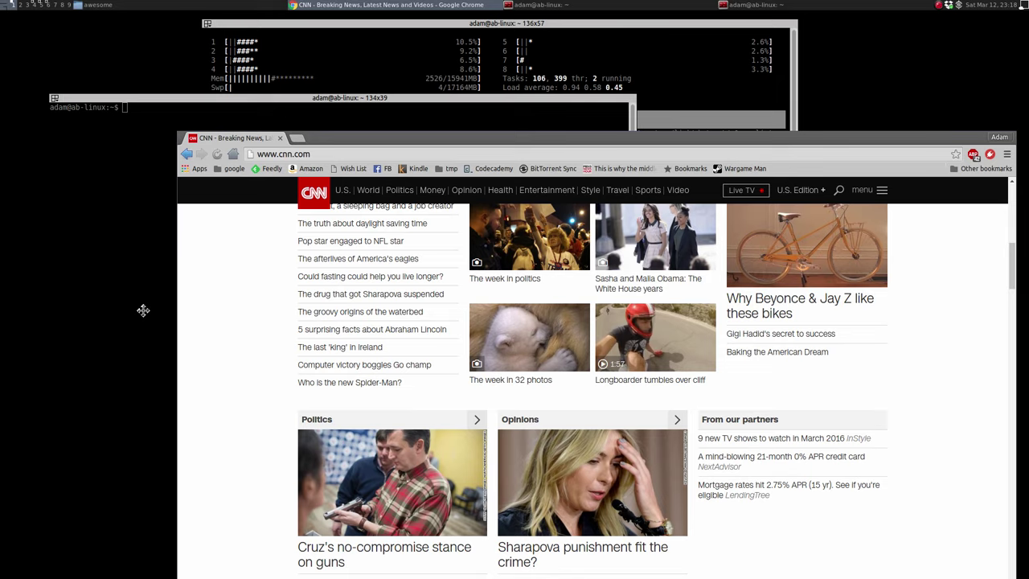
Step: Advance from the floating layout to the tiled layout and focus the terminal below htop
key(super+space)
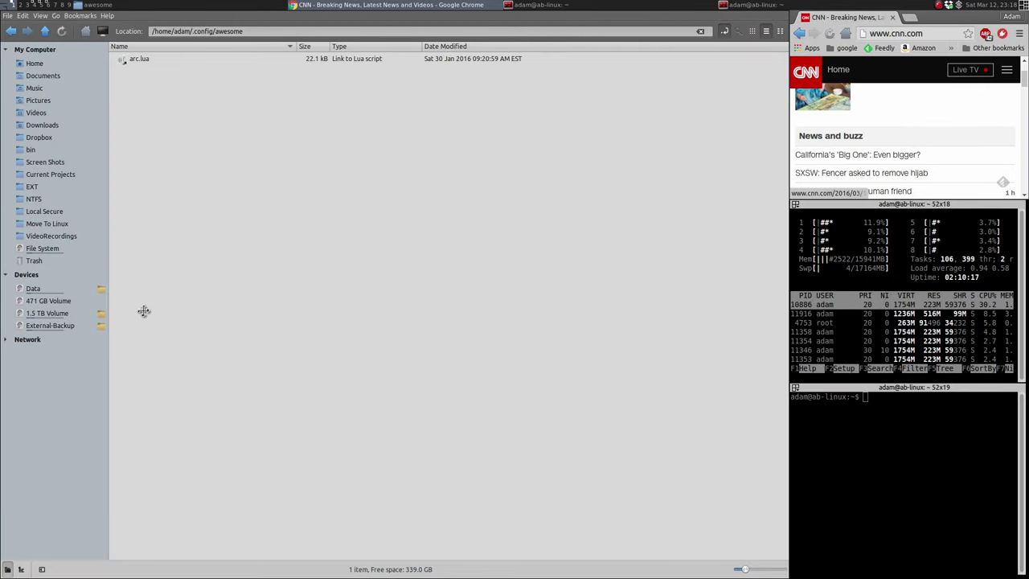
key(super+j)
key(super+j)
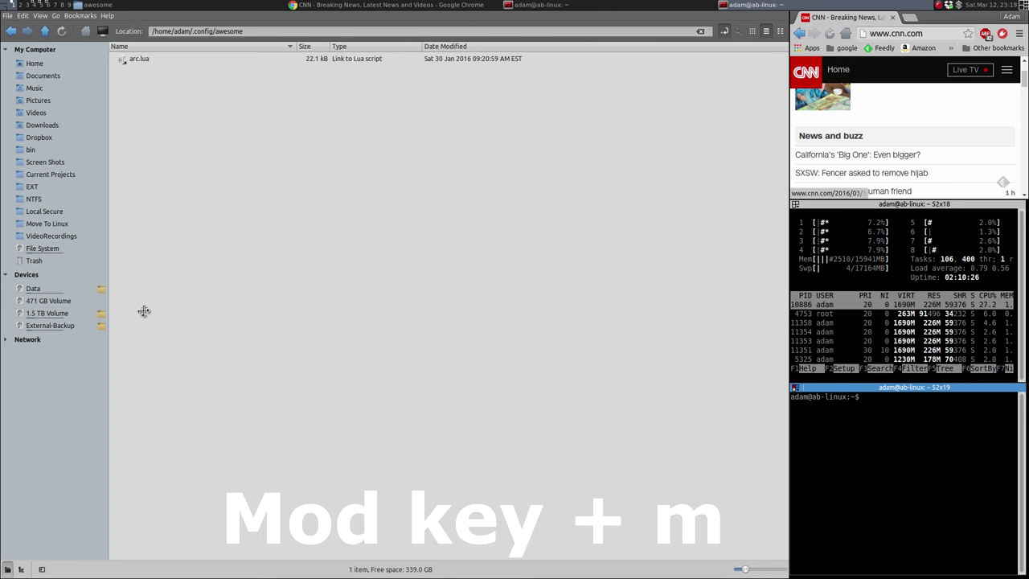
Step: Toggle the focused terminal between maximized and its tiled size
key(super+m)
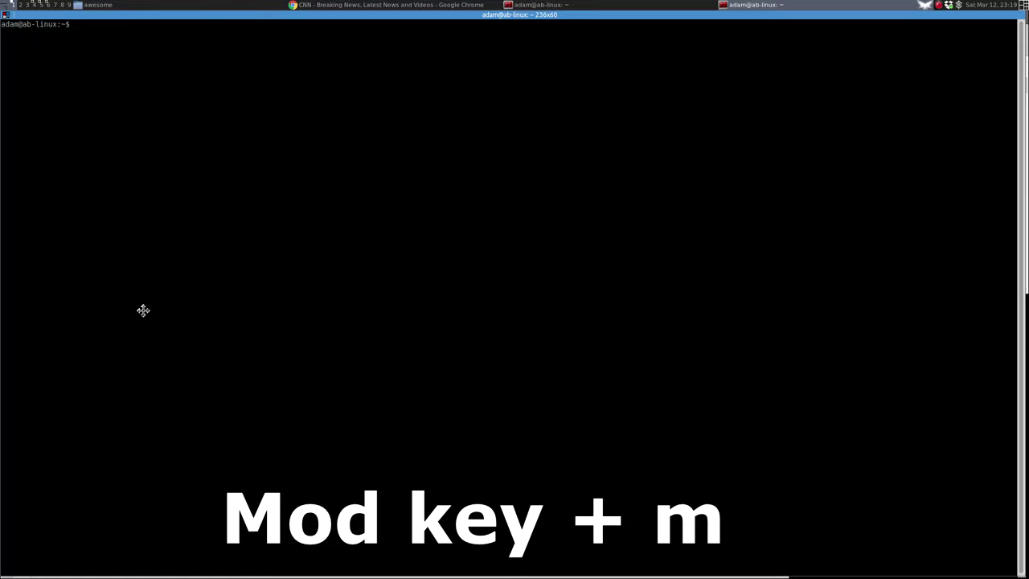
key(super+m)
key(super+m)
key(super+m)
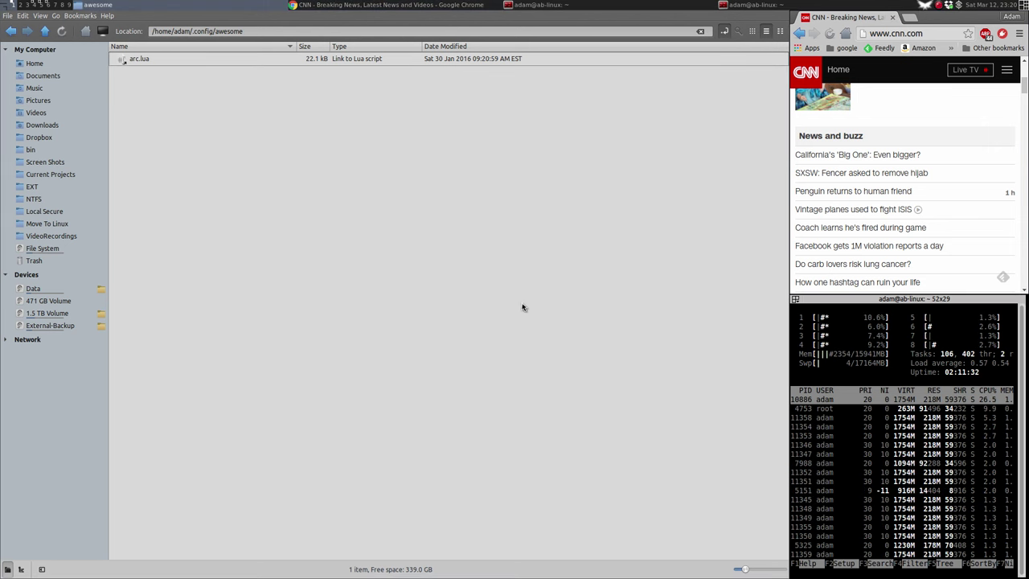
Step: Launch nm-applet from the run prompt, and open and dismiss the context menu of its tray icon
key(super+r)
text(nm-applet)
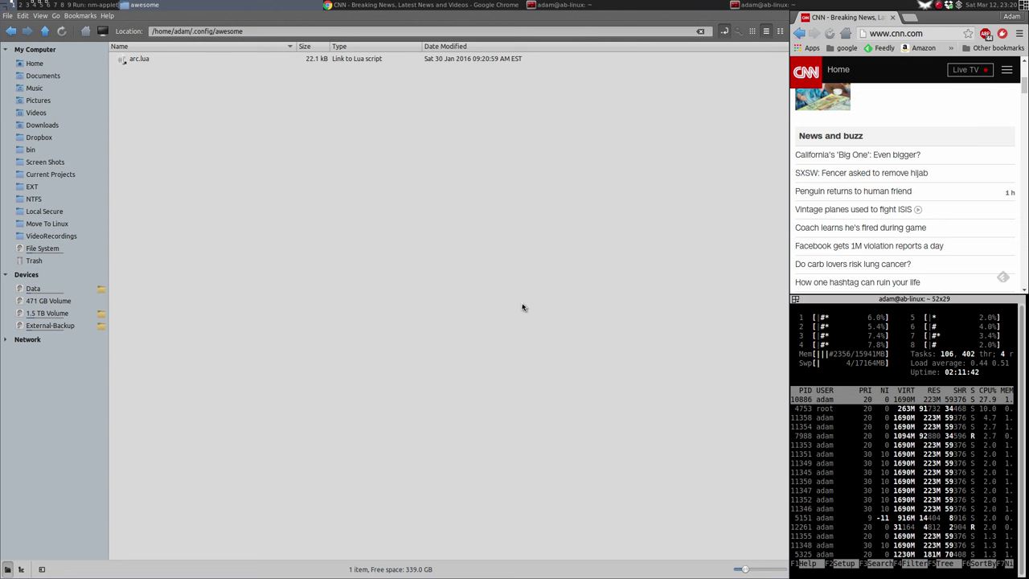
key(Return)
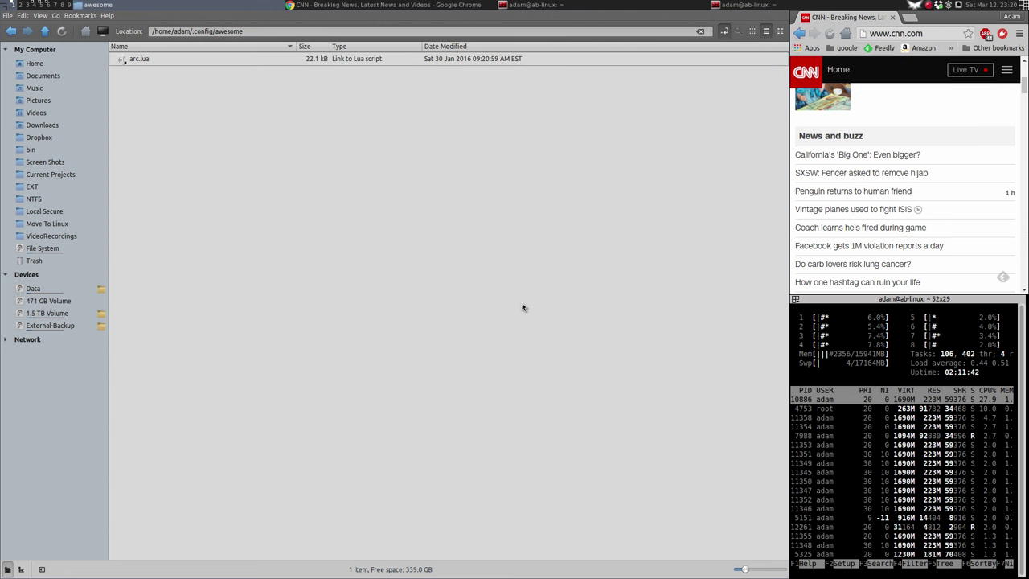
right_click(959, 7)
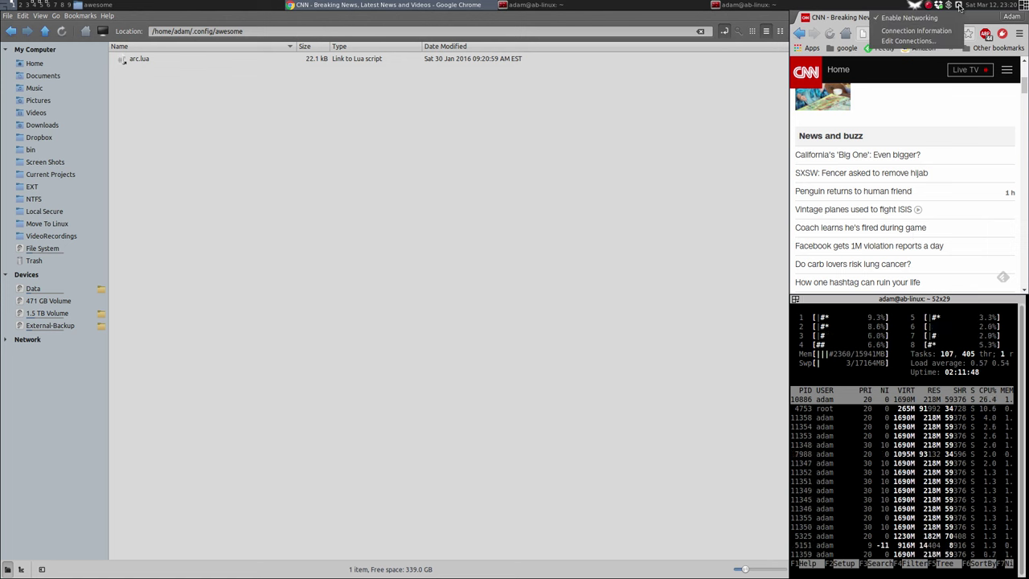
click(633, 178)
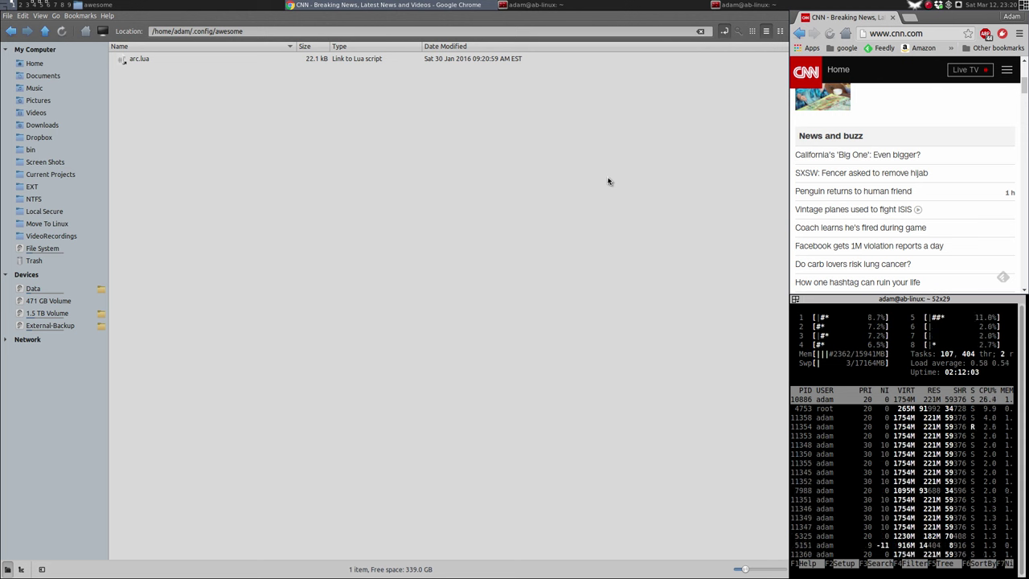
Step: Open arc.lua from the awesome config folder with GVim
right_click(134, 59)
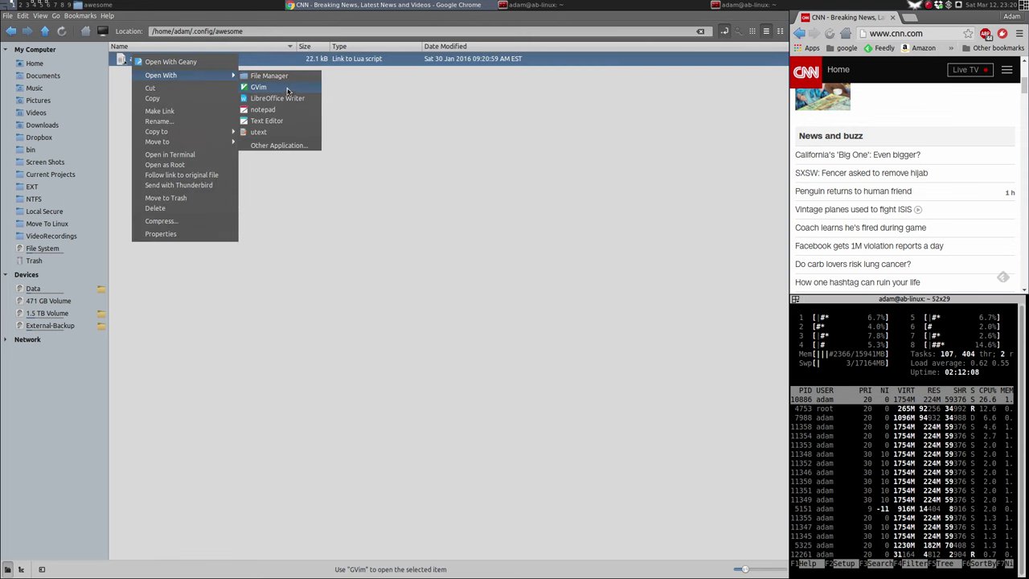
click(285, 90)
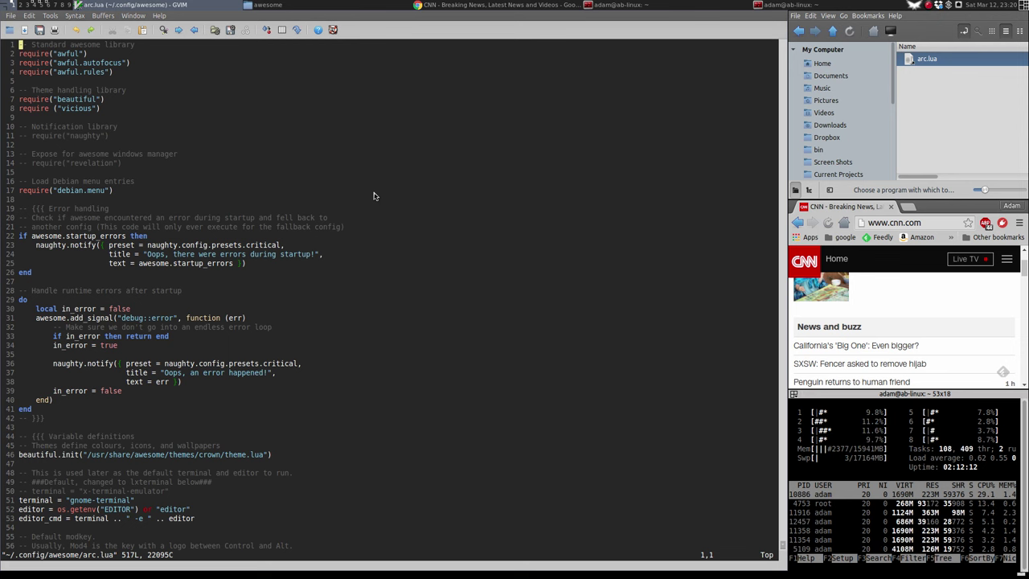
Step: Examine the modkey, layouts, tags and menu sections of arc.lua and return to the file's first line
key(j)
key(j)
key(j)
key(j)
key(j)
key(j)
key(j)
key(j)
key(j)
key(j)
key(j)
key(j)
key(j)
key(j)
key(j)
key(j)
key(j)
key(j)
key(j)
key(j)
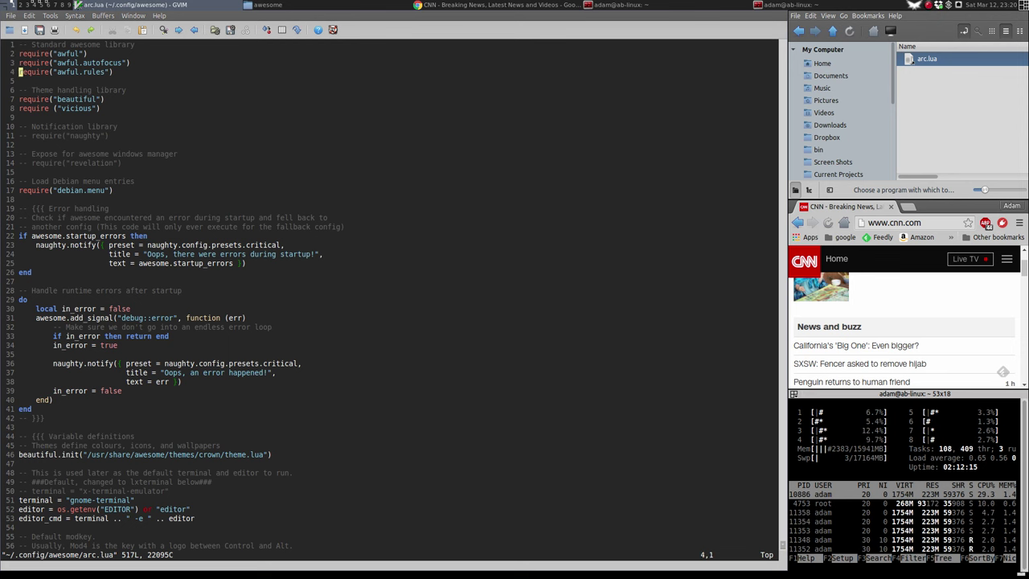
key(j)
key(j)
key(j)
key(j)
key(j)
key(j)
key(j)
key(j)
key(j)
key(j)
key(j)
key(j)
key(j)
key(j)
key(j)
key(j)
key(j)
key(j)
key(j)
key(j)
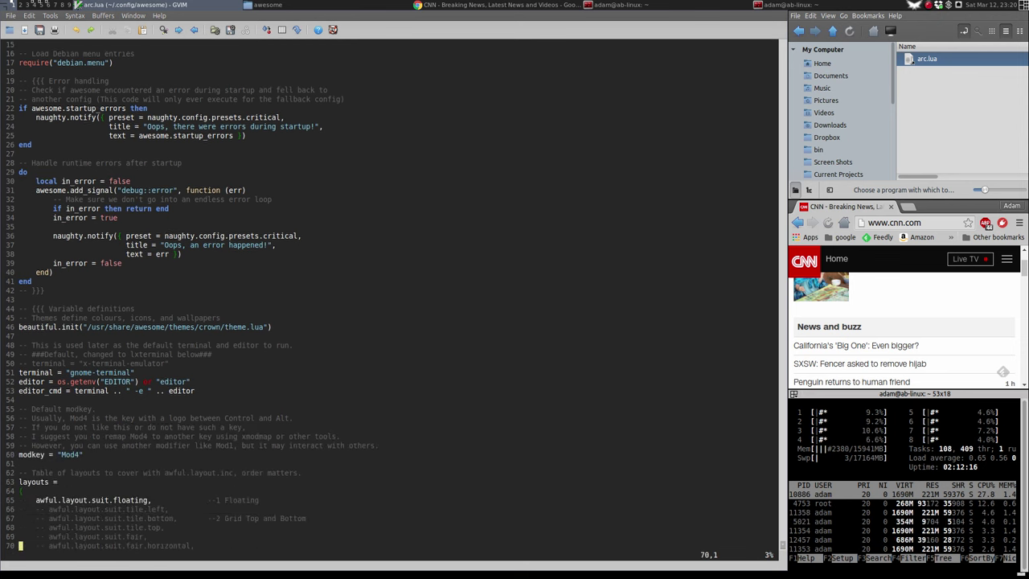
key(j)
key(j)
key(j)
key(j)
key(j)
key(j)
key(k)
key(k)
key(k)
key(k)
key(k)
key(k)
key(k)
key(k)
key(k)
key(k)
key(k)
key(k)
key(k)
key(k)
key(k)
key(k)
key(k)
key(k)
key(k)
key(k)
key(k)
key(k)
key(k)
key(k)
key(k)
key(k)
key(k)
key(k)
key(k)
key(k)
key(k)
key(k)
key(k)
key(k)
key(k)
key(k)
key(k)
key(k)
key(k)
key(k)
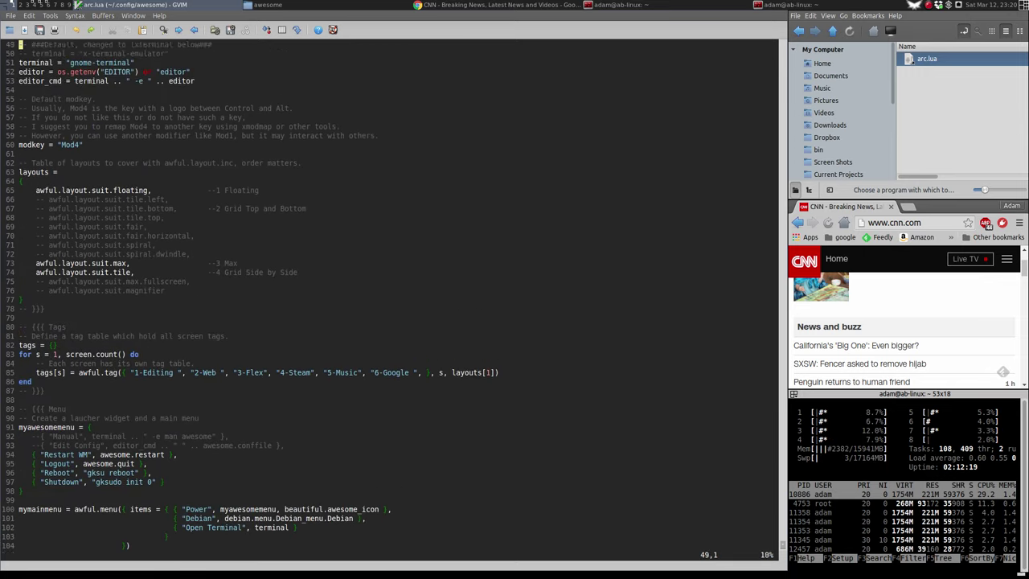
key(k)
key(k)
key(k)
key(k)
key(k)
key(k)
key(k)
key(k)
key(k)
key(k)
key(k)
key(k)
key(k)
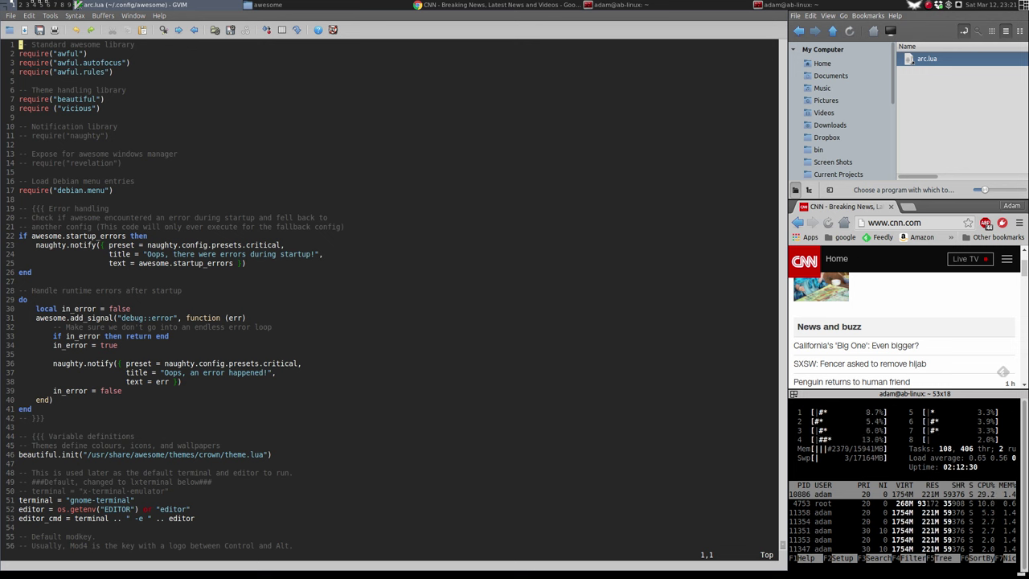
Step: Examine the library imports and the startup and runtime error handling code at the beginning of arc.lua
key(j)
key(j)
key(j)
key(j)
key(j)
key(j)
key(j)
key(j)
key(j)
key(j)
key(j)
key(j)
key(j)
key(j)
key(j)
key(j)
key(j)
key(j)
key(j)
key(j)
key(j)
key(j)
key(j)
key(j)
key(j)
key(j)
key(j)
key(j)
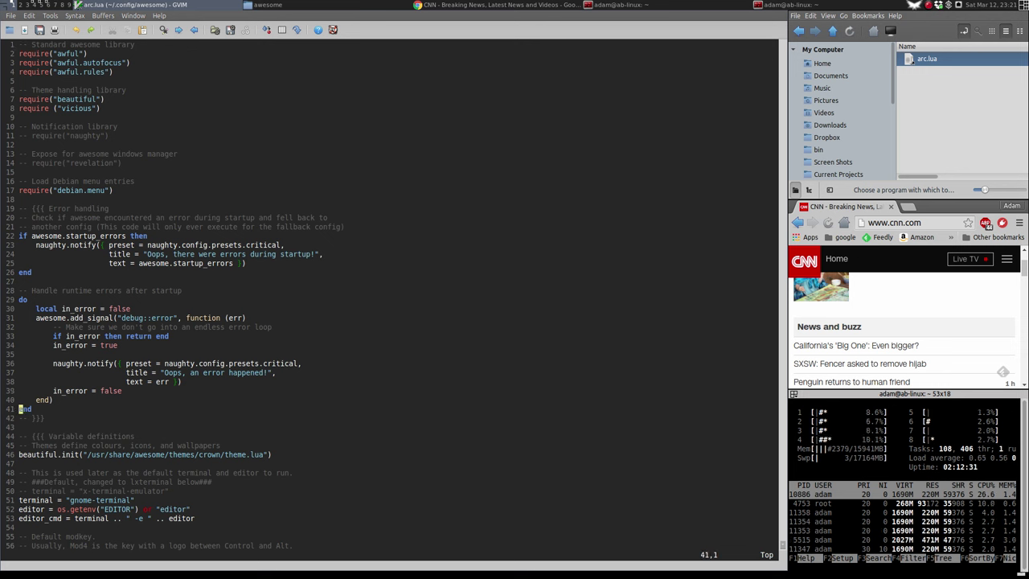
Step: Read through the theme, default terminal and editor, modkey, layouts and tags definitions in arc.lua, down to the main menu
key(j)
key(j)
key(j)
key(j)
key(j)
key(j)
key(j)
key(j)
key(j)
key(j)
key(j)
key(j)
key(j)
key(j)
key(j)
key(j)
key(j)
key(j)
key(j)
key(j)
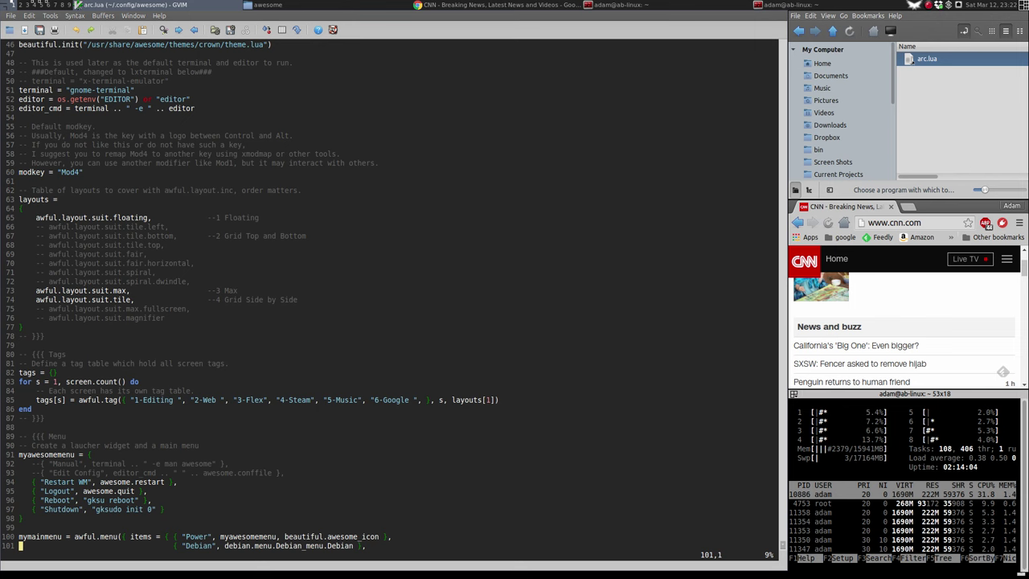
Step: Examine the main menu, systray, and taglist and tasklist mouse button definitions in arc.lua
key(j)
key(j)
key(j)
key(j)
key(j)
key(j)
key(j)
key(j)
key(j)
key(j)
key(j)
key(j)
key(j)
key(j)
key(j)
key(j)
key(j)
key(j)
key(j)
key(j)
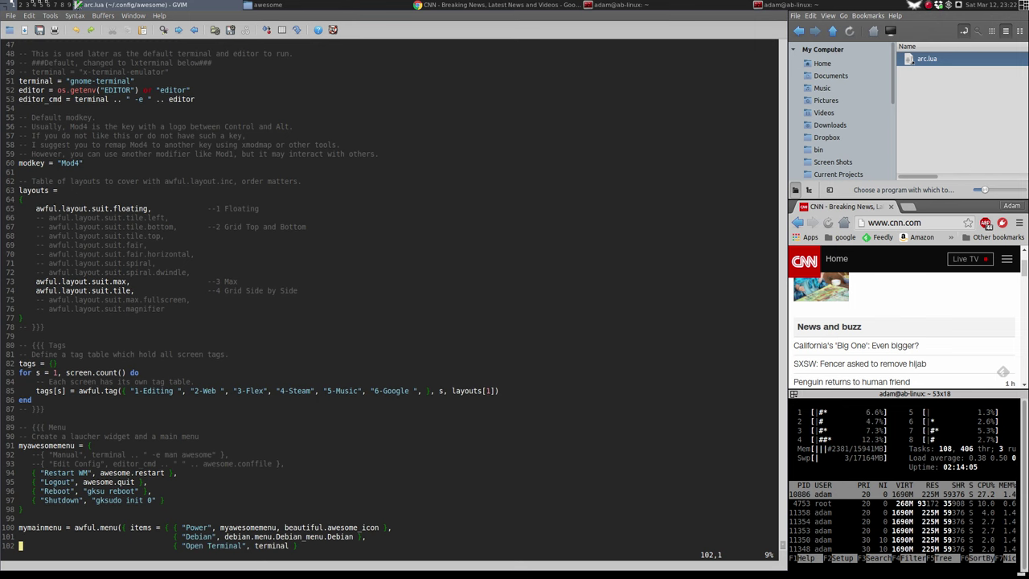
key(j)
key(j)
key(j)
key(j)
key(j)
key(j)
key(j)
key(j)
key(j)
key(j)
key(j)
key(j)
key(j)
key(j)
key(j)
key(j)
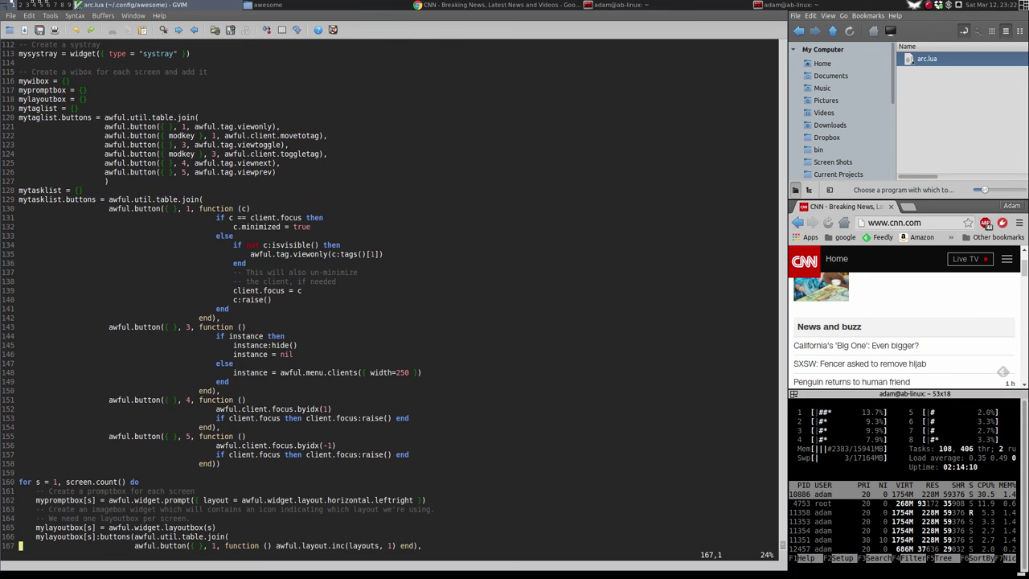
Step: Examine the layoutbox, spacing and separator widgets and the start of the volume widget code in arc.lua
key(j)
key(j)
key(j)
key(j)
key(j)
key(j)
key(j)
key(j)
key(j)
key(j)
key(j)
key(j)
key(j)
key(j)
key(j)
key(j)
key(j)
key(j)
key(j)
key(j)
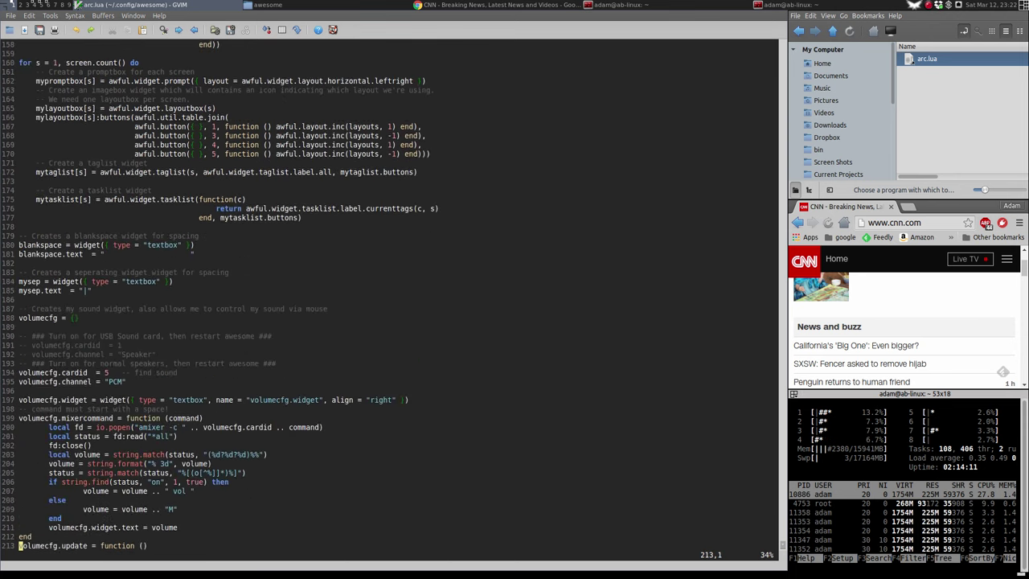
Step: Review the volume control functions and the clock, memory, battery, temperature and CPU widgets in arc.lua
key(j)
key(j)
key(j)
key(j)
key(j)
key(j)
key(j)
key(j)
key(j)
key(j)
key(j)
key(j)
key(j)
key(j)
key(j)
key(j)
key(j)
key(j)
key(j)
key(j)
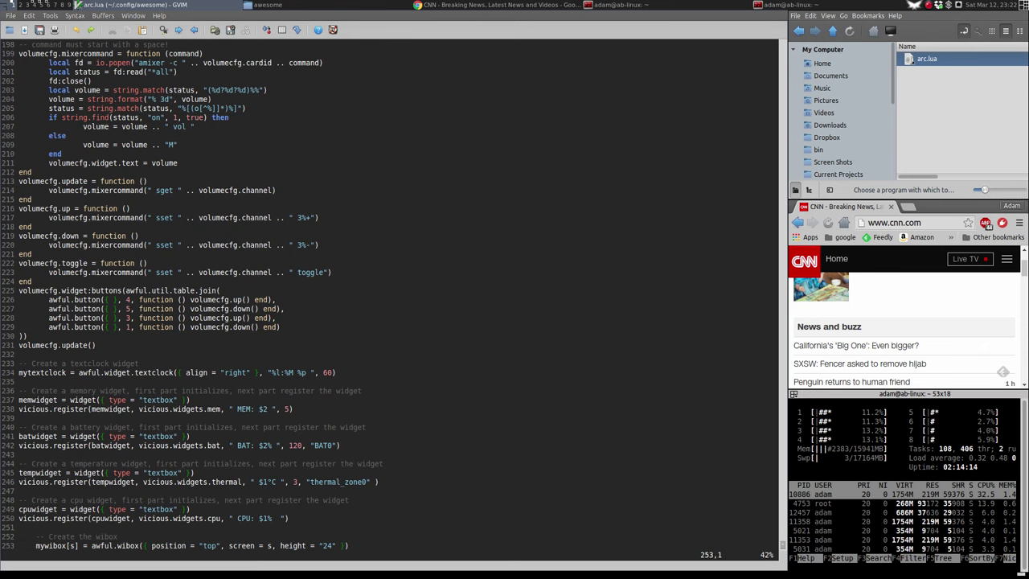
Step: Examine the wibox creation code and the order of the widgets added to it in arc.lua
key(j)
key(j)
key(j)
key(j)
key(j)
key(j)
key(j)
key(j)
key(j)
key(j)
key(j)
key(j)
key(j)
key(j)
key(j)
key(j)
key(j)
key(j)
key(j)
key(j)
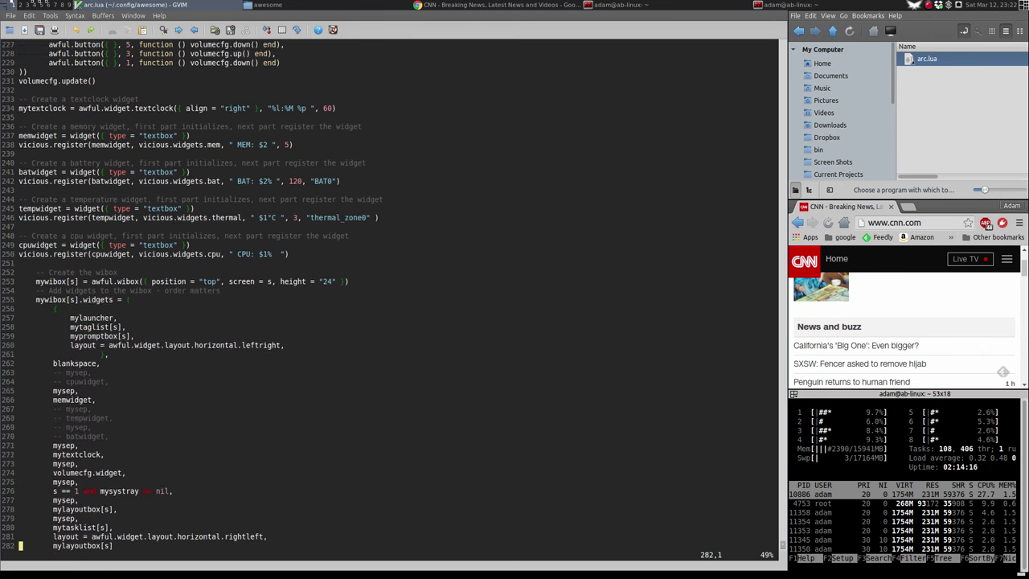
Step: Review the disabled mouse bindings and the global key bindings for navigation and layout manipulation in arc.lua
key(j)
key(j)
key(j)
key(j)
key(j)
key(j)
key(j)
key(j)
key(j)
key(j)
key(j)
key(j)
key(j)
key(j)
key(j)
key(j)
key(j)
key(j)
key(j)
key(j)
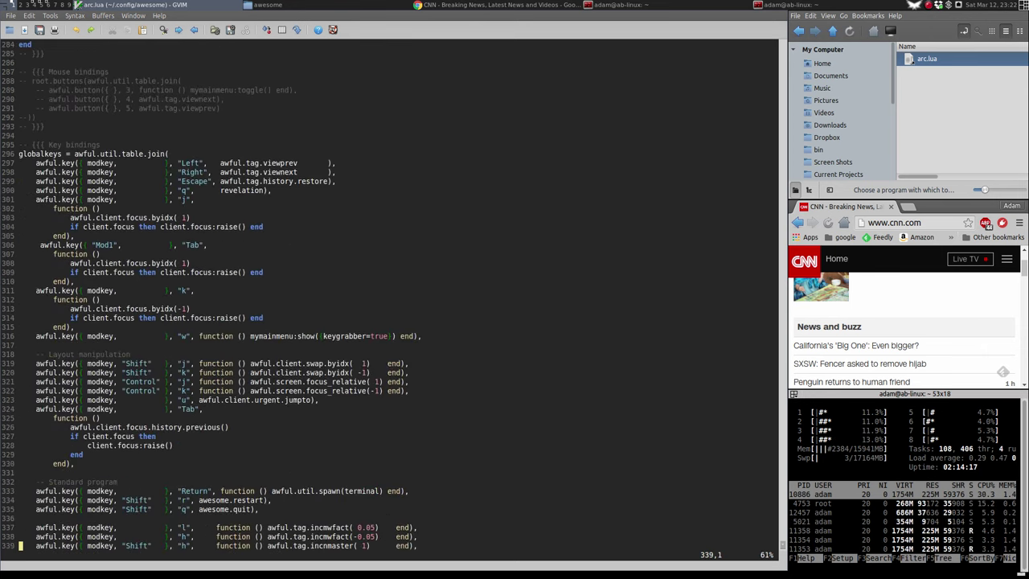
Step: Examine the standard program, volume and personal shortcut key bindings, the prompt bindings and the start of clientkeys in arc.lua
key(j)
key(j)
key(j)
key(j)
key(j)
key(j)
key(j)
key(j)
key(j)
key(j)
key(j)
key(j)
key(j)
key(j)
key(j)
key(j)
key(j)
key(j)
key(j)
key(j)
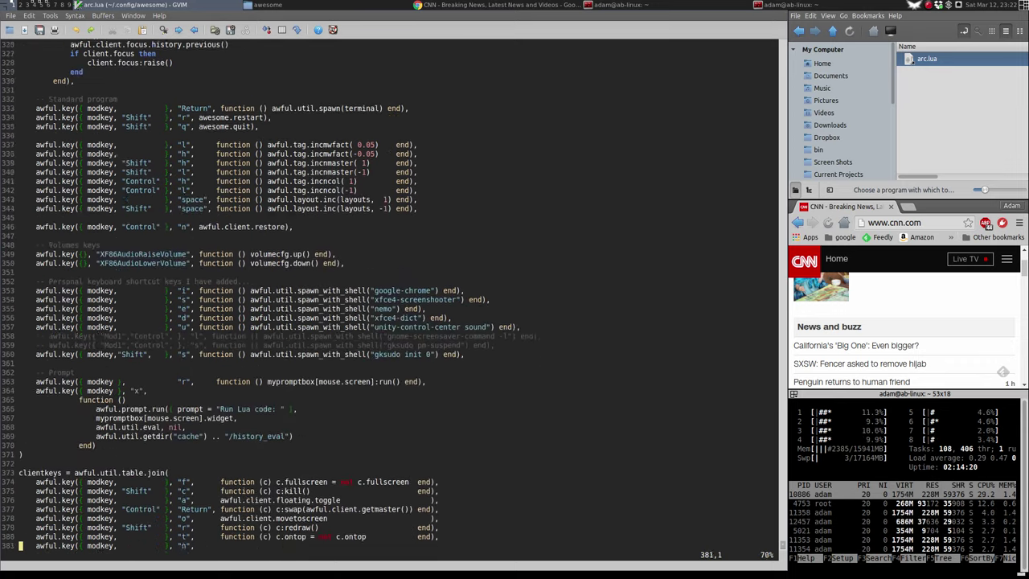
Step: Review the code binding number keys to tags and the clientbuttons mouse definitions in arc.lua
key(j)
key(j)
key(j)
key(j)
key(j)
key(j)
key(j)
key(j)
key(j)
key(j)
key(j)
key(j)
key(j)
key(j)
key(j)
key(j)
key(j)
key(j)
key(j)
key(j)
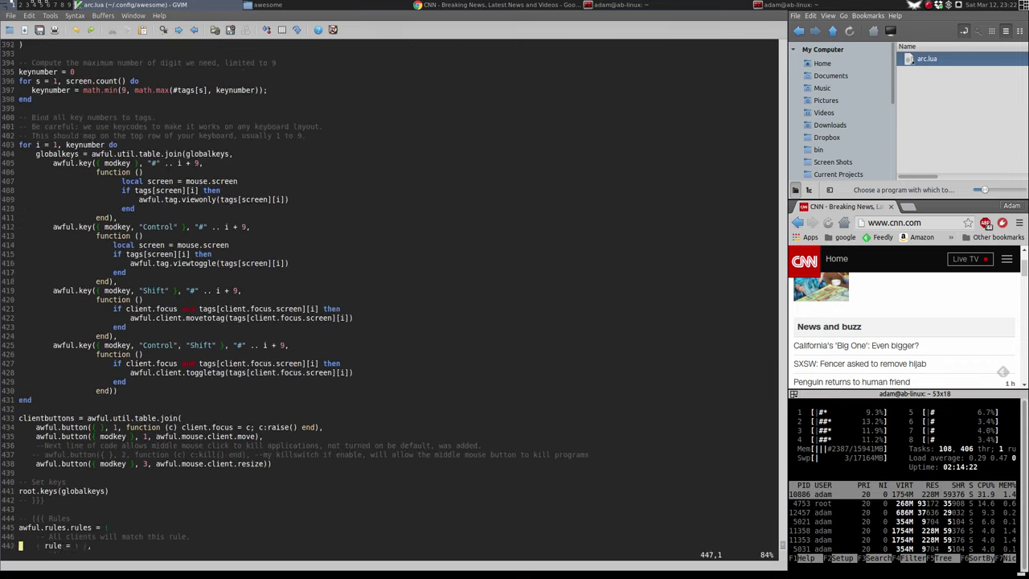
Step: Examine the client rules in arc.lua, including the commented examples and the per-application floating and size_hints_honor settings
key(j)
key(j)
key(j)
key(j)
key(j)
key(j)
key(j)
key(j)
key(j)
key(j)
key(j)
key(j)
key(j)
key(j)
key(j)
key(j)
key(j)
key(j)
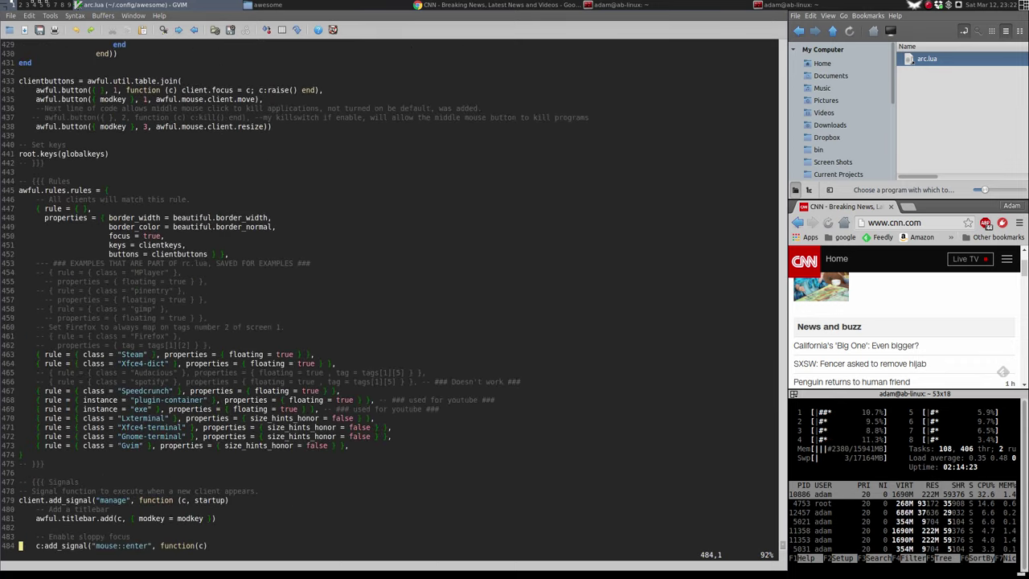
key(k)
key(k)
key(k)
key(k)
key(k)
key(k)
key(k)
key(k)
key(k)
key(k)
key(k)
key(k)
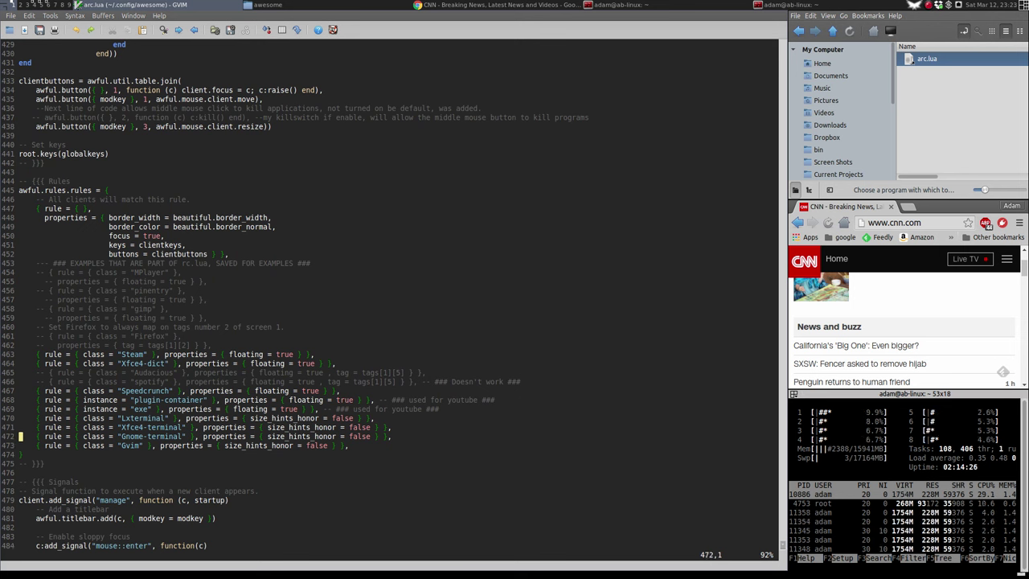
key(k)
key(k)
key(k)
Step: Review the signals section of arc.lua, covering titlebars, sloppy focus, window placement and border colors
key(j)
key(j)
key(j)
key(j)
key(j)
key(j)
key(j)
key(j)
key(j)
key(j)
key(j)
key(j)
key(j)
key(j)
key(j)
key(j)
key(j)
key(j)
key(j)
key(j)
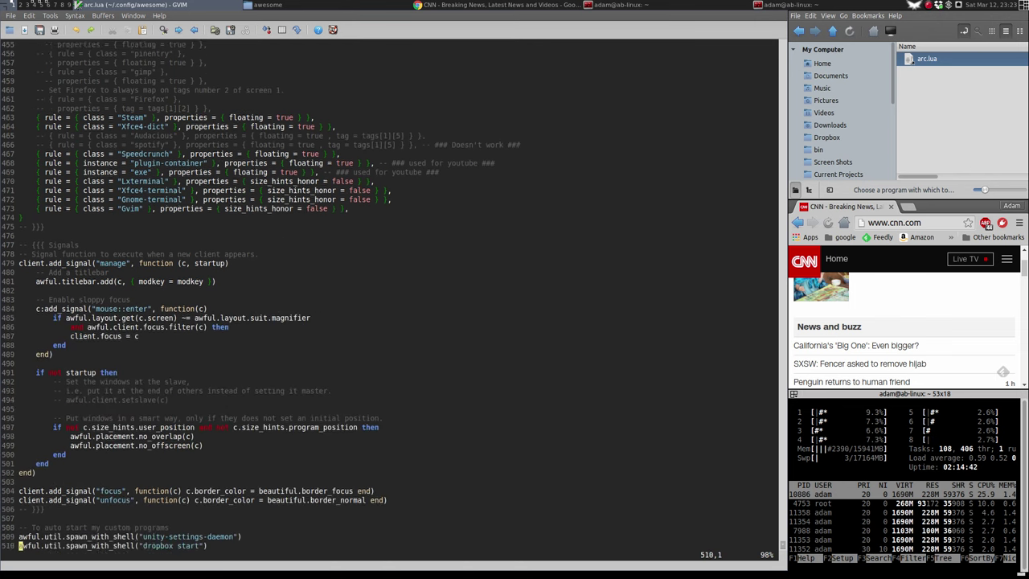
Step: Examine the awful.util.spawn_with_shell lines that auto start custom programs at the end of arc.lua
key(j)
key(j)
key(j)
key(j)
key(j)
key(j)
key(k)
key(k)
key(k)
key(k)
key(k)
key(k)
key(k)
key(k)
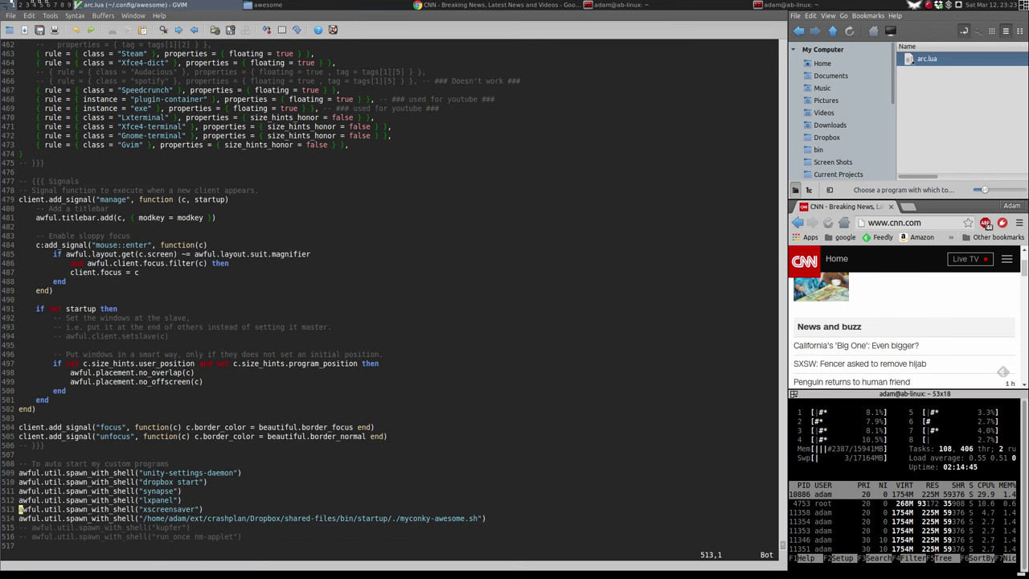
key(j)
key(k)
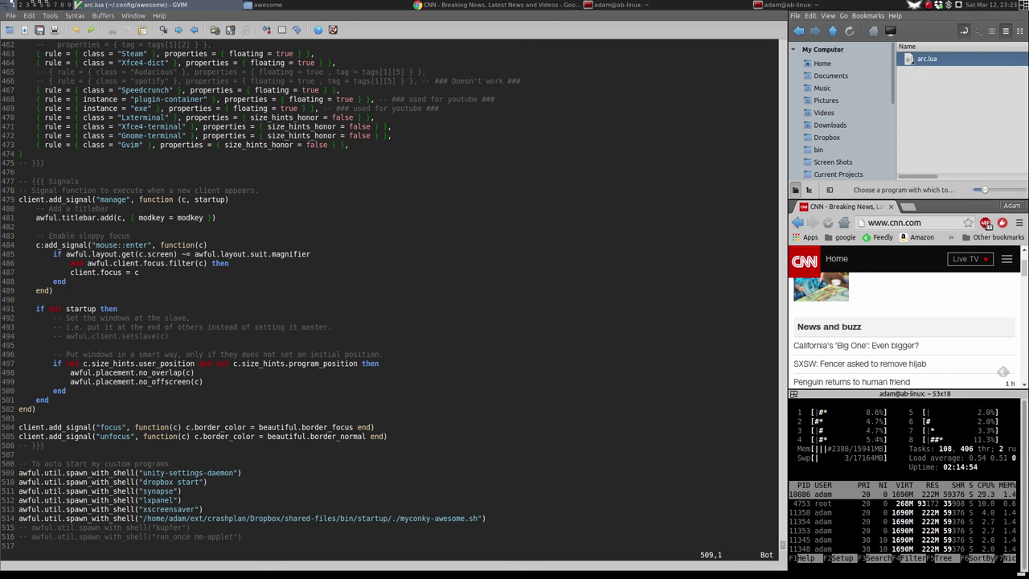
key(j)
key(j)
key(j)
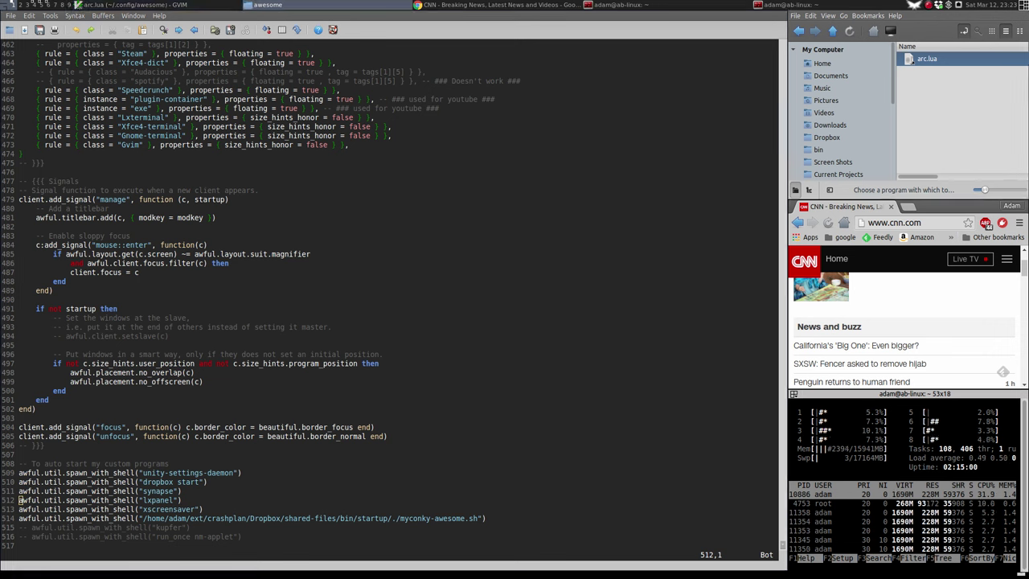
Step: Rename arc.lua to rc.lua in the awesome configuration folder
click(922, 66)
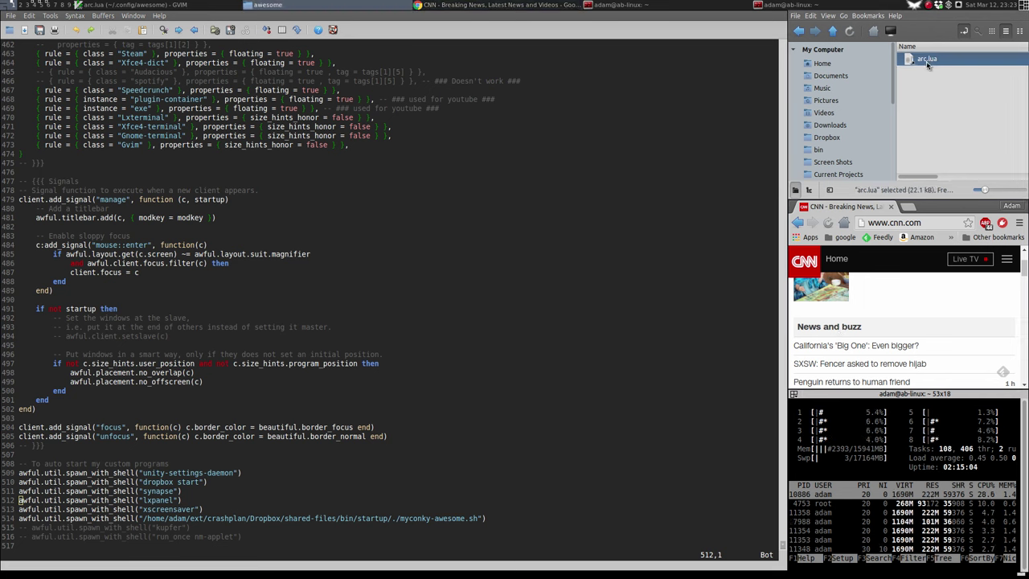
click(38, 5)
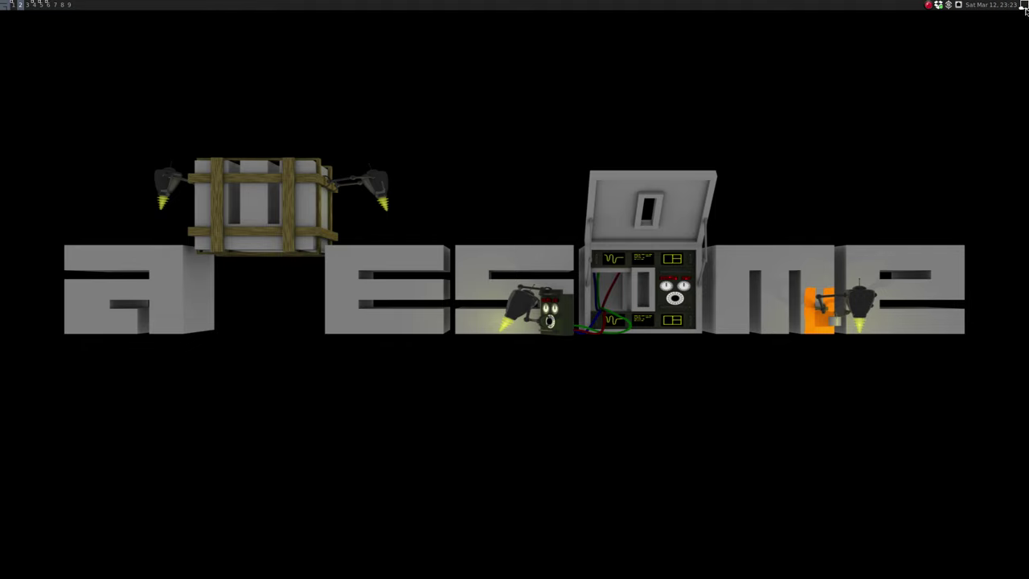
click(13, 8)
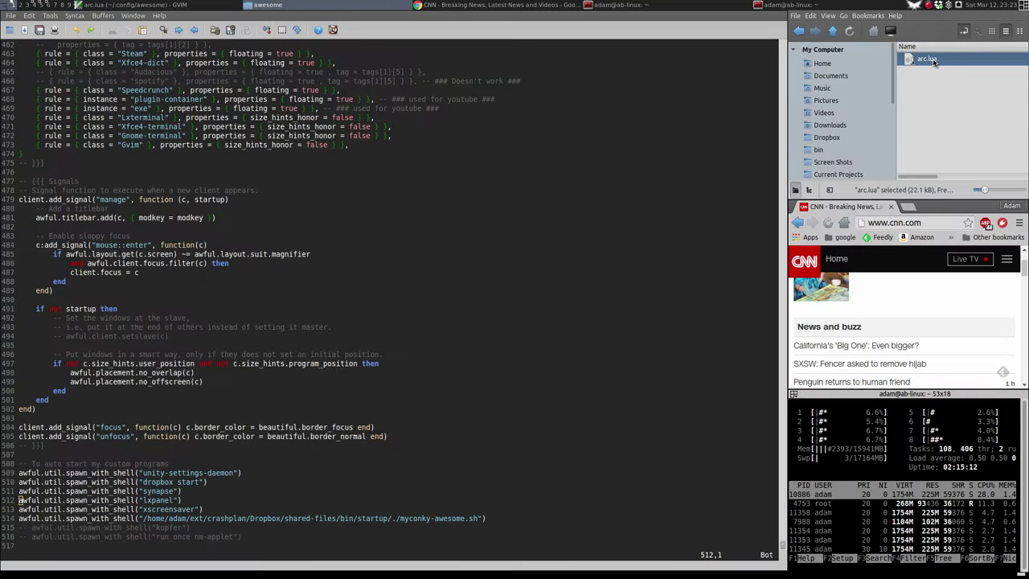
key(F2)
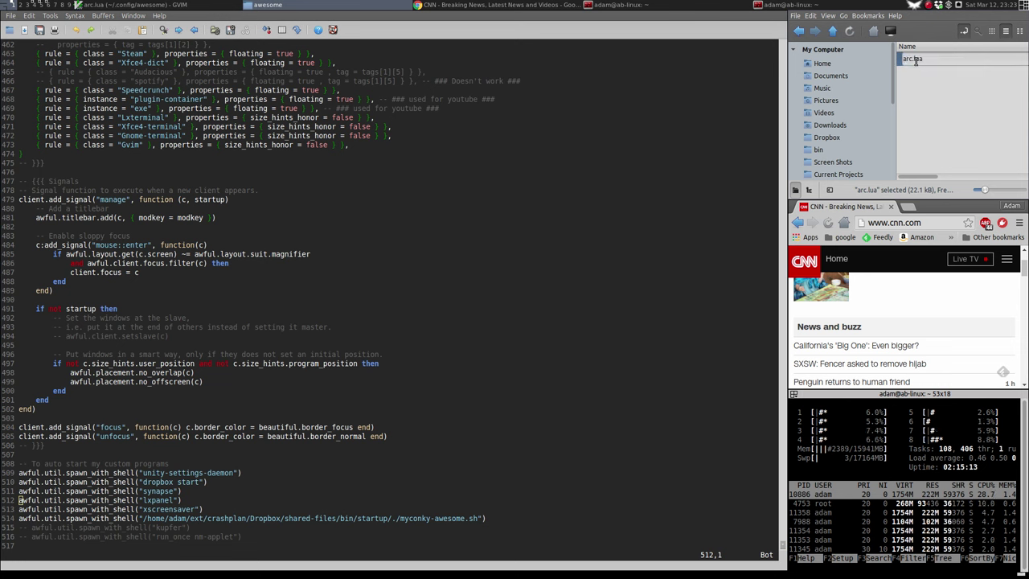
key(Home)
key(Delete)
key(Return)
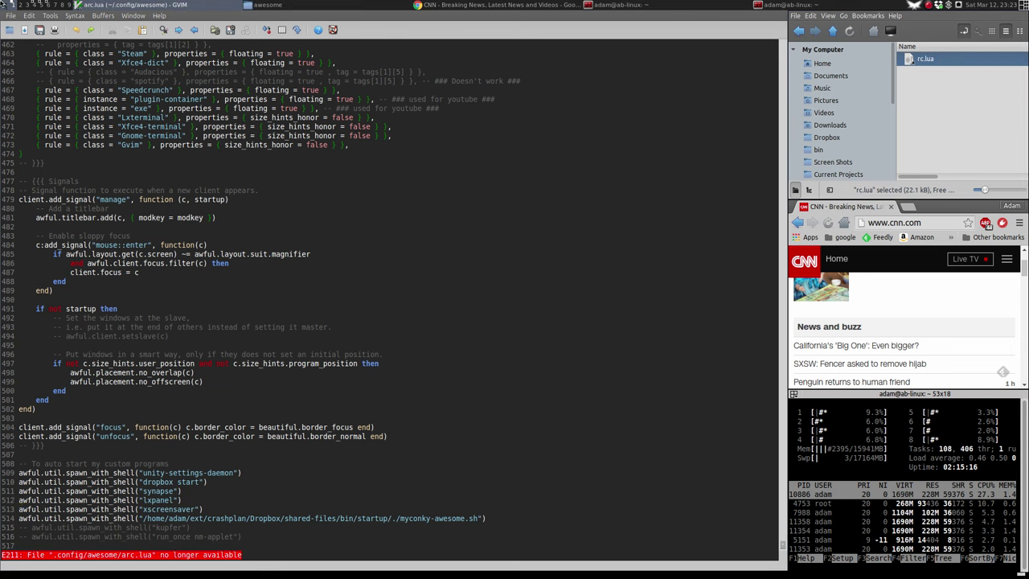
Step: Restart the awesome window manager to load the customized rc.lua configuration
click(4, 5)
mouse_move(24, 15)
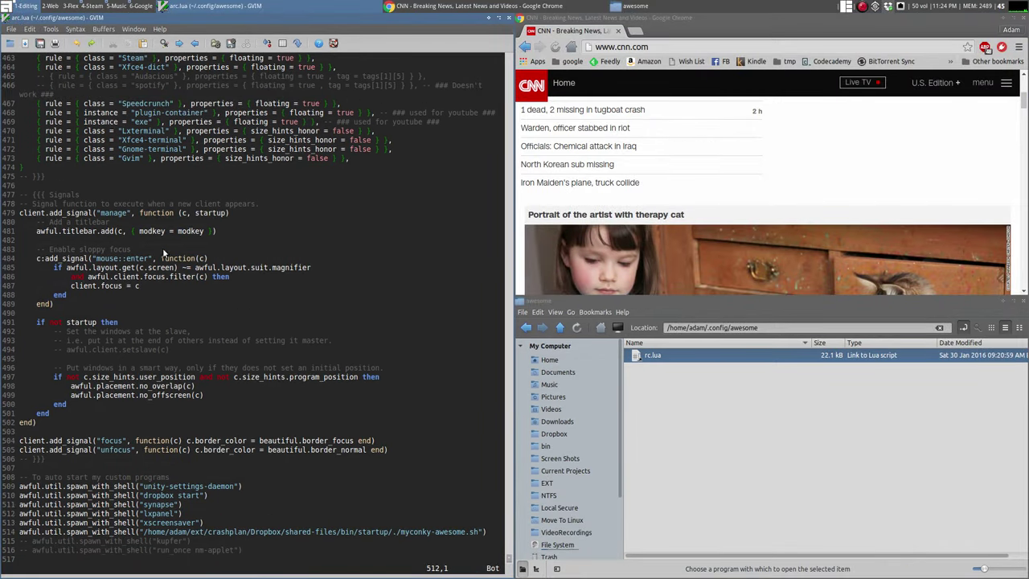
scroll(151, 258, down, 7)
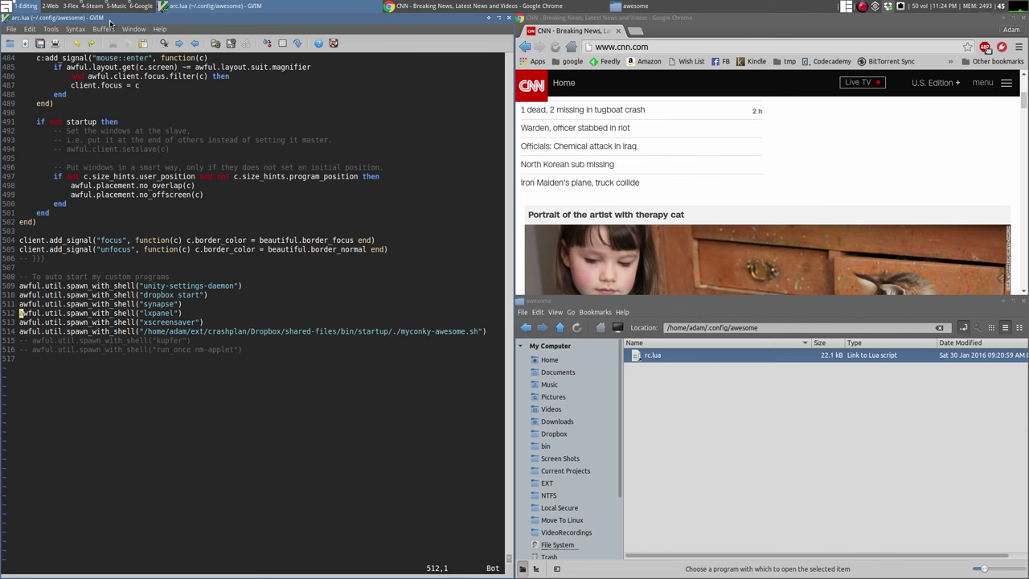
Step: Rearrange the tiled windows, widening the master area and placing the awesome folder window in it
key(super+shift+j)
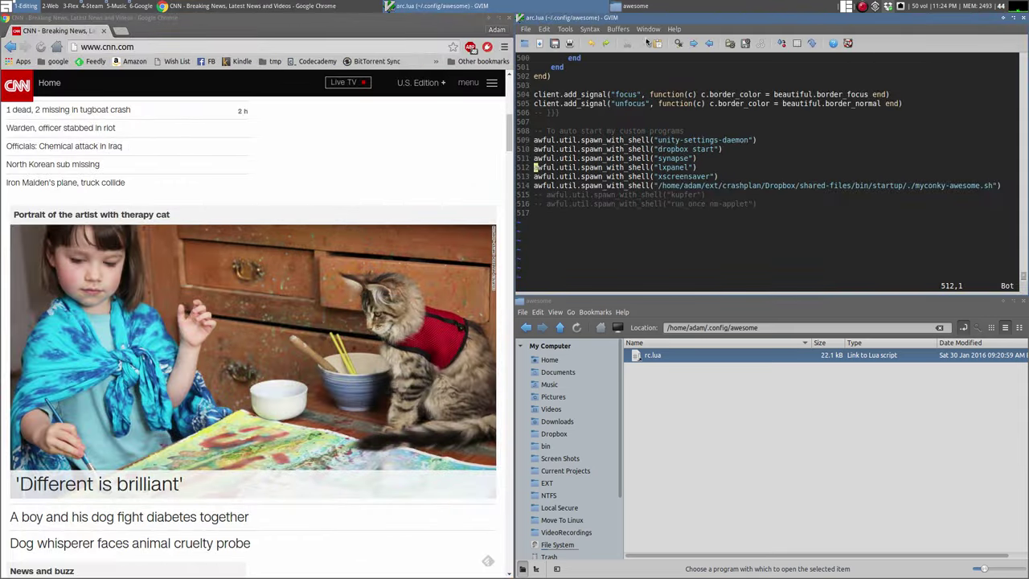
drag(612, 18, 704, 388)
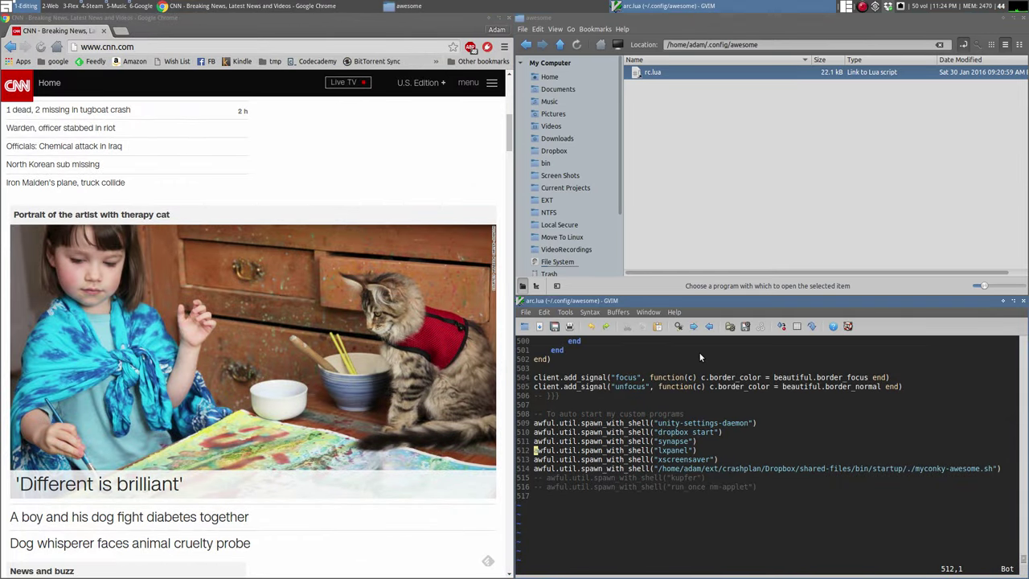
key(super+l)
key(super+l)
key(super+l)
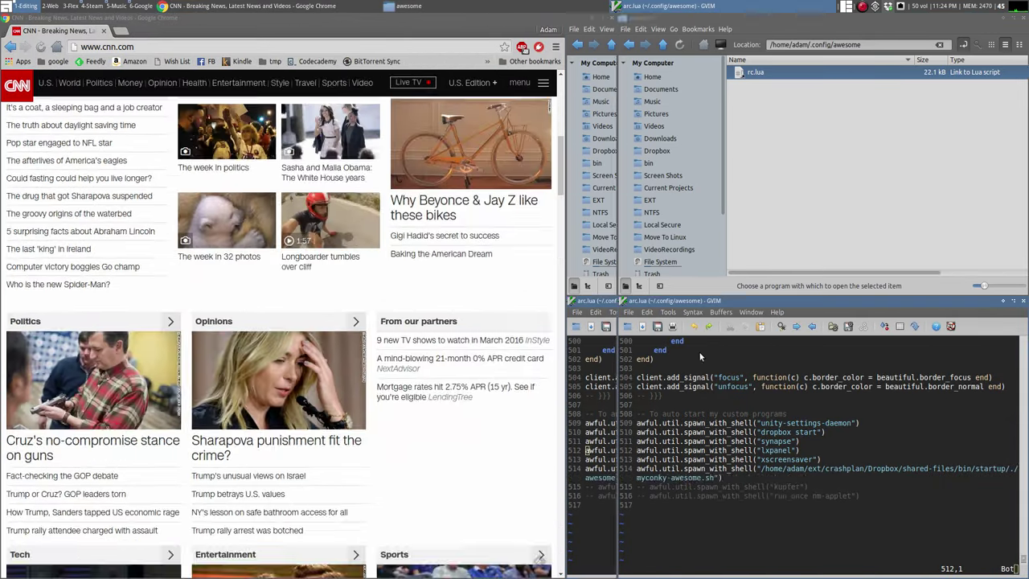
drag(723, 18, 322, 38)
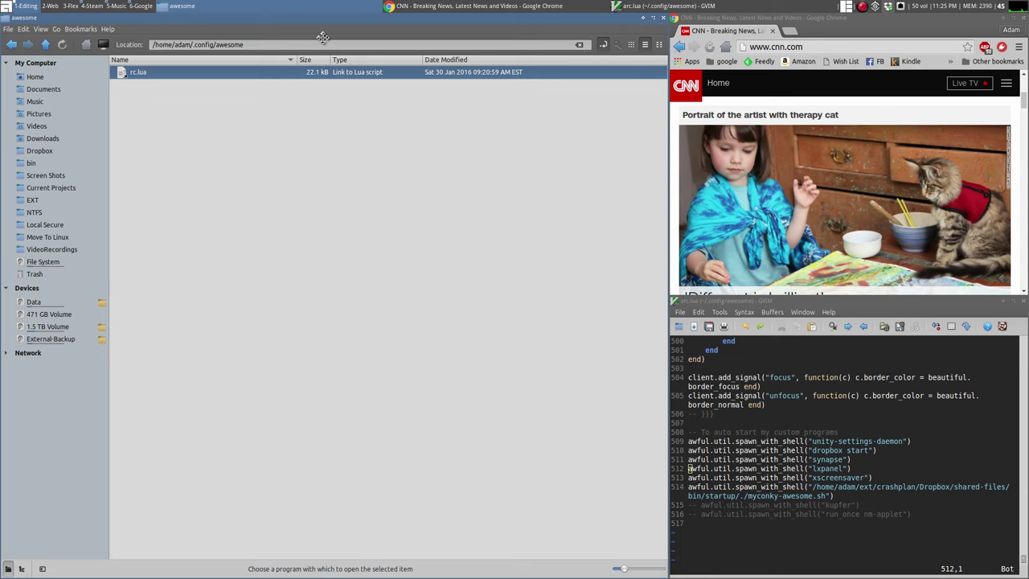
Step: Open four terminals on the 2-Web tag and switch the tag to the tiled layout
click(57, 6)
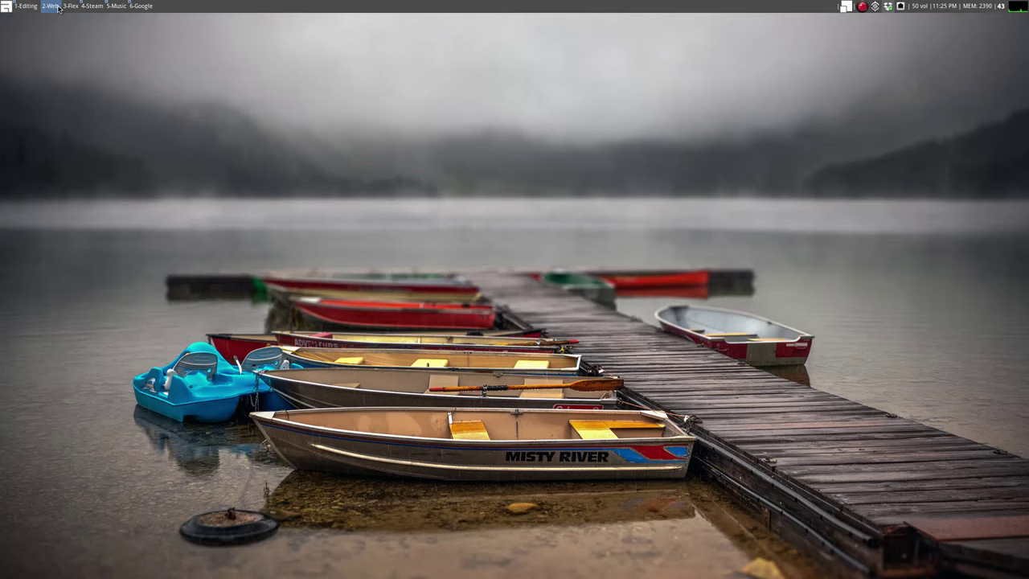
key(super+Return)
key(super+Return)
key(super+Return)
key(super+Return)
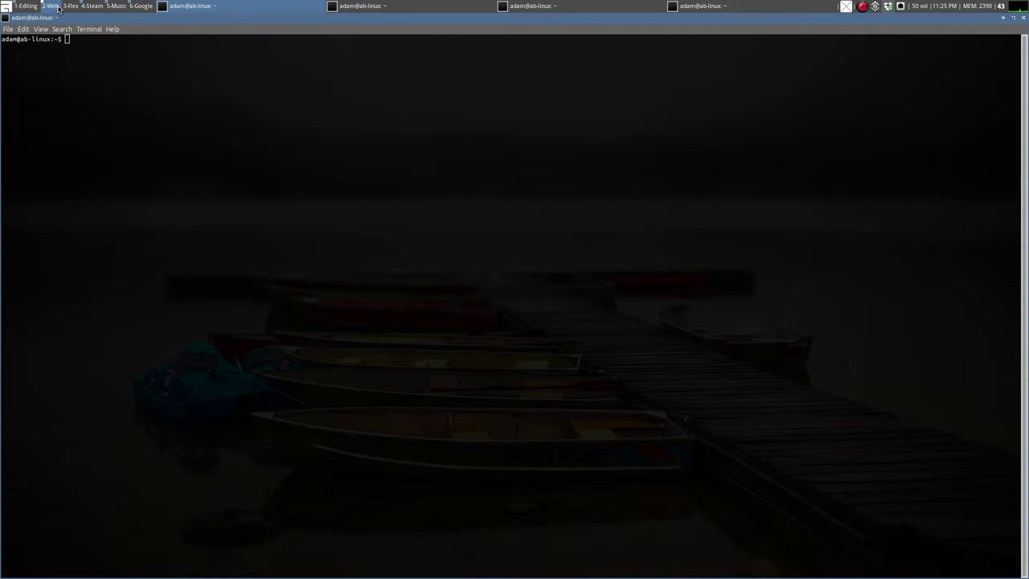
key(super+space)
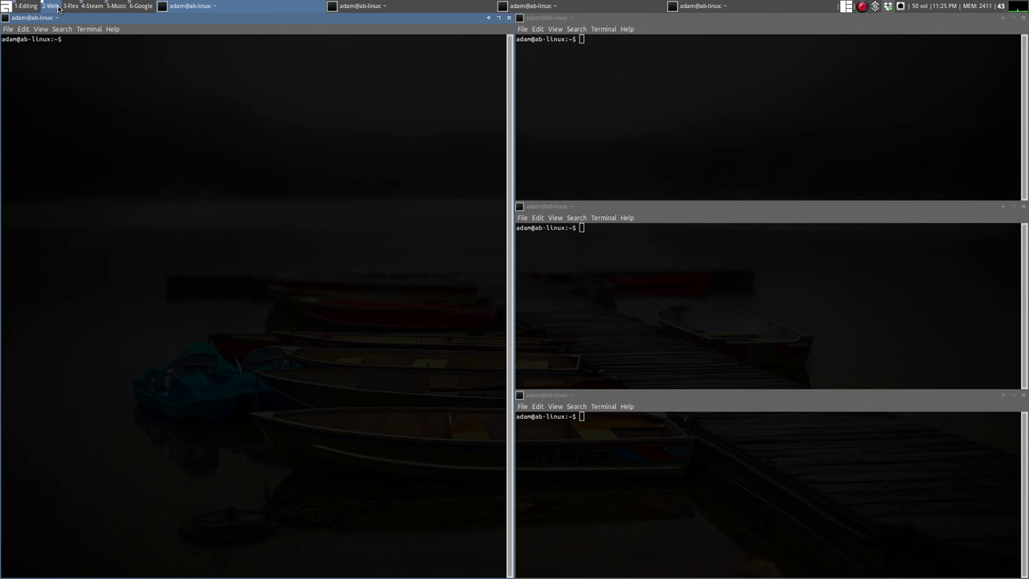
Step: Return to the 1-Editing tag and swap the file manager with Chrome in the master area and back
click(32, 6)
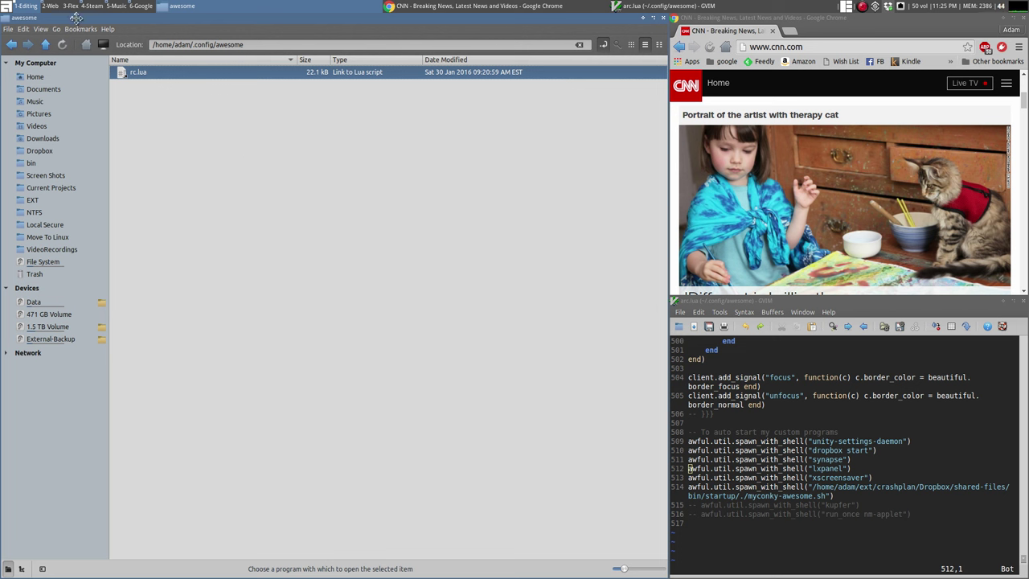
key(super+shift+j)
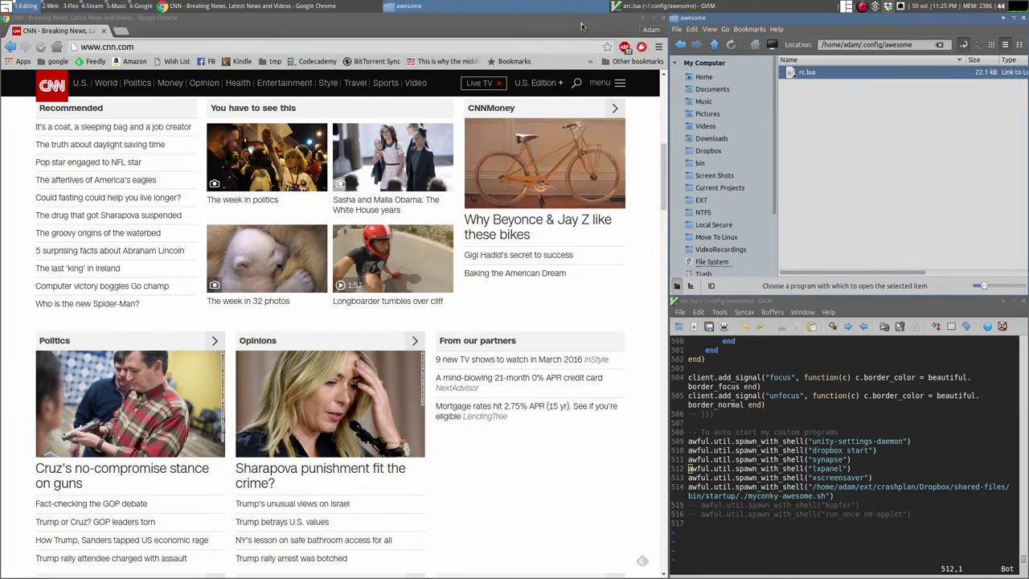
key(super+shift+k)
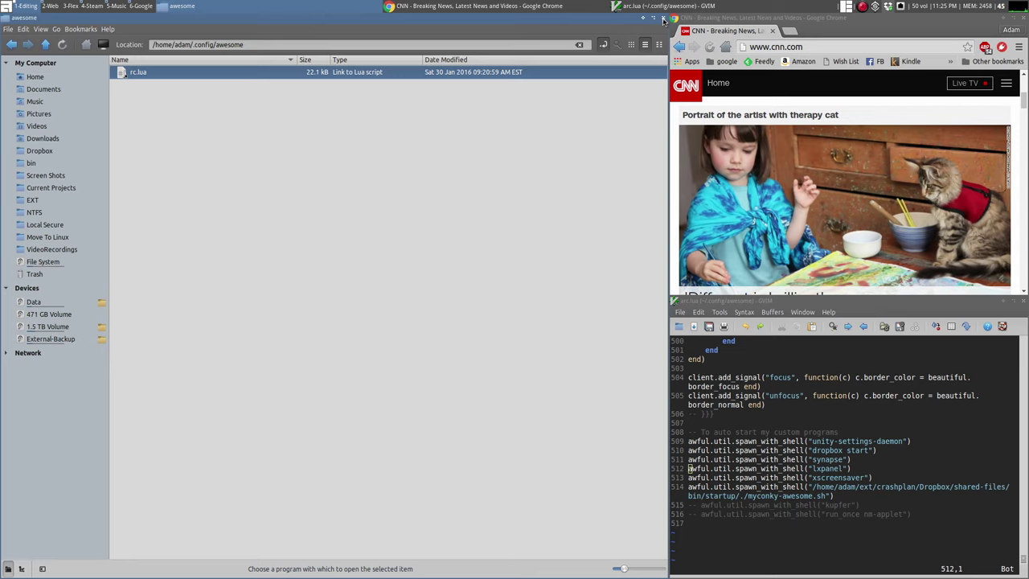
Step: Close the awesome folder window and open a new file manager window
click(663, 18)
key(super+e)
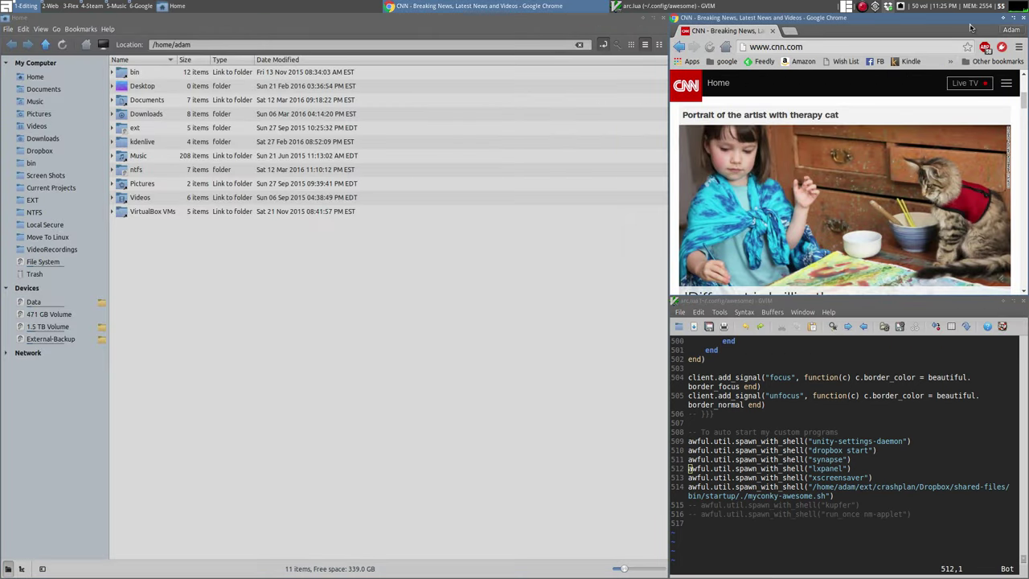
Step: Take the Chrome window showing CNN out of the tiled layout
click(1014, 18)
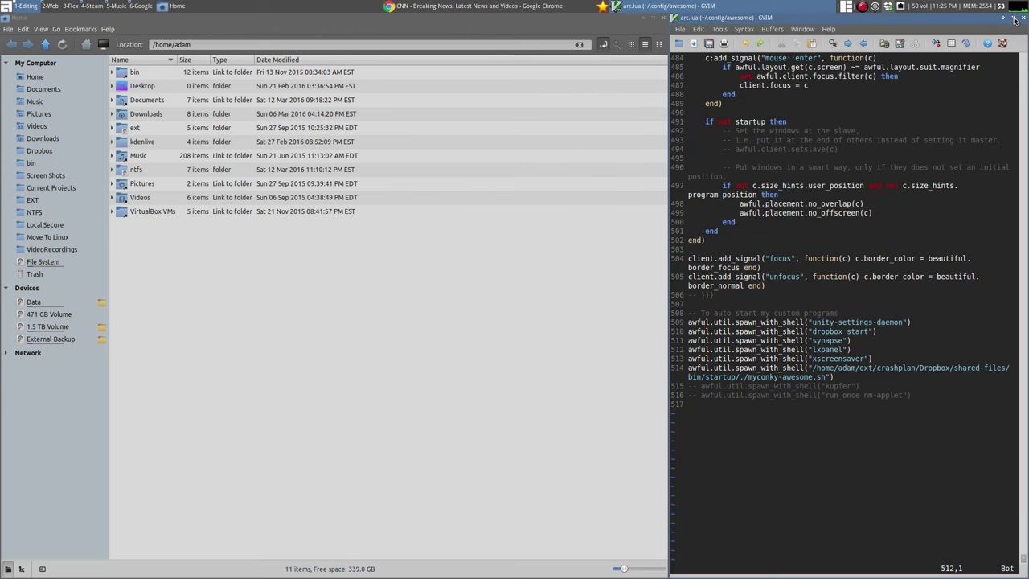
Step: Return the Chrome CNN window to the tiled layout and swap the arc.lua GVIM window into the master area
click(1015, 20)
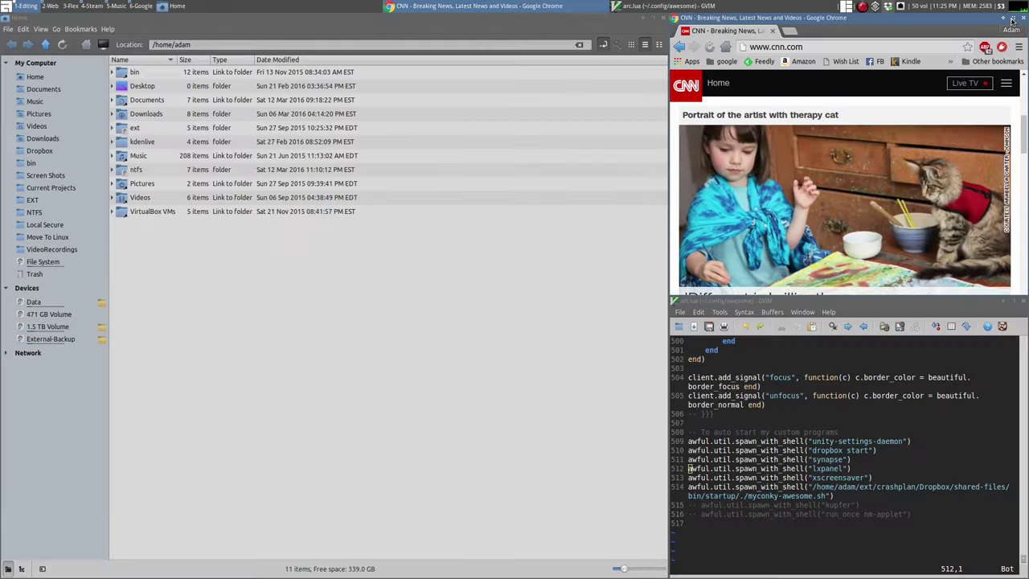
click(1017, 23)
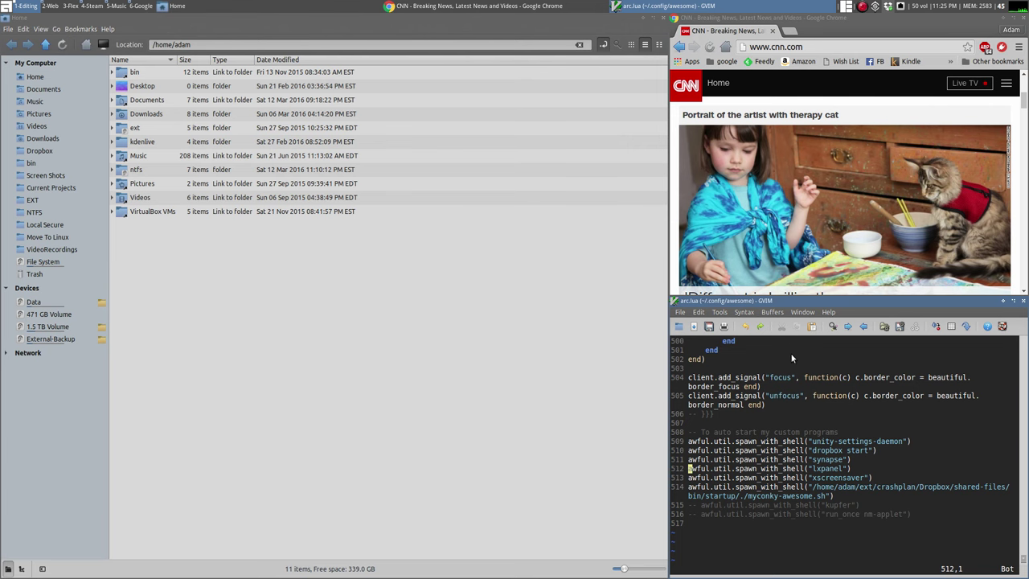
key(super+ctrl+Return)
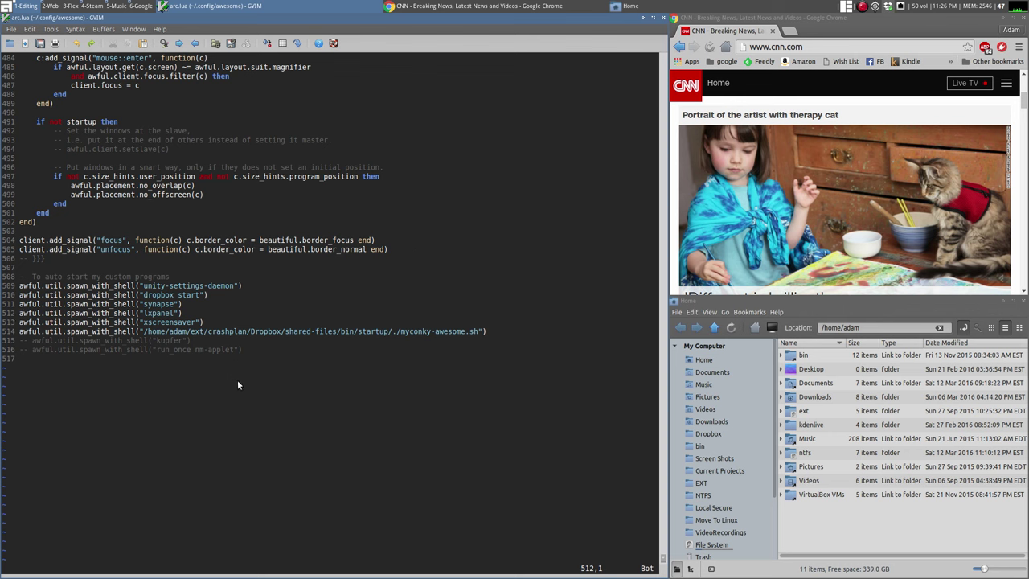
scroll(234, 377, up, 4)
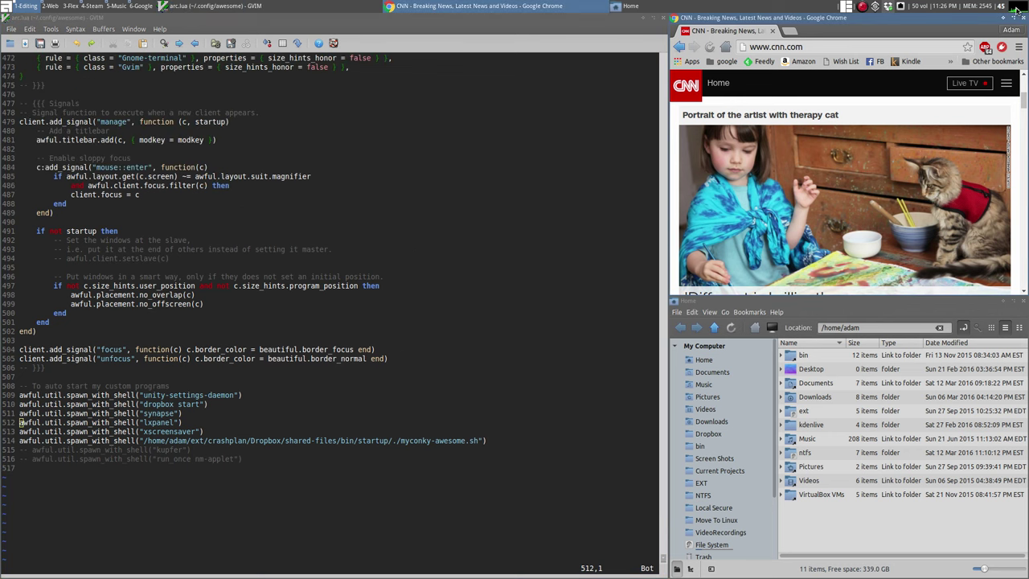
mouse_move(1019, 10)
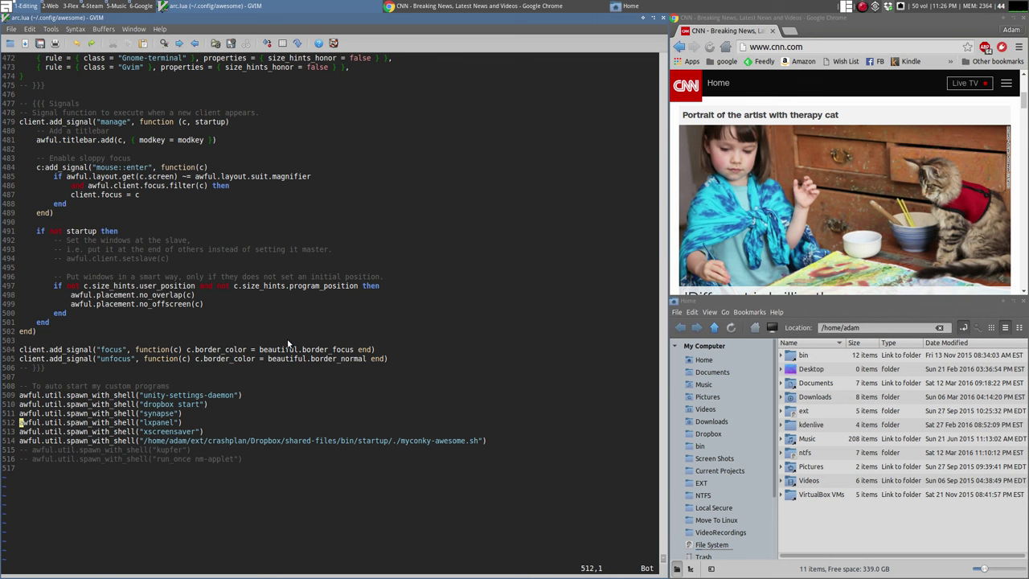
Step: Search the Synapse launcher for "dic" and open the Dictionary application
key(ctrl+space)
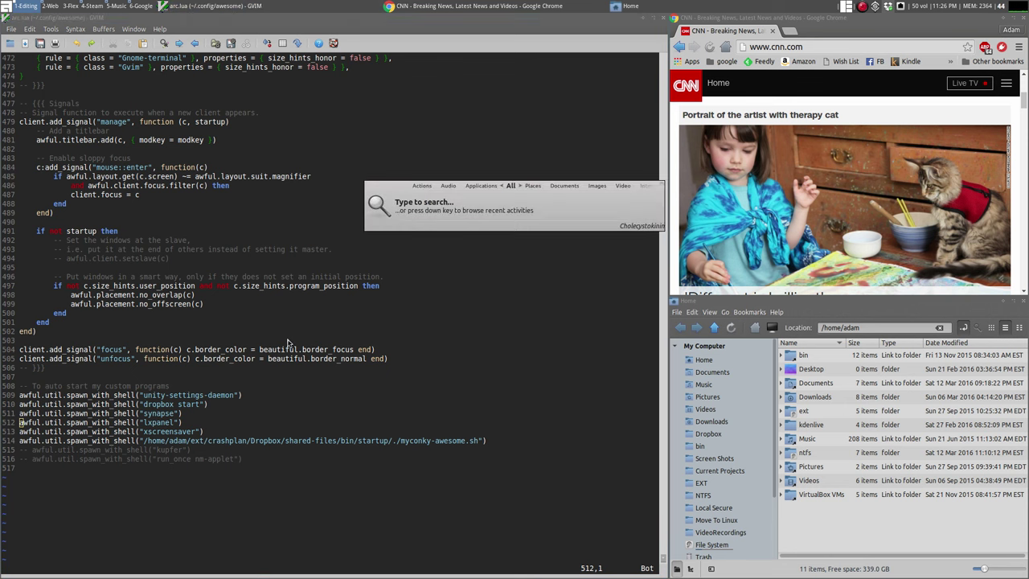
text(na)
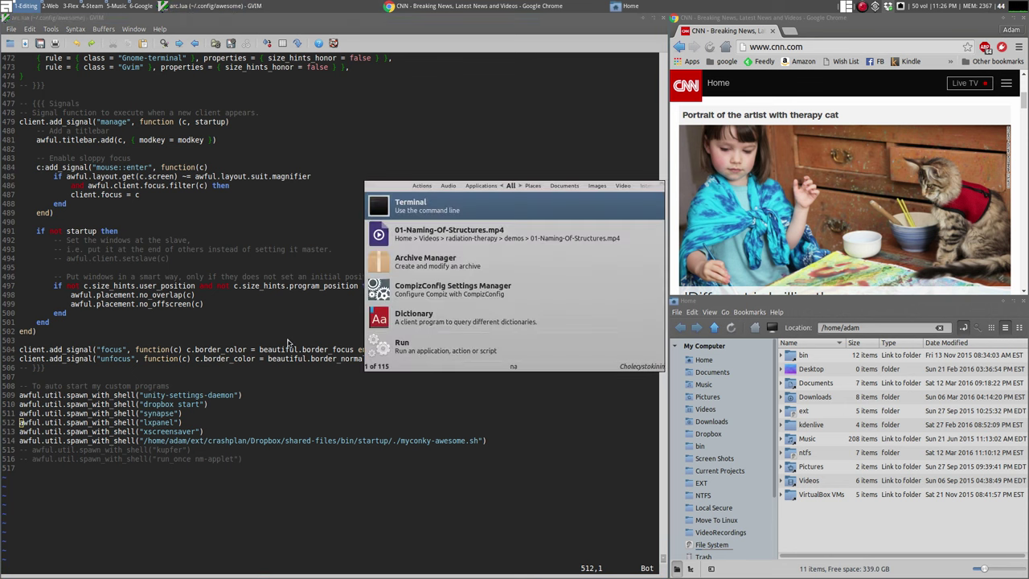
key(BackSpace)
key(BackSpace)
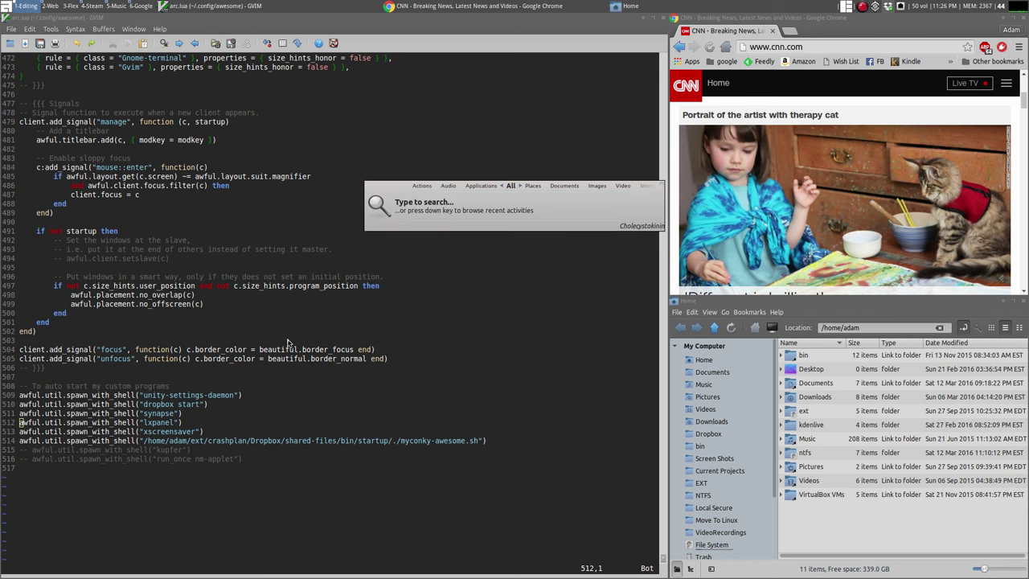
text(dic)
key(Return)
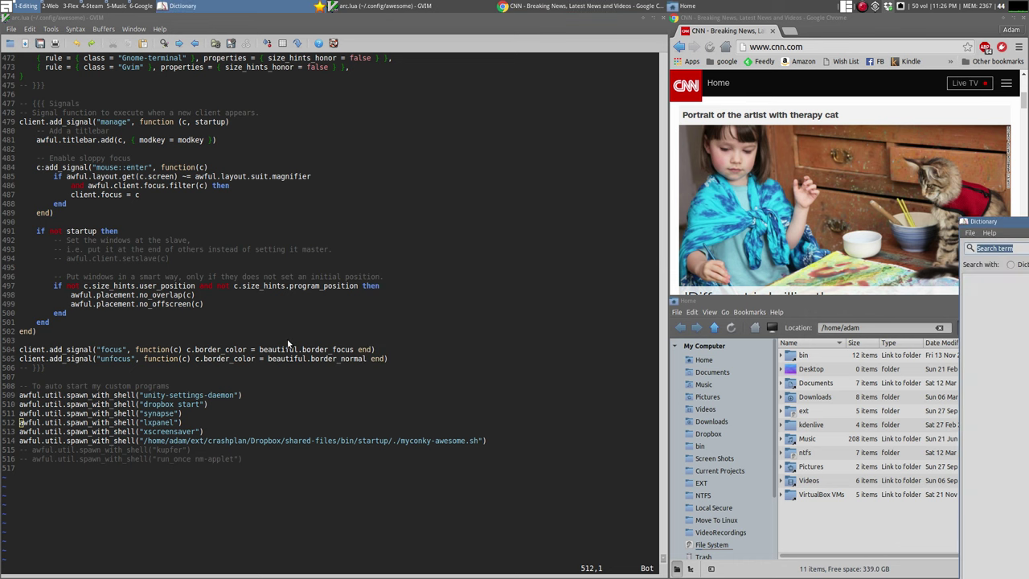
Step: Reposition the floating Dictionary window over the GVIM window and close it
drag(964, 329, 636, 422)
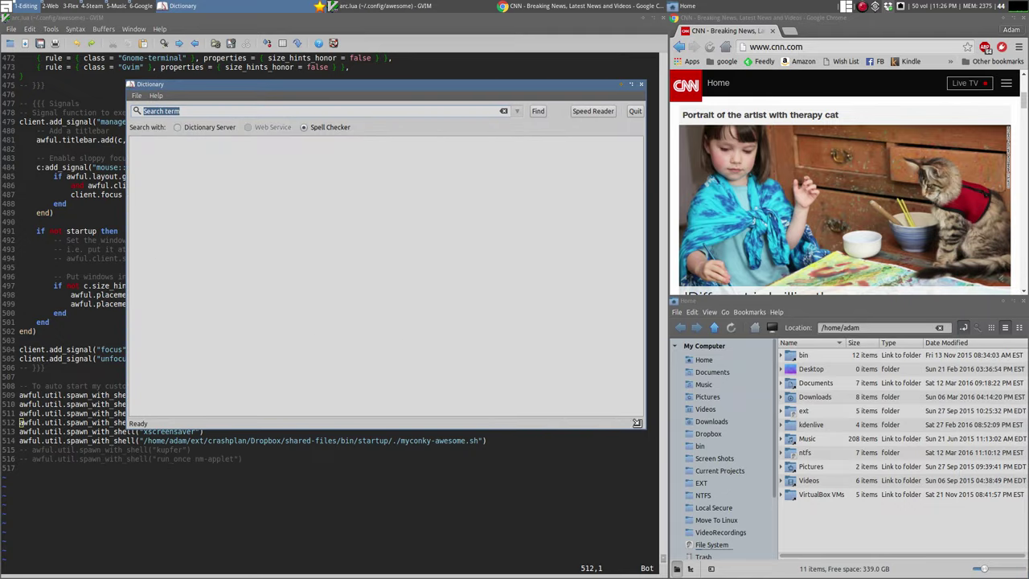
click(641, 84)
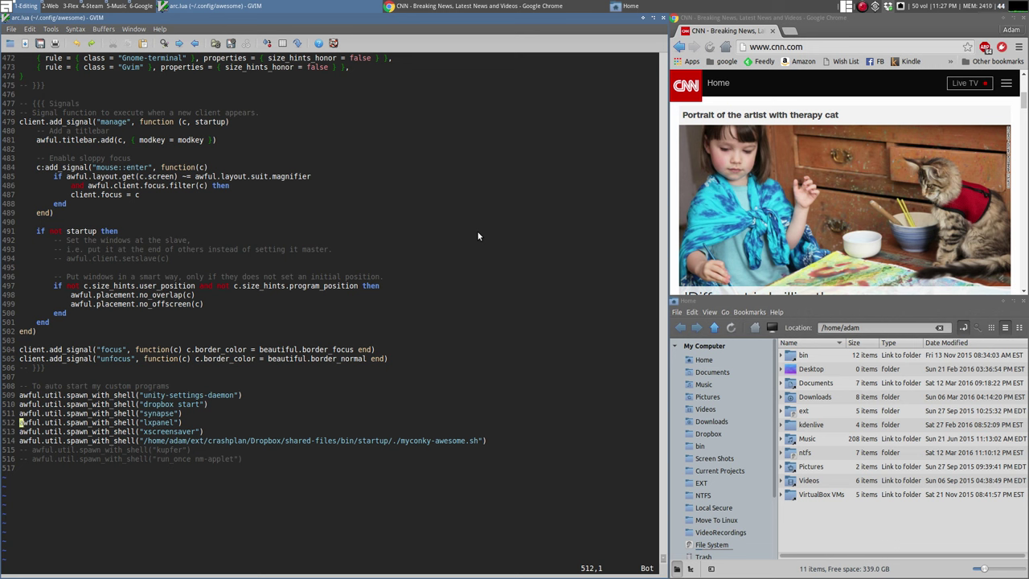
Step: Go back up through arc.lua to examine the window rules, client and global key bindings, and the wibox widget list
key(j)
key(k)
key(k)
key(k)
key(k)
key(k)
key(k)
key(k)
key(k)
key(k)
key(k)
key(k)
key(k)
key(k)
key(k)
key(k)
key(k)
key(k)
key(k)
key(k)
key(k)
key(k)
key(k)
key(k)
key(k)
key(k)
key(k)
key(k)
key(k)
key(k)
key(k)
key(k)
key(k)
key(k)
key(k)
key(k)
key(k)
key(k)
key(k)
key(k)
key(k)
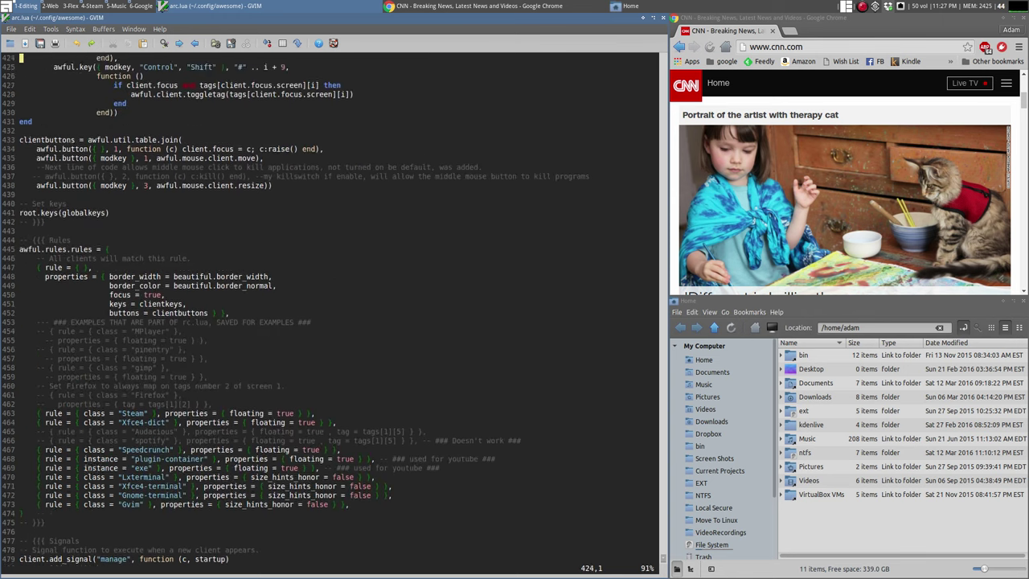
key(k)
key(k)
key(k)
key(k)
key(k)
key(k)
key(k)
key(k)
key(k)
key(k)
key(k)
key(k)
key(k)
key(k)
key(k)
key(k)
key(k)
key(k)
key(k)
key(k)
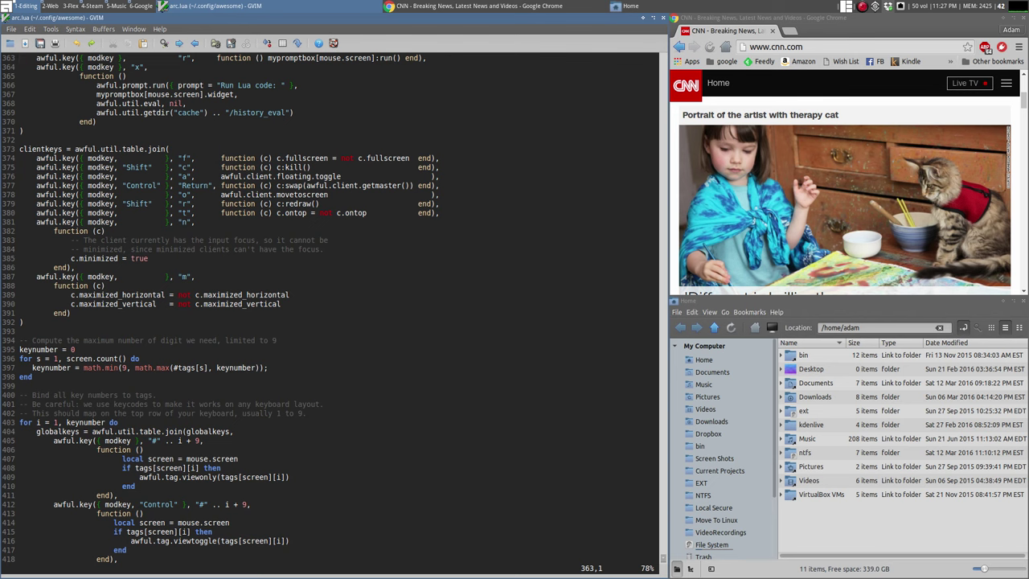
key(k)
key(k)
key(k)
key(k)
key(k)
key(k)
key(k)
key(k)
key(k)
key(k)
key(k)
key(k)
key(k)
key(k)
key(k)
key(k)
key(k)
key(k)
key(k)
key(k)
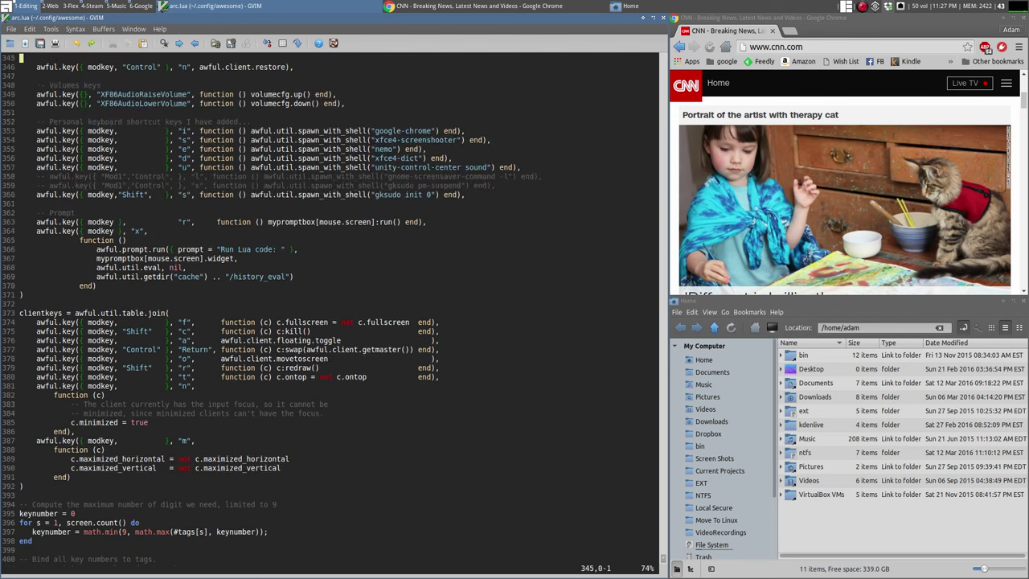
key(k)
key(k)
key(k)
key(k)
key(k)
key(k)
key(k)
key(k)
key(k)
key(k)
key(k)
key(k)
key(k)
key(k)
key(k)
key(k)
key(k)
key(k)
key(k)
key(k)
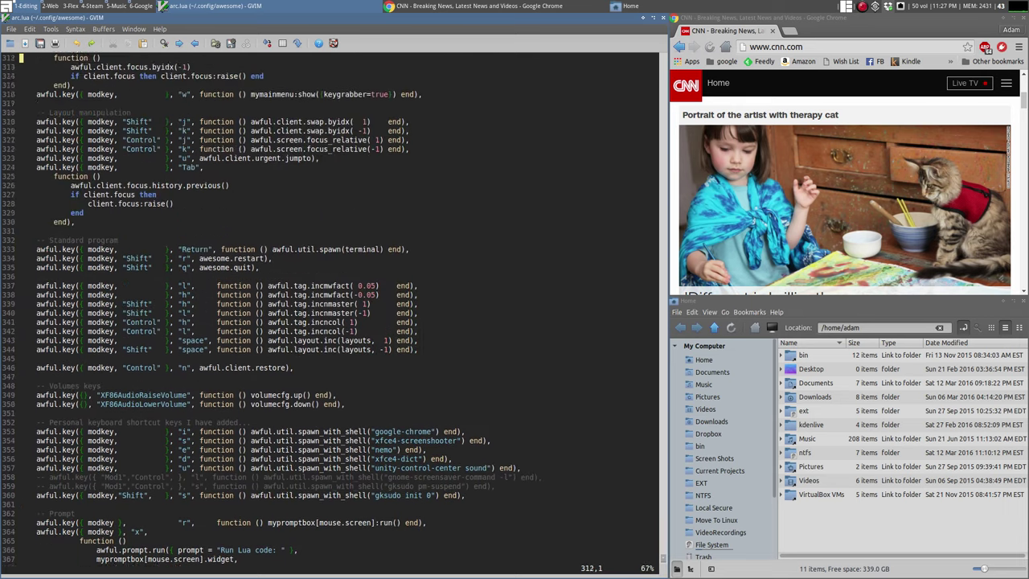
key(k)
key(k)
key(k)
key(k)
key(k)
key(k)
key(k)
key(k)
key(k)
key(k)
key(k)
key(k)
key(k)
key(k)
key(k)
key(k)
key(k)
key(k)
key(k)
key(k)
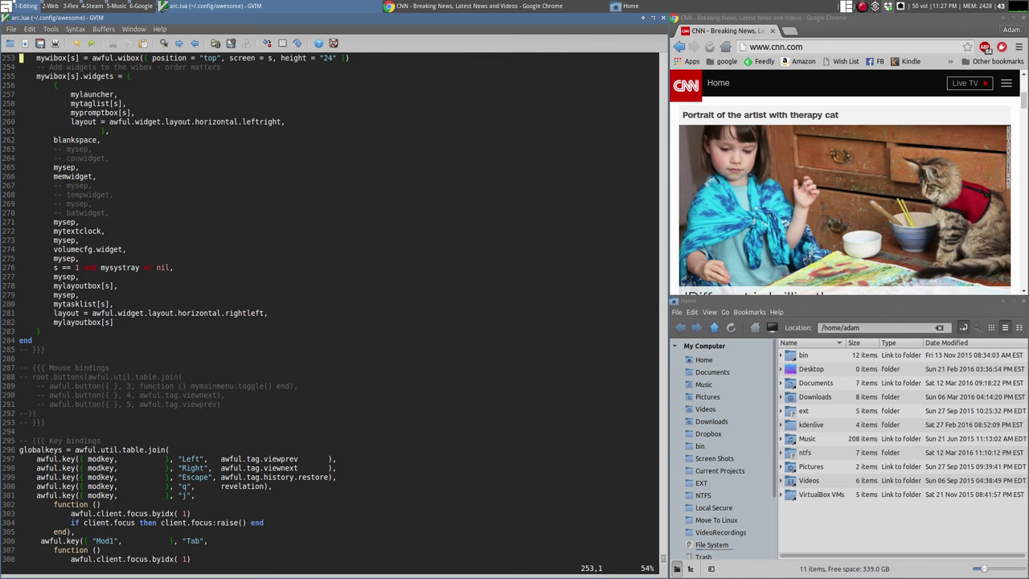
key(k)
key(k)
key(k)
key(k)
key(k)
key(k)
key(k)
key(k)
key(k)
key(k)
key(k)
key(k)
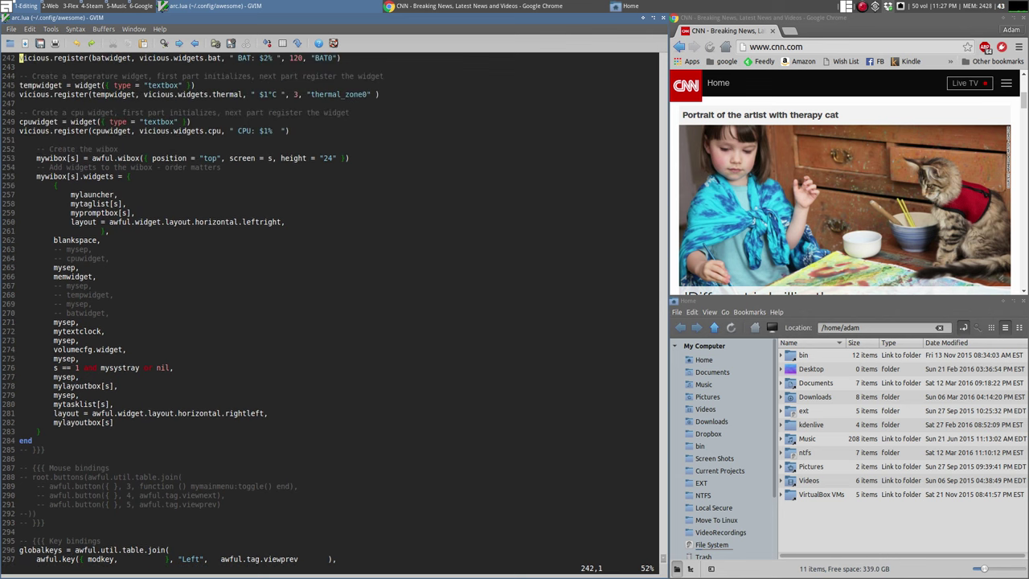
Step: Go back up through arc.lua to examine the widget definitions, layout buttons, error handling and library requires at the file's start
key(k)
key(k)
key(k)
key(k)
key(k)
key(k)
key(k)
key(k)
key(k)
key(k)
key(k)
key(k)
key(k)
key(k)
key(k)
key(k)
key(k)
key(k)
key(k)
key(k)
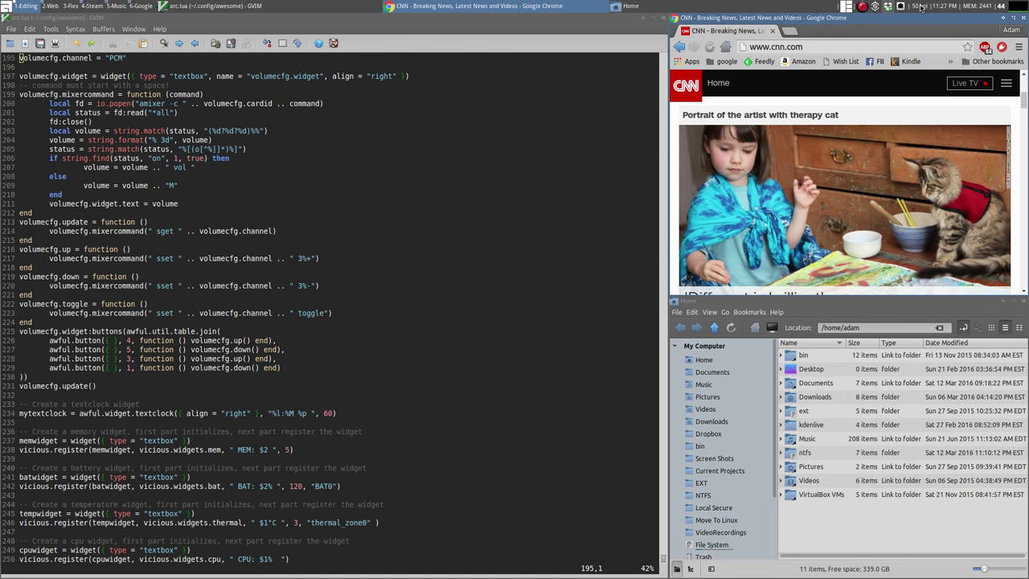
scroll(417, 164, up, 20)
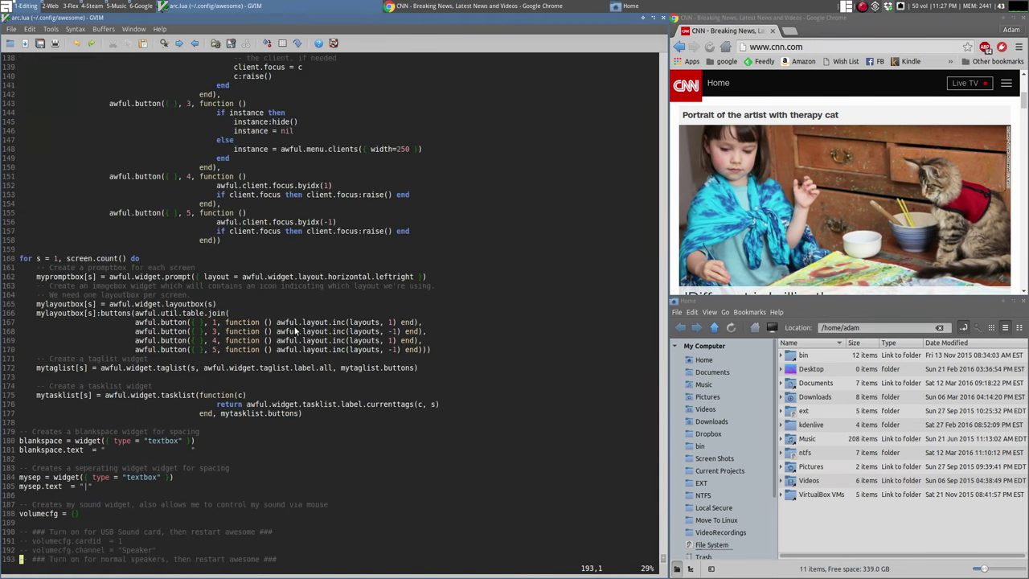
scroll(295, 330, up, 20)
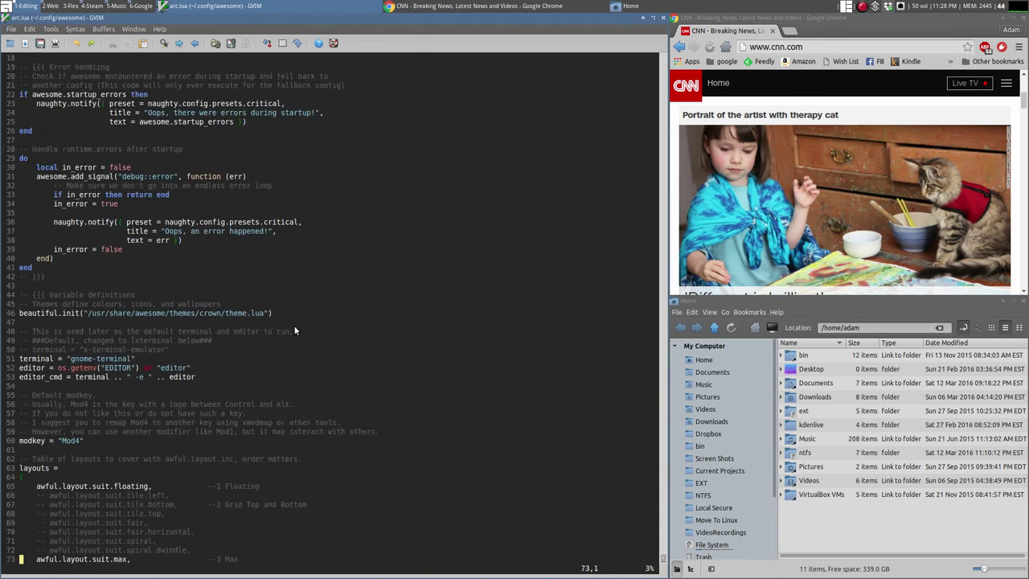
scroll(293, 325, up, 6)
click(76, 29)
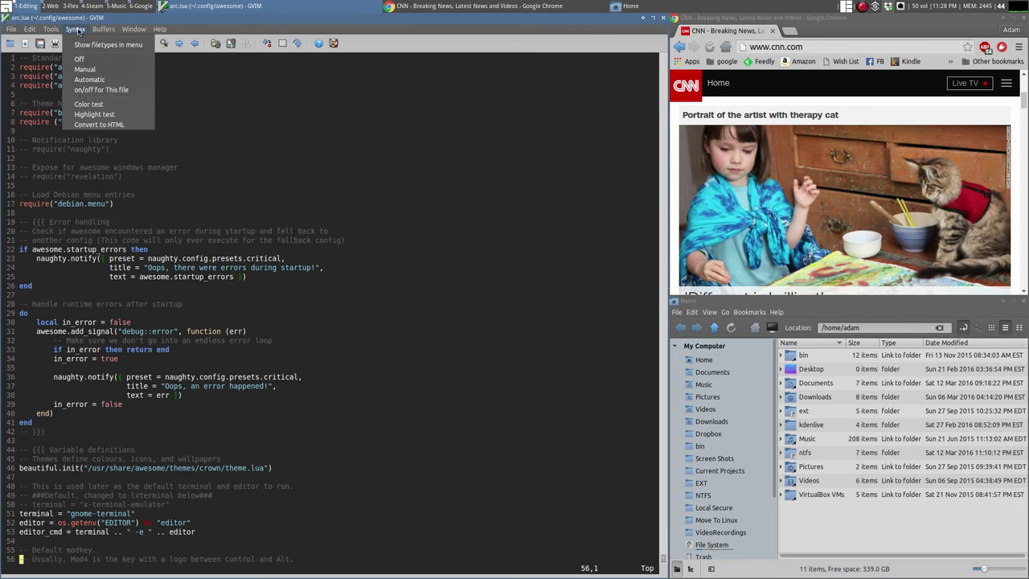
click(427, 203)
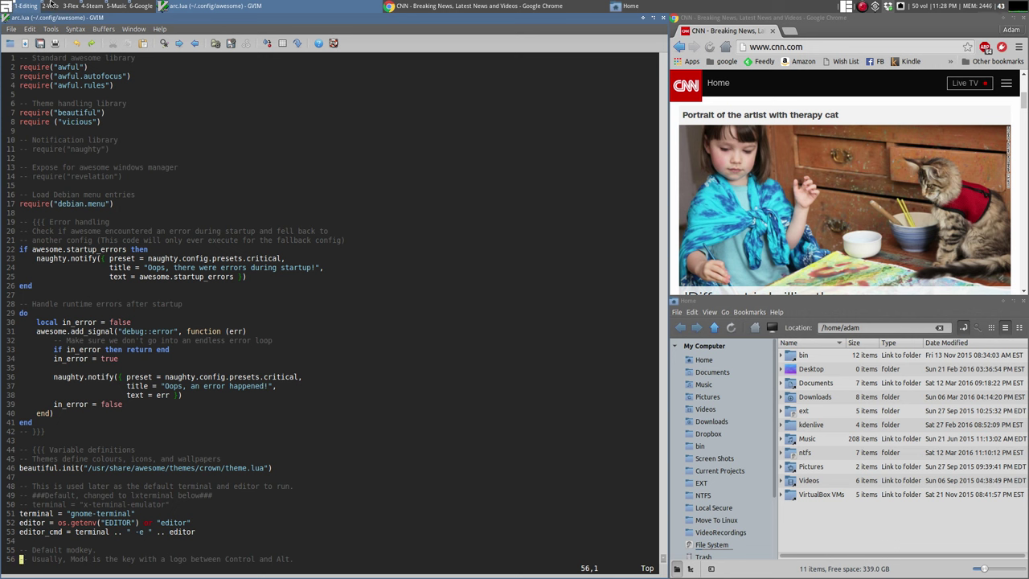
Step: Open a new terminal and display the manual page with "man awesome"
key(super+Return)
text(man a)
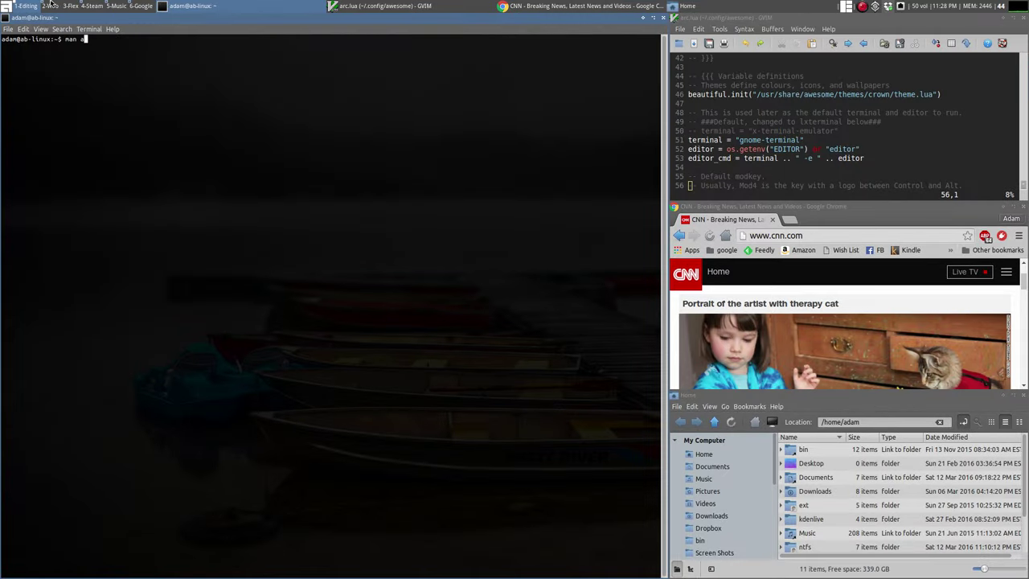
text(wesome)
key(Return)
Step: Open two extra terminals in the Editing tag and close them again
key(super+Return)
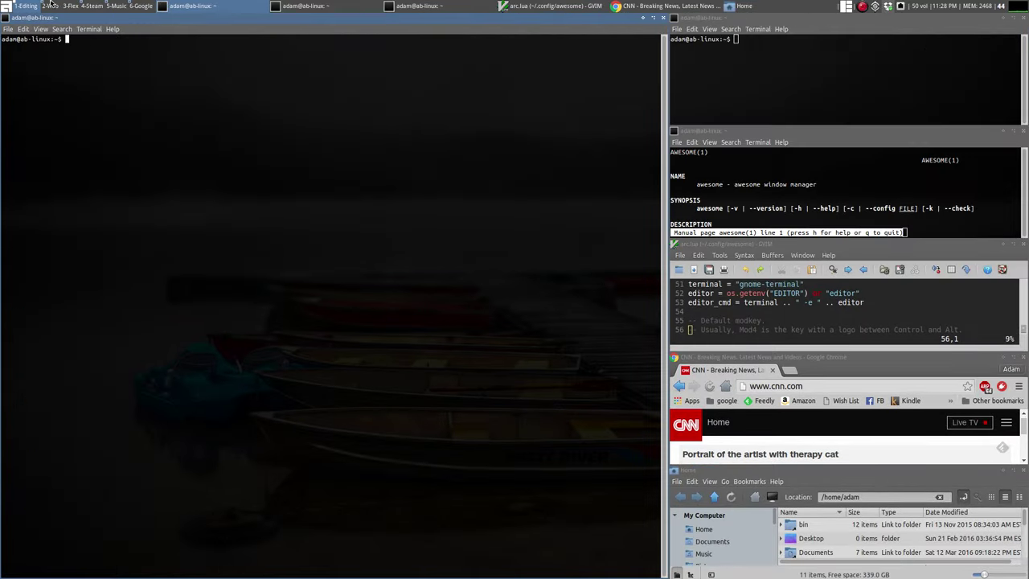
key(ctrl+d)
key(ctrl+d)
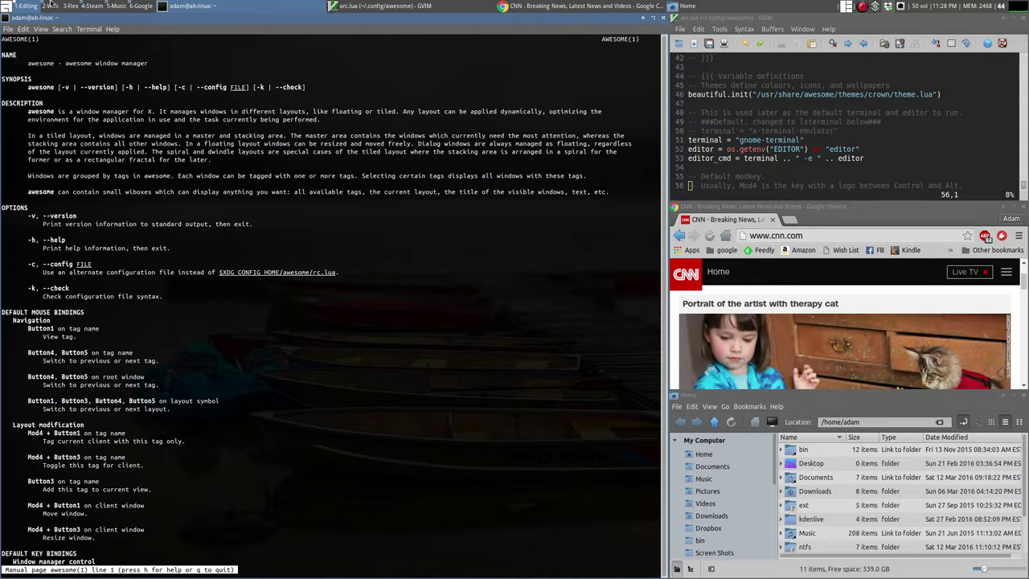
Step: Cycle focus through the tiled windows, swap the Chrome CNN window ahead of GVIM and bring Chrome into the master area
key(super+k)
key(super+k)
key(super+shift+j)
key(super+Return)
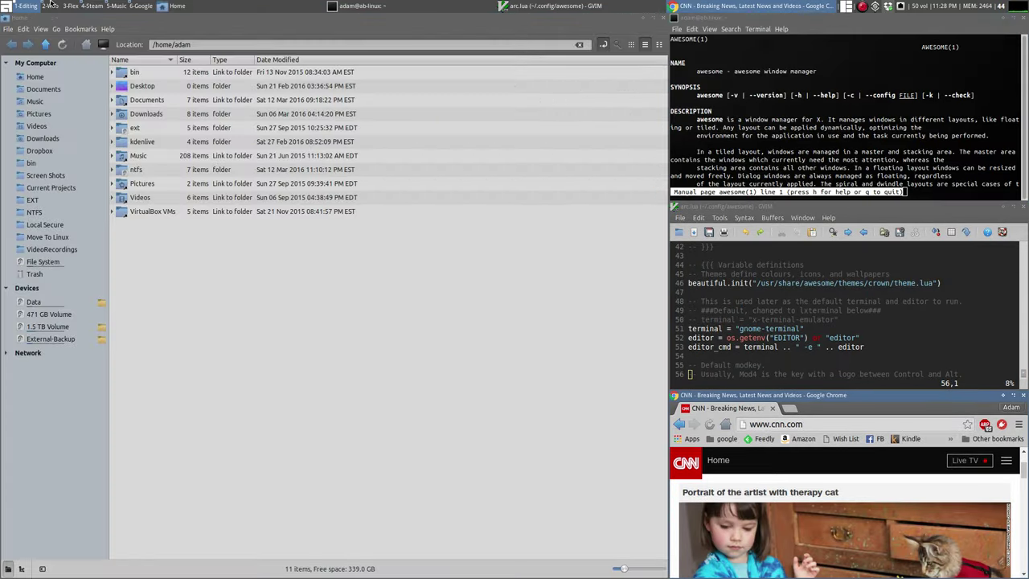
key(super+j)
key(super+shift+k)
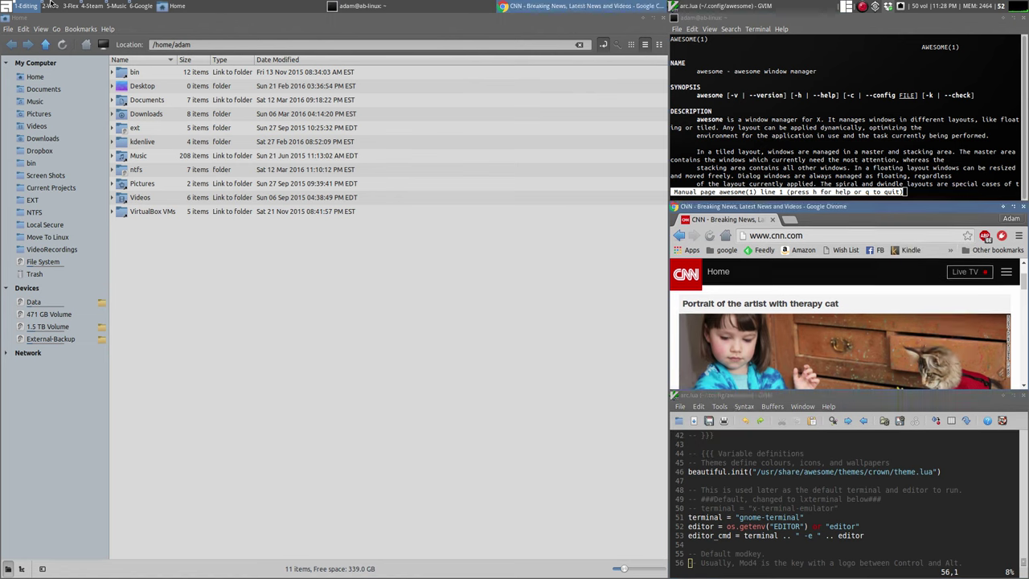
key(super+Return)
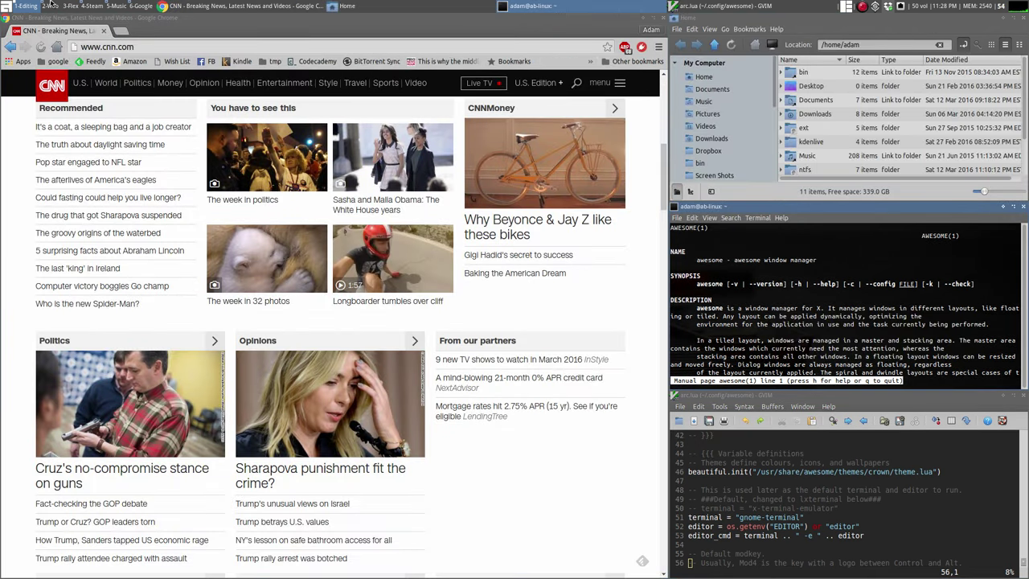
Step: Open a second Home file manager window and swap the Home windows ahead of Chrome in the tiled order
key(super+j)
key(super+Return)
text(u)
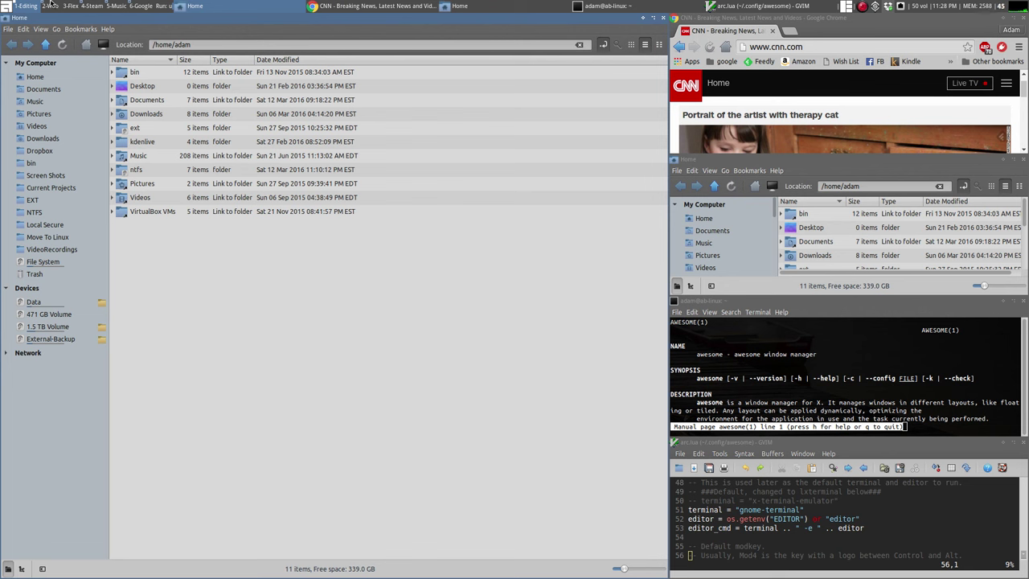
text(r)
key(Return)
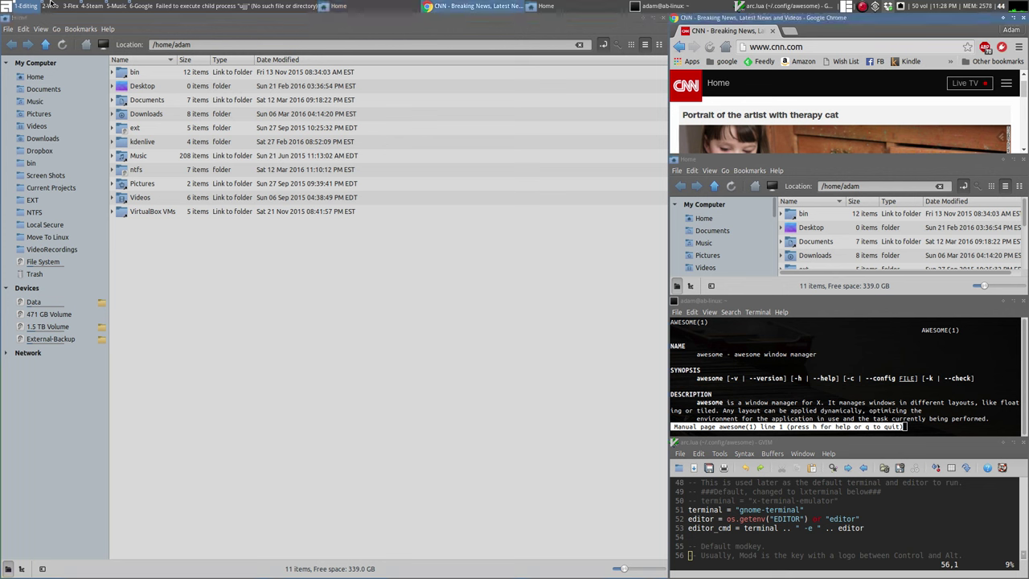
key(super+j)
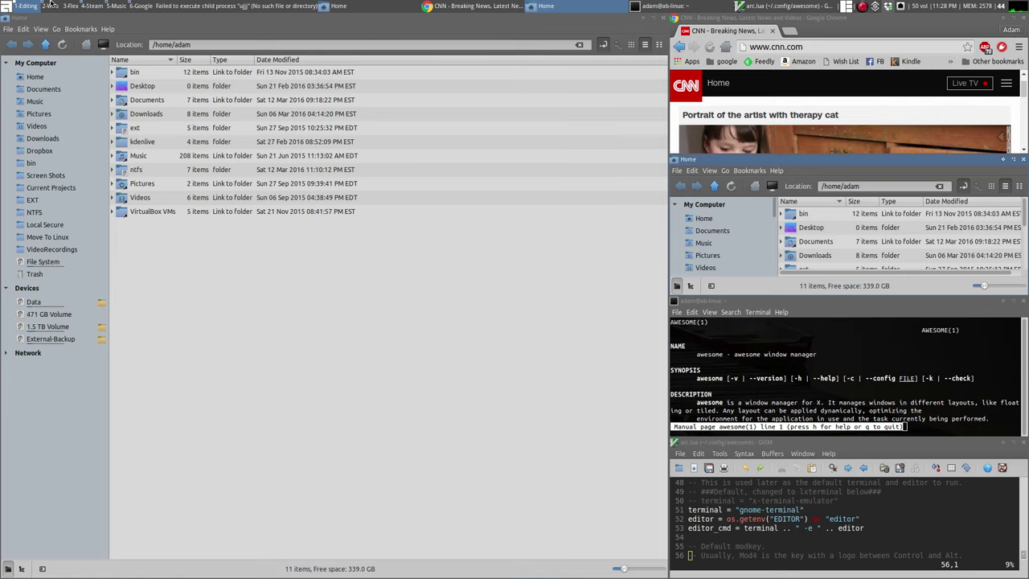
key(super+shift+k)
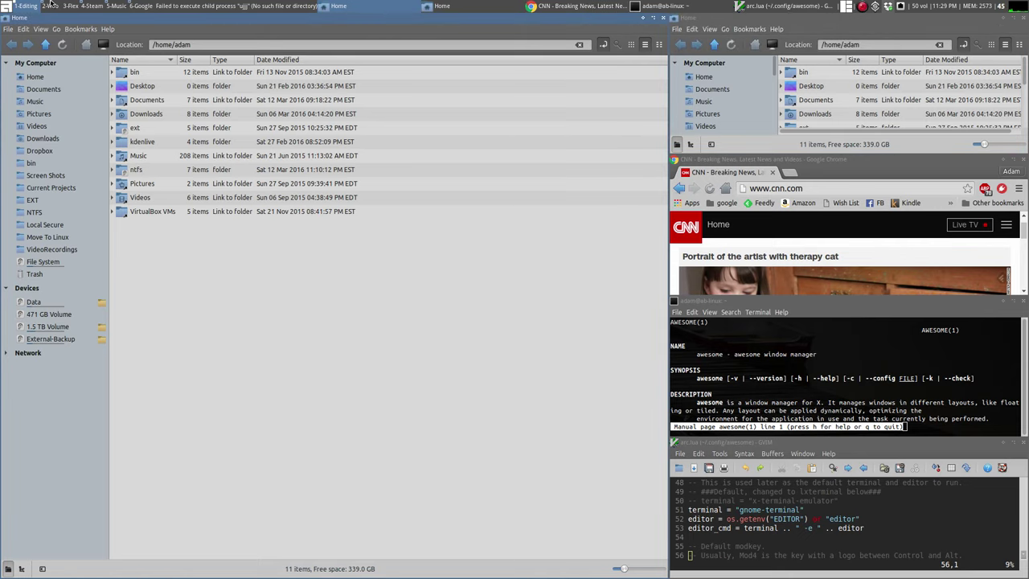
Step: Switch back and forth among the Editing, Web, Flex and Steam tags, ending on the Web tag
key(super+3)
key(super+4)
key(super+1)
key(super+2)
key(super+3)
key(super+4)
key(super+3)
key(super+2)
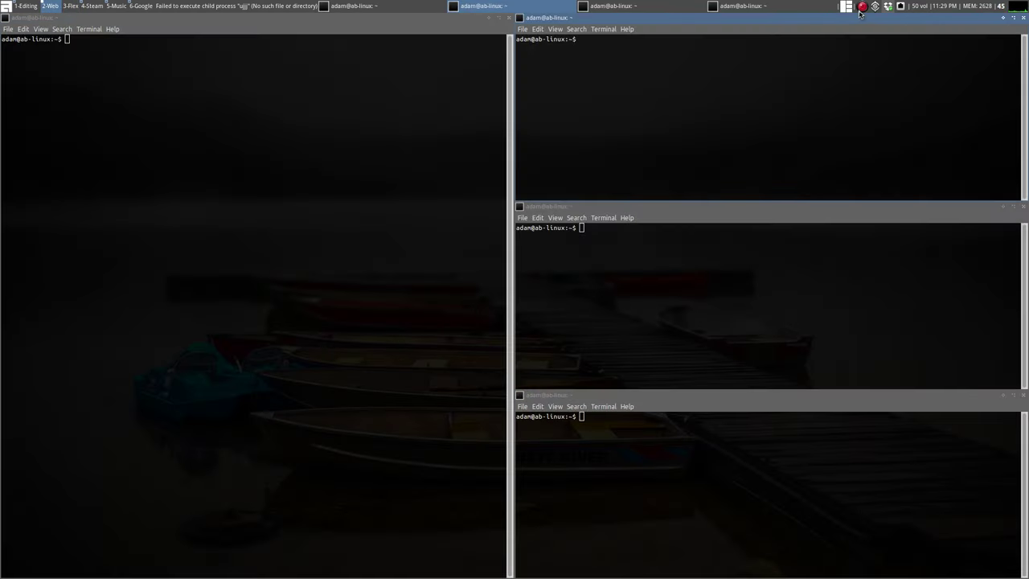
Step: Cycle the Web tag's four terminals through the available layouts and back to the tiled layout with three stacked terminals beside the master
click(846, 8)
click(846, 8)
click(846, 7)
click(847, 7)
click(847, 10)
click(846, 10)
click(850, 11)
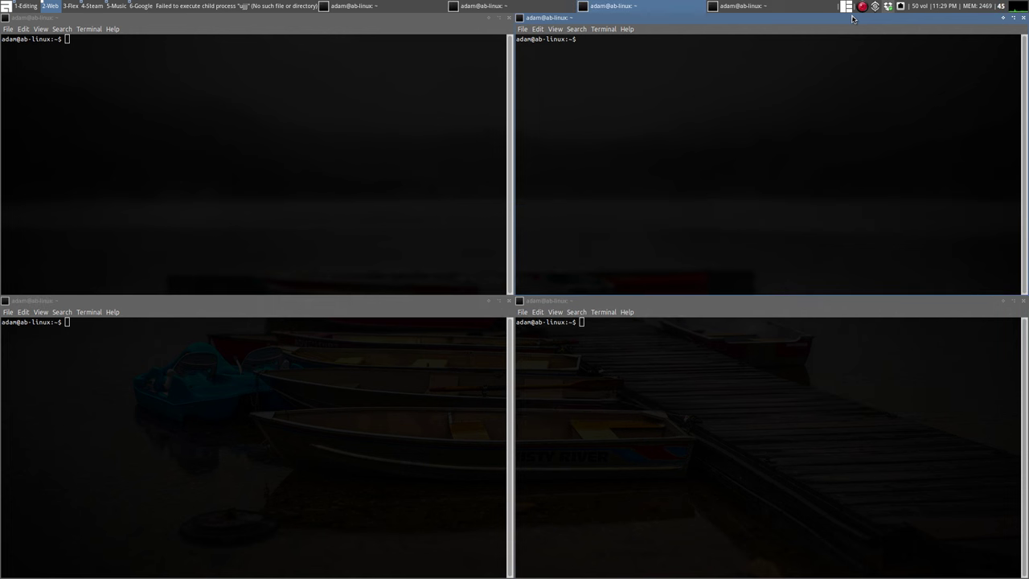
key(super+j)
key(super+j)
key(super+j)
click(853, 18)
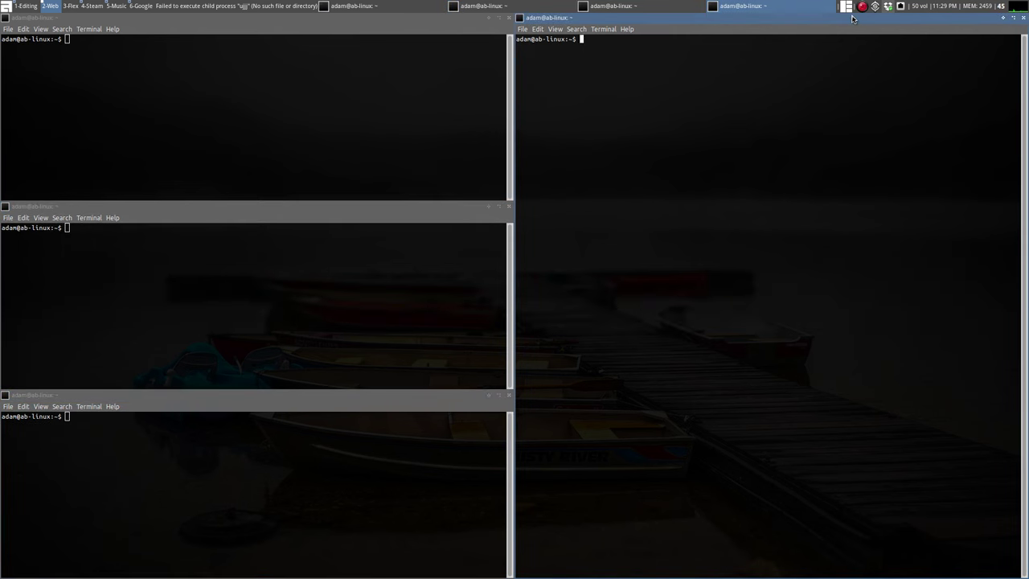
click(853, 17)
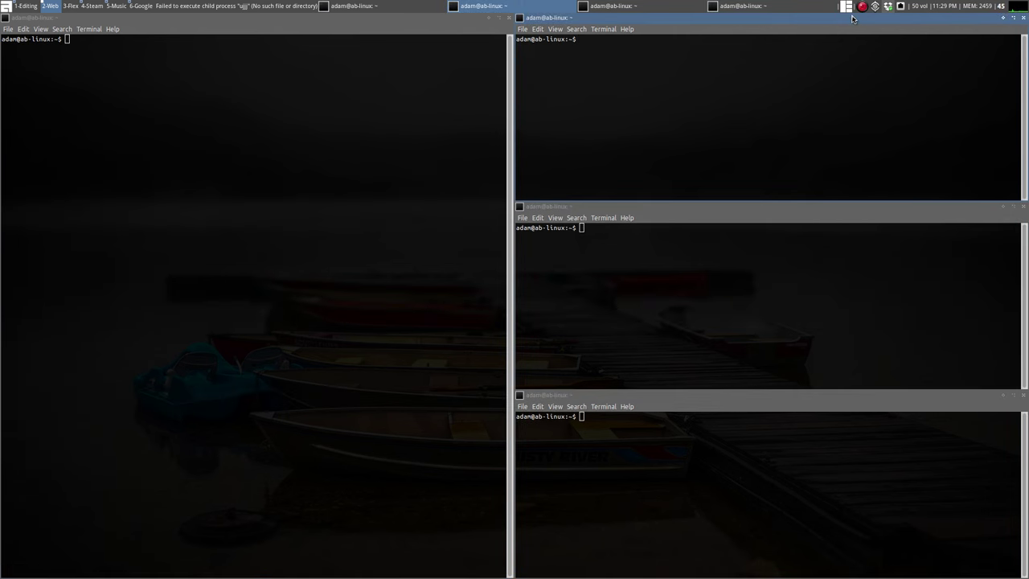
Step: Move focus down the Web tag's stacked terminals, then return to the Editing tag and cycle focus through its tiled windows
key(super+j)
key(super+j)
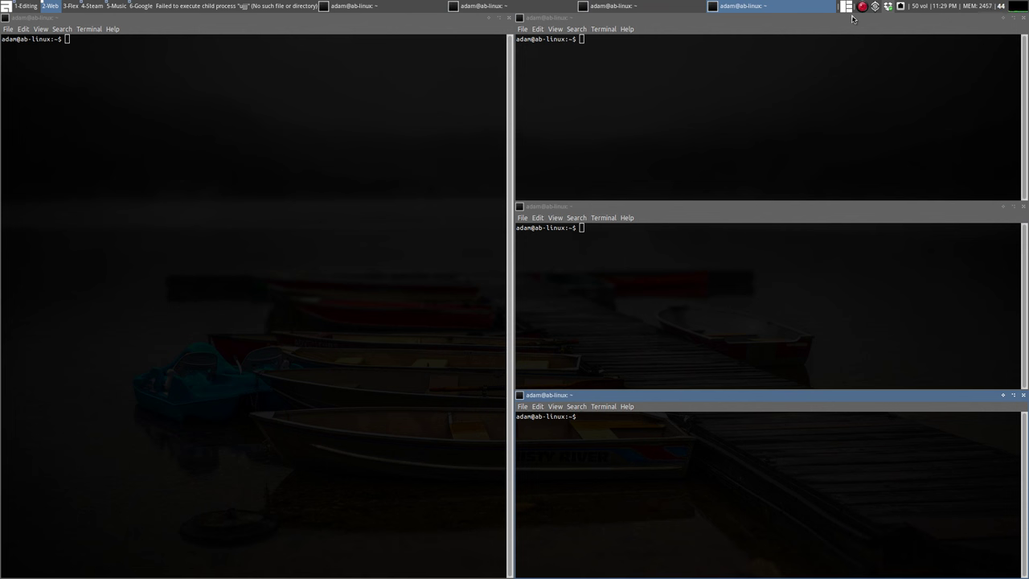
key(super+1)
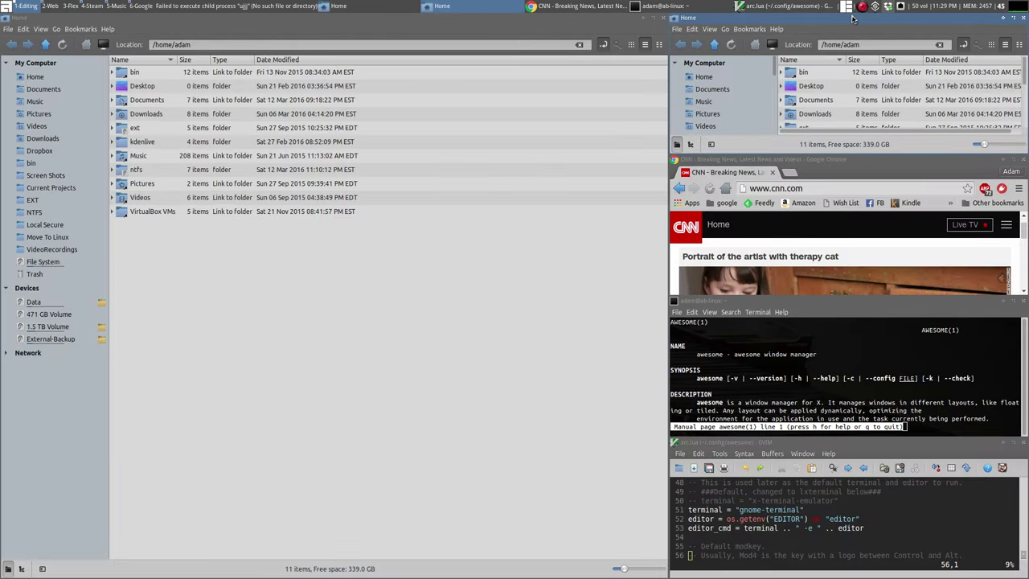
key(super+j)
key(super+j)
key(super+j)
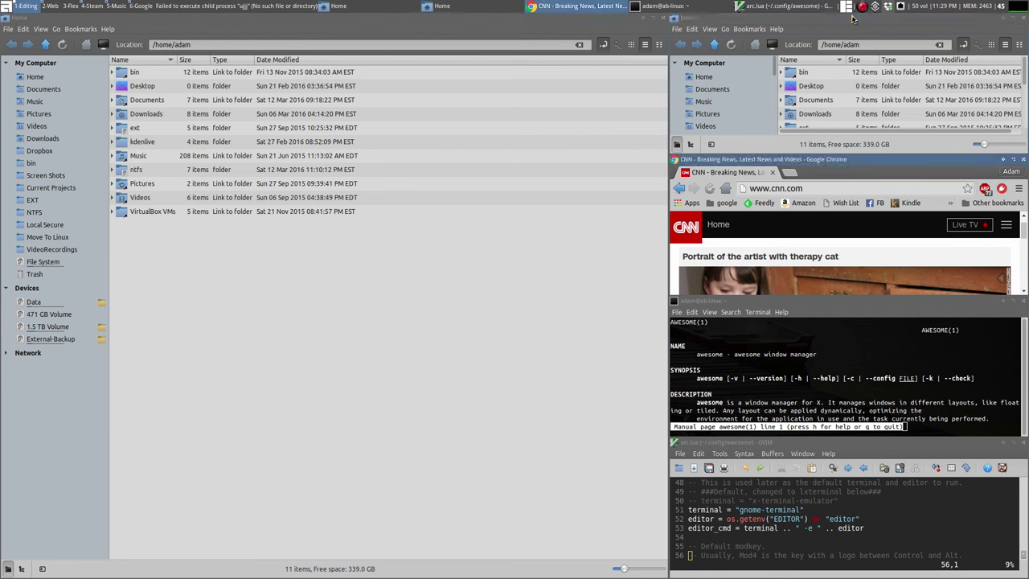
key(super+k)
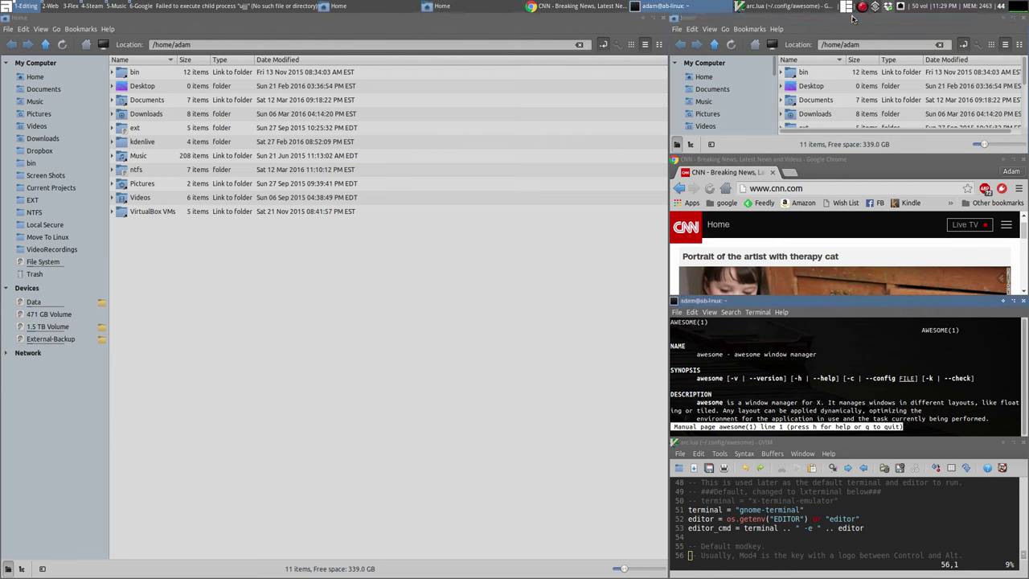
key(super+j)
key(super+j)
key(super+k)
key(super+k)
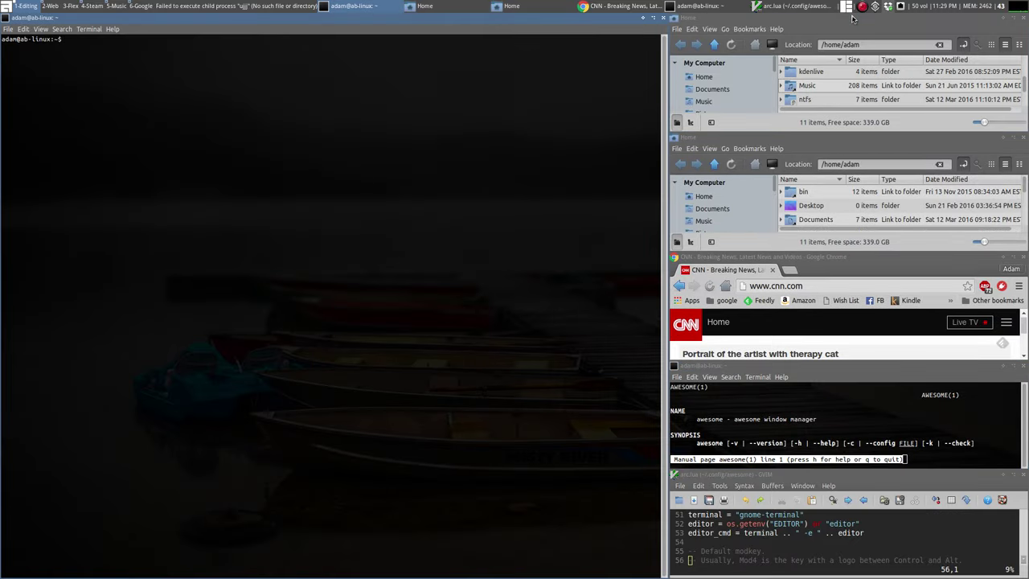
Step: Run "awesome --version" in a new terminal in the master area
text(awesome)
text( --versio)
text(n)
key(Return)
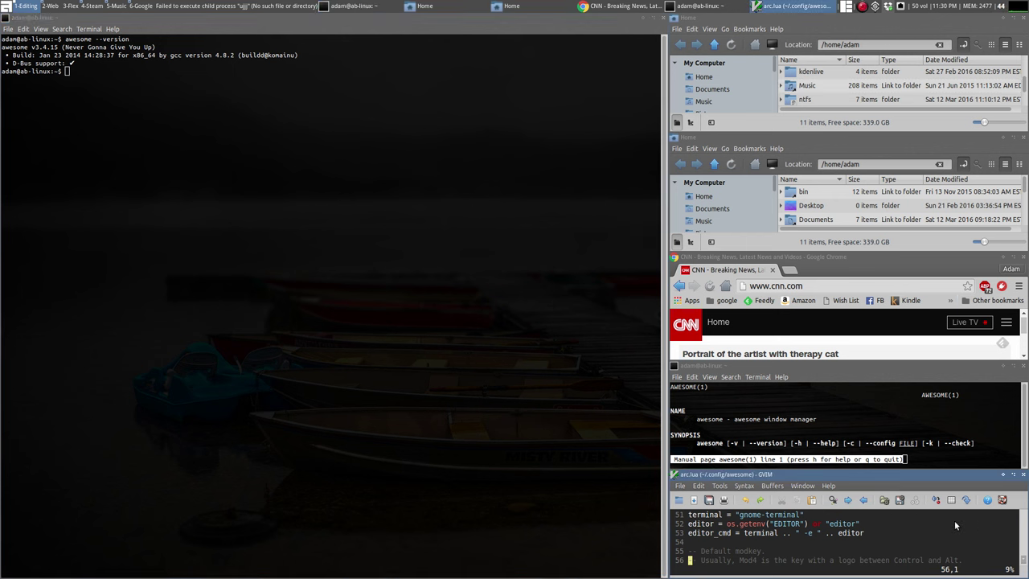
Step: Swap the arc.lua GVIM window into the master area and examine its variable definitions, layouts table and tags
drag(778, 478, 502, 438)
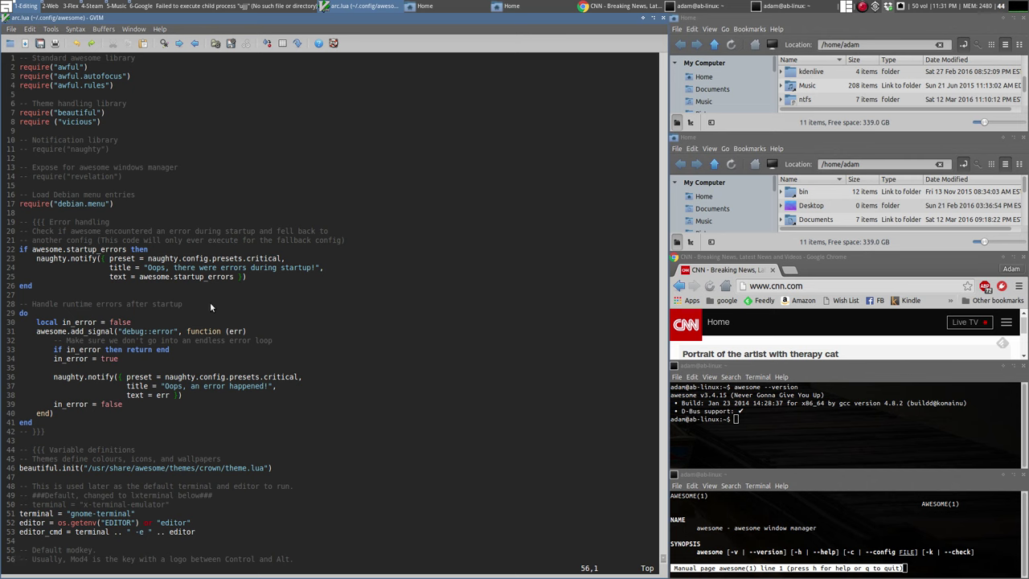
scroll(206, 303, down, 1)
scroll(203, 305, down, 2)
scroll(202, 307, up, 3)
scroll(202, 306, down, 12)
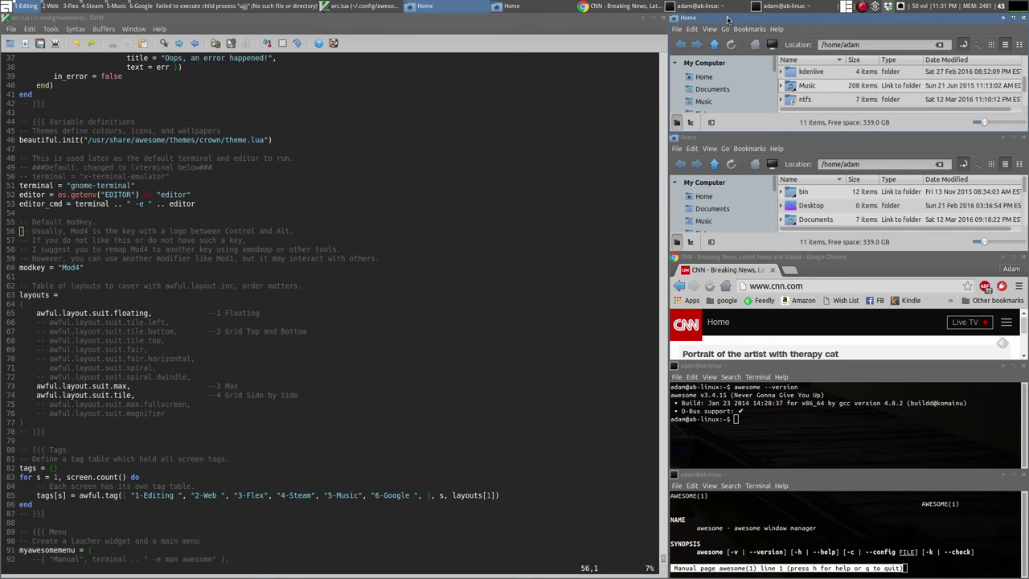
Step: Move the first stacked Home window into the master area, then narrow the master area and widen it partway back
key(super+ctrl+Return)
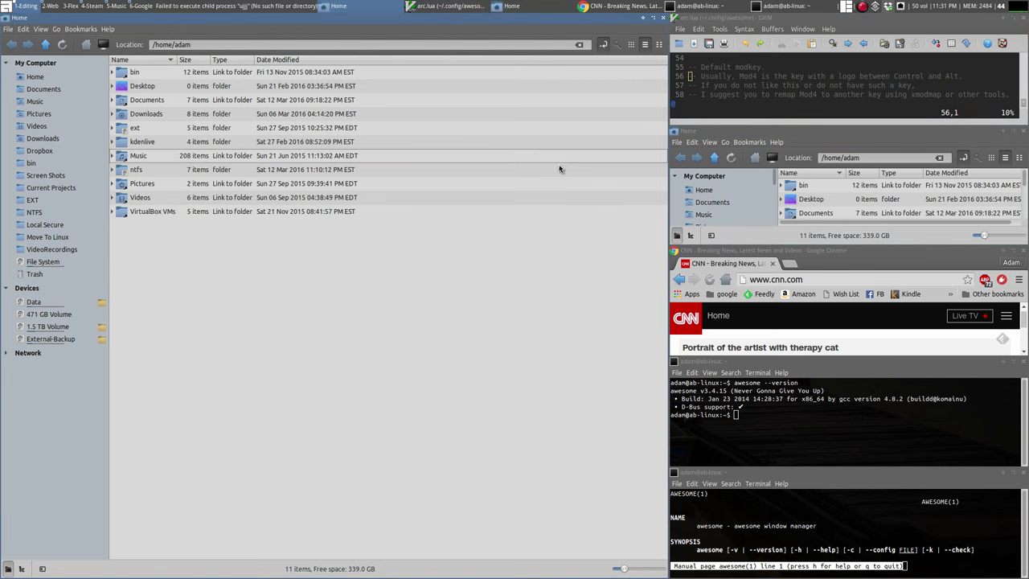
key(super+h)
key(super+h)
key(super+h)
key(super+h)
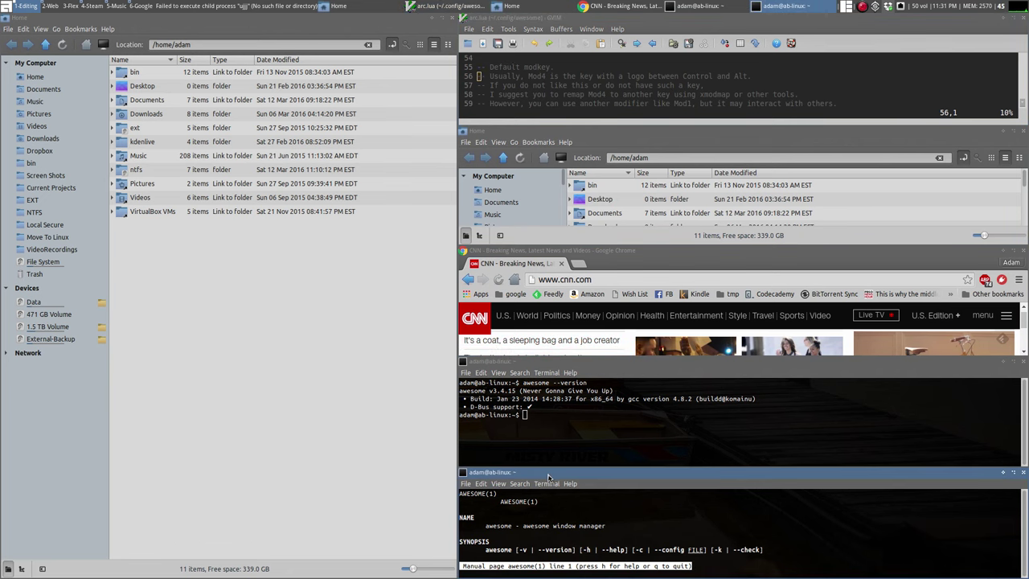
key(super+l)
key(super+l)
key(super+l)
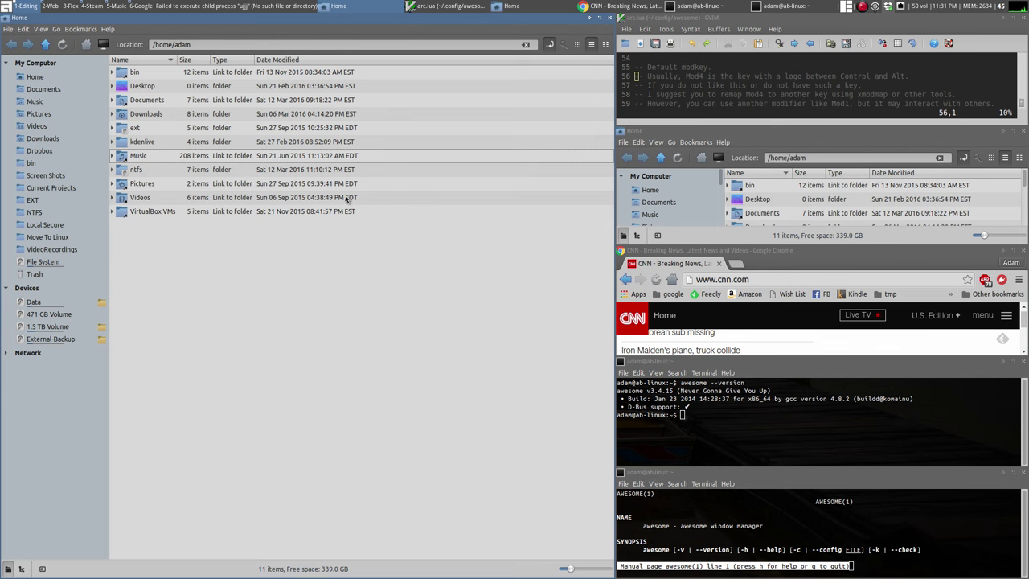
Step: Swap the Chrome CNN window into the master area, then replace it there with the awesome manual page terminal
key(super+ctrl+Return)
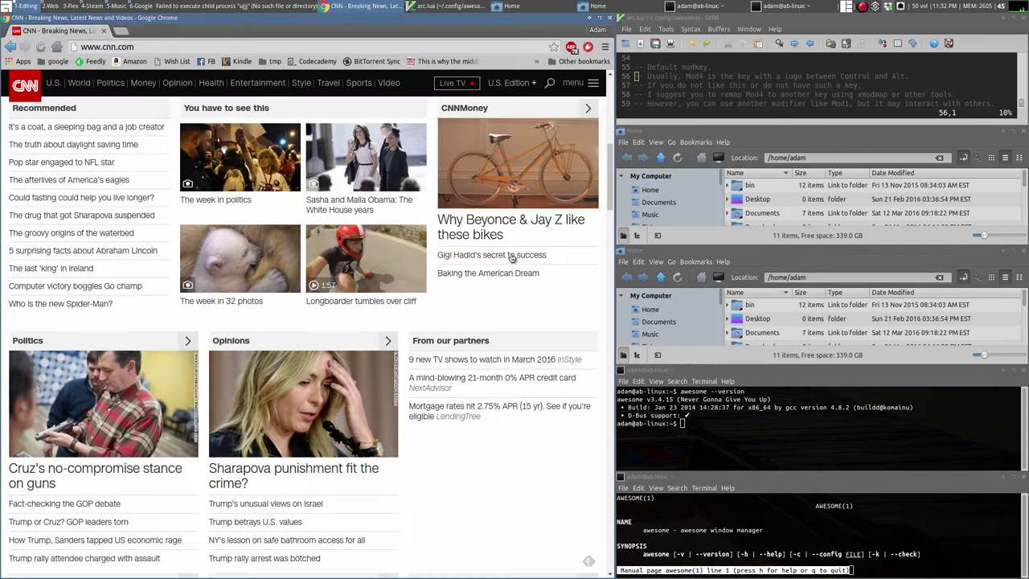
scroll(277, 238, down, 2)
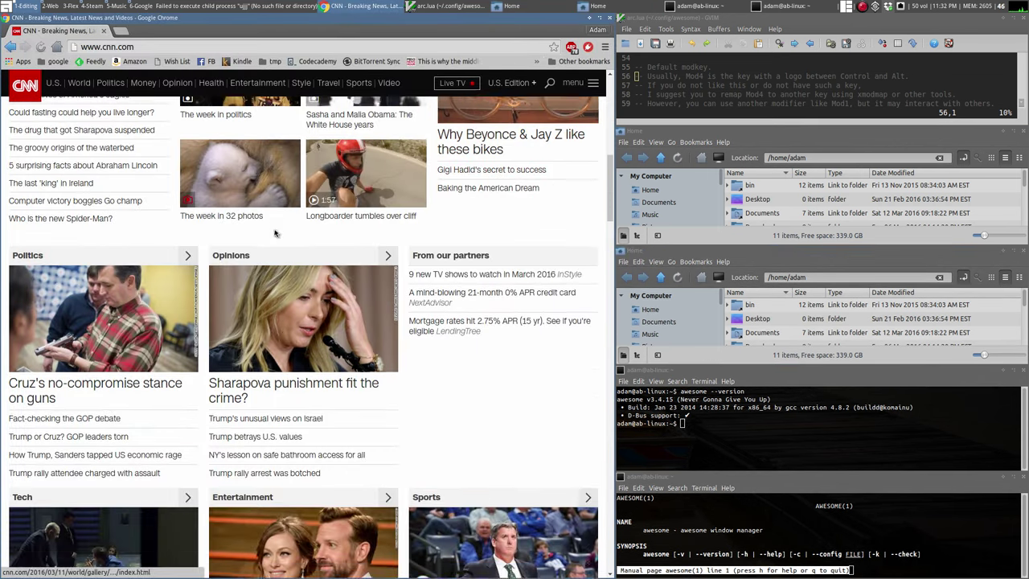
scroll(289, 264, up, 1)
key(super+ctrl+Return)
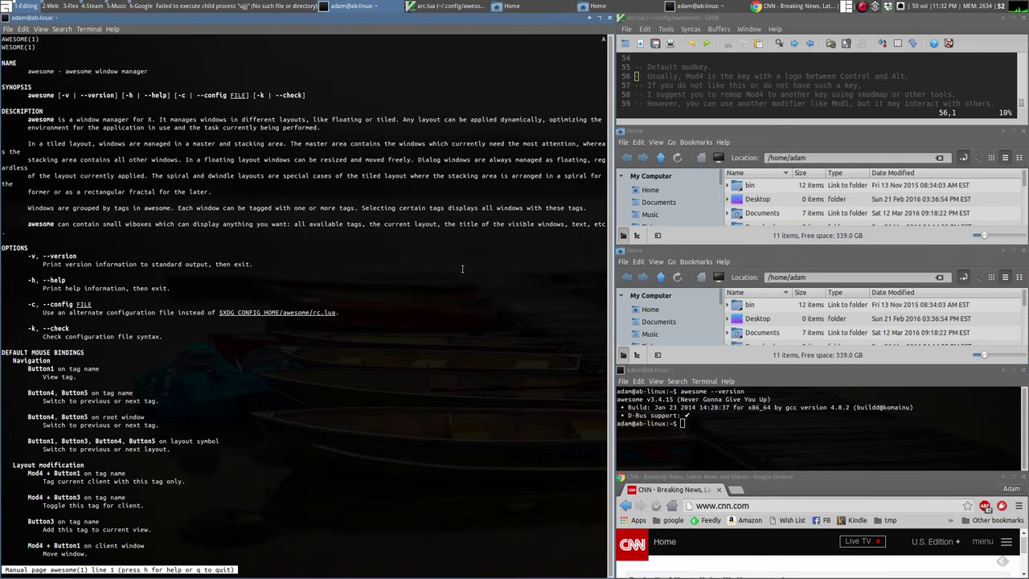
Step: Widen the master area to about three-quarters of the screen and swap first a Home window, then Chrome, into it
drag(595, 218, 884, 249)
drag(892, 137, 627, 136)
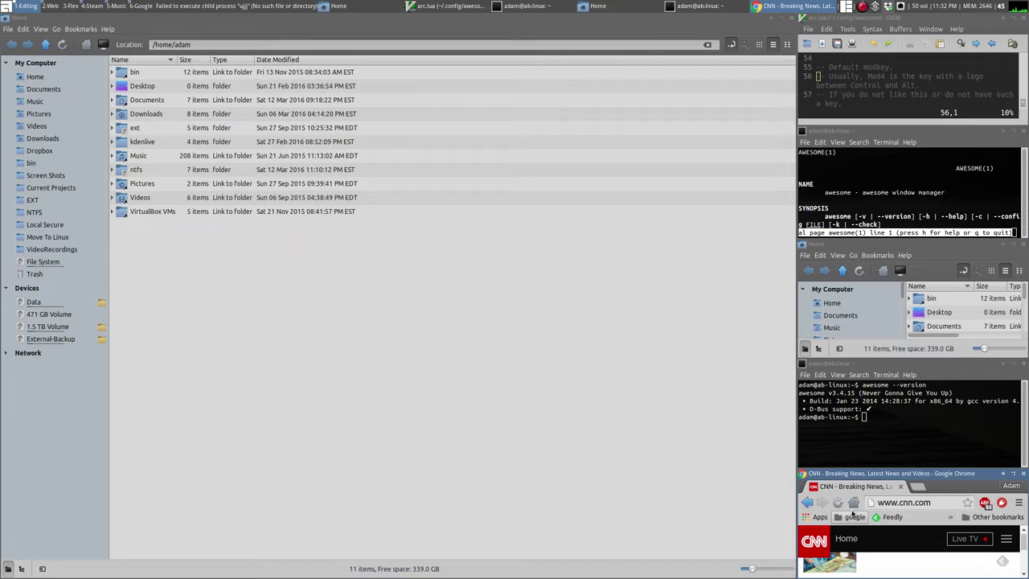
drag(852, 519, 308, 514)
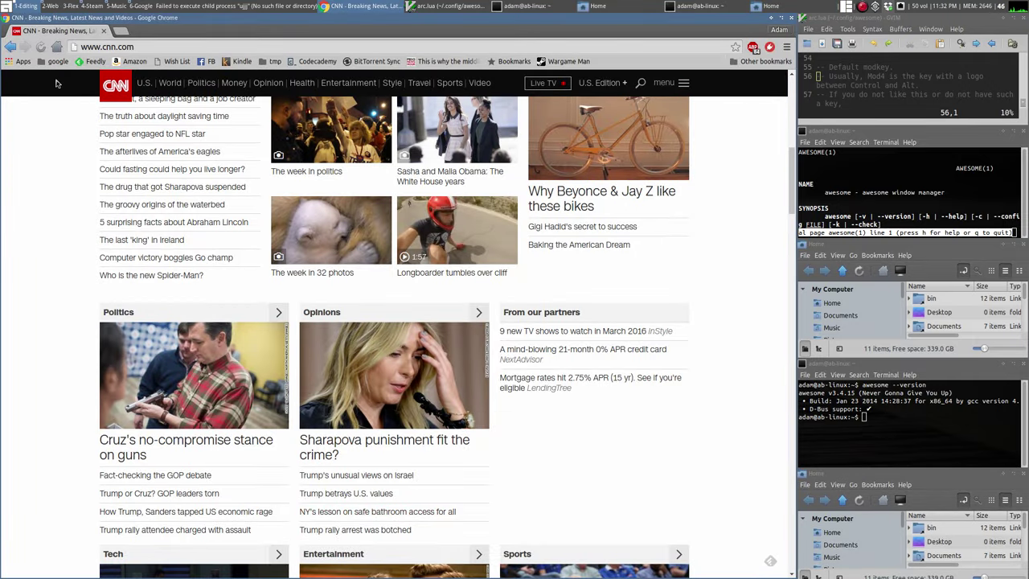
Step: Close all the stacked windows, leaving only the CNN Chrome window on the 1-Editing tag
click(1024, 18)
click(1024, 18)
click(997, 109)
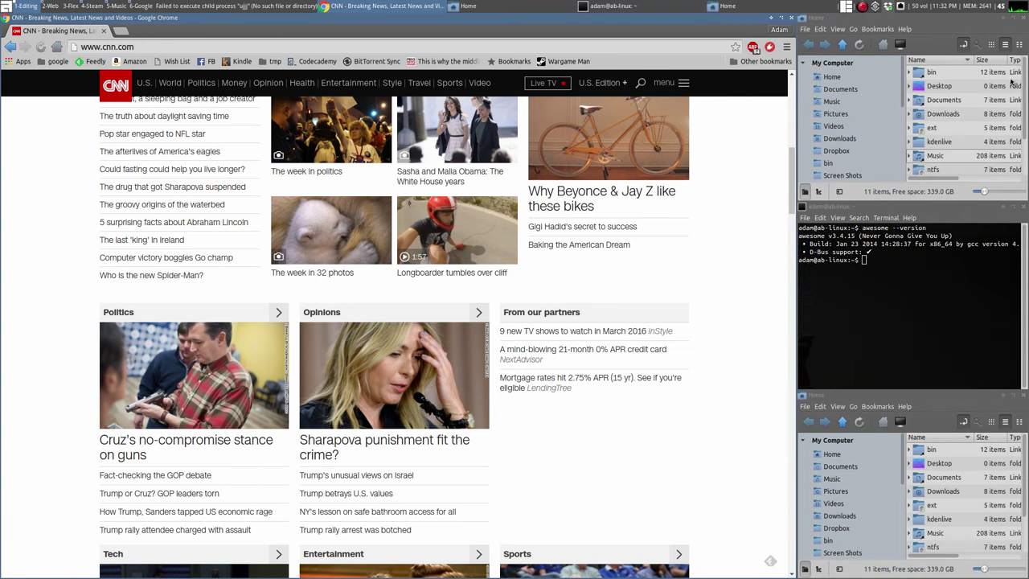
click(1024, 18)
click(1024, 17)
click(1024, 17)
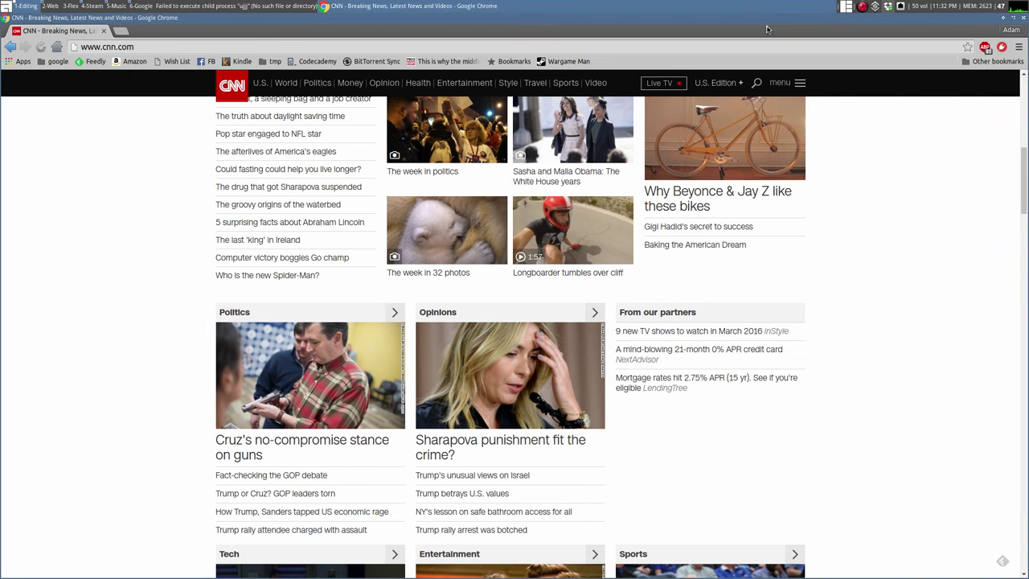
Step: Display the 2-Web terminals together with 1-Editing, swap a terminal and Chrome through the master area, and return to 1-Editing alone
scroll(51, 7, up, 1)
scroll(52, 6, down, 1)
right_click(50, 6)
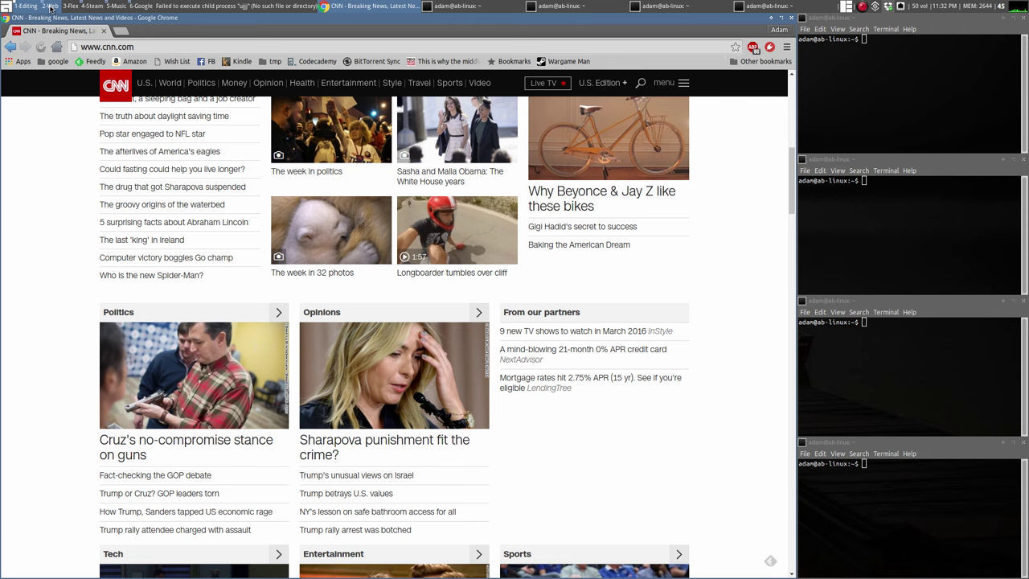
drag(603, 84, 600, 103)
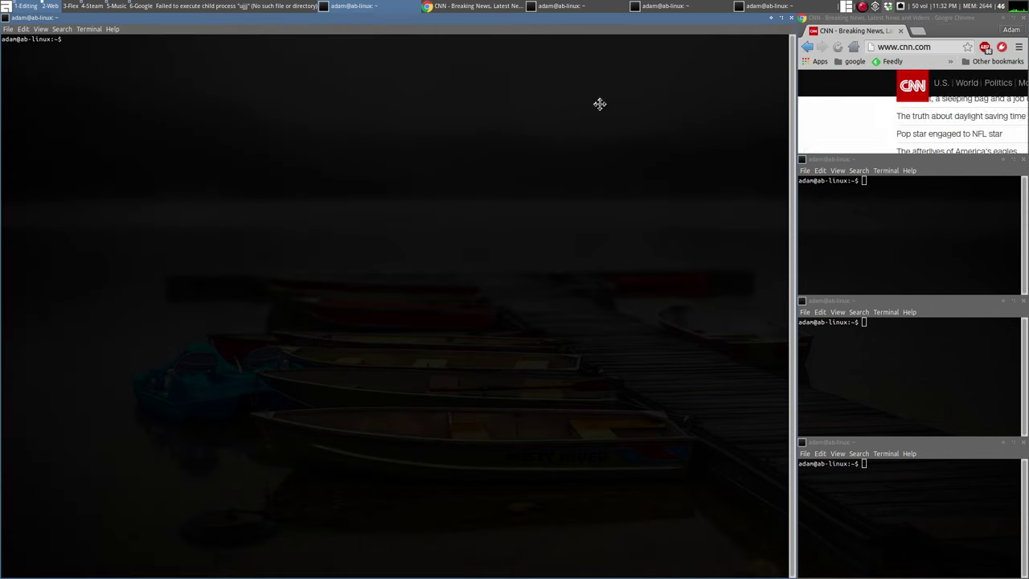
drag(850, 20, 156, 23)
right_click(48, 5)
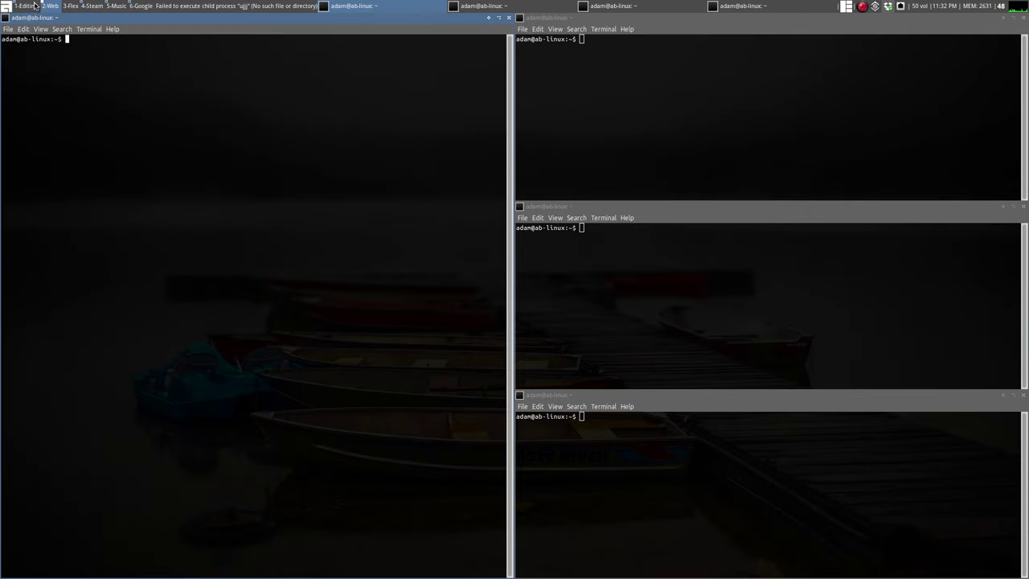
click(47, 6)
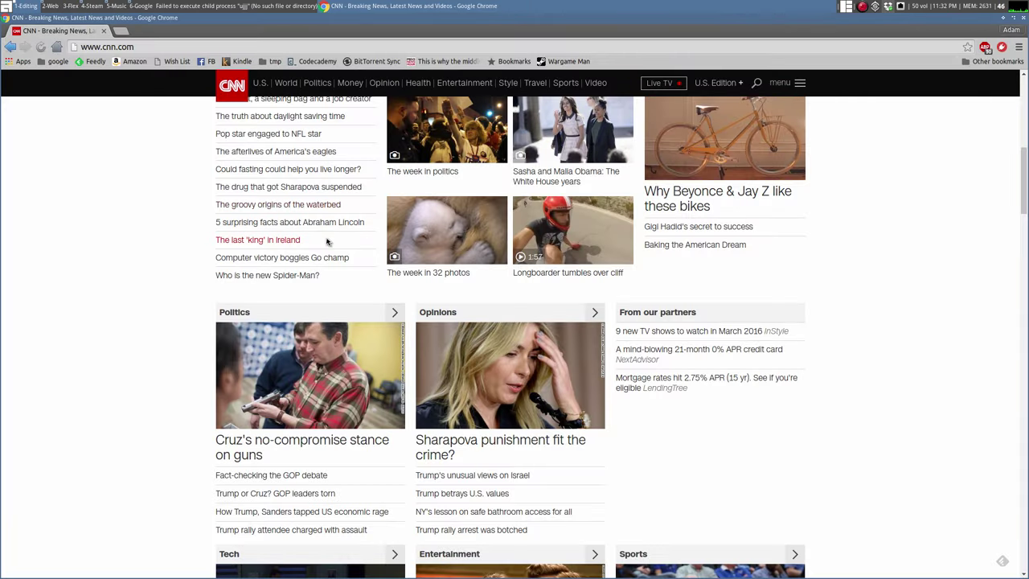
Step: Try the floating layout with a smaller Chrome window, switch 1-Editing to the maximized layout, and compare it with the tiled 2-Web tag
click(845, 6)
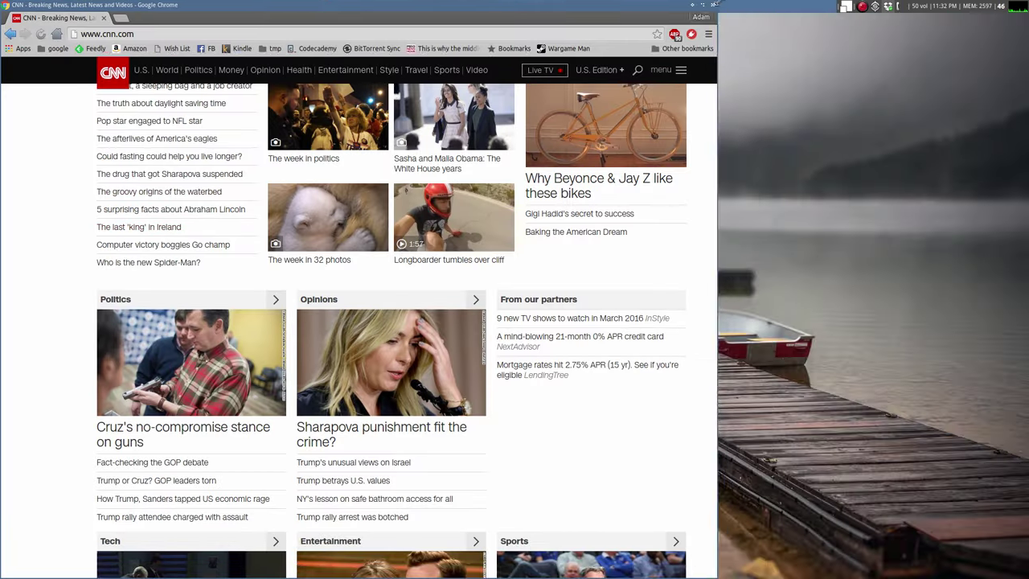
drag(574, 144, 740, 348)
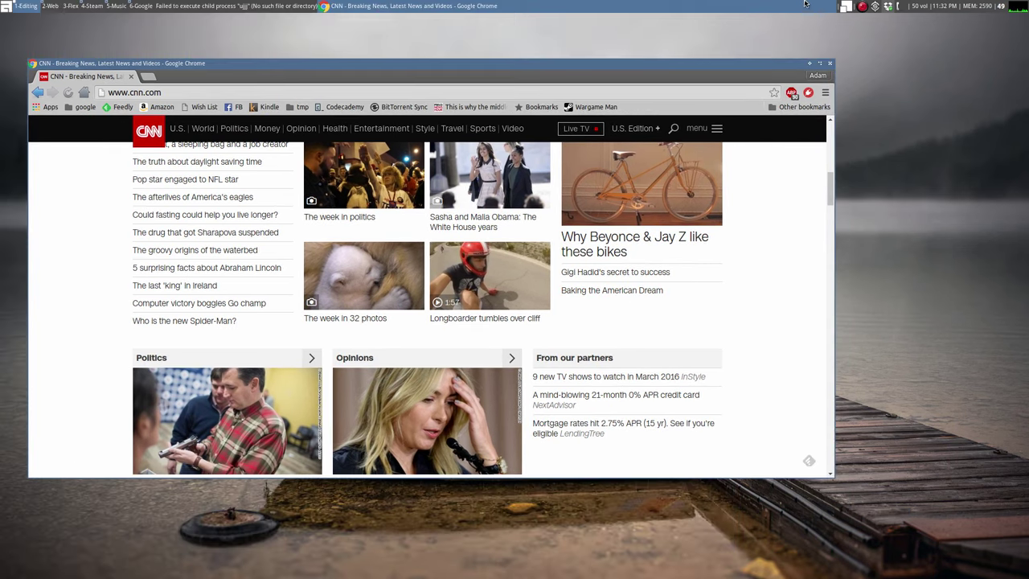
click(848, 7)
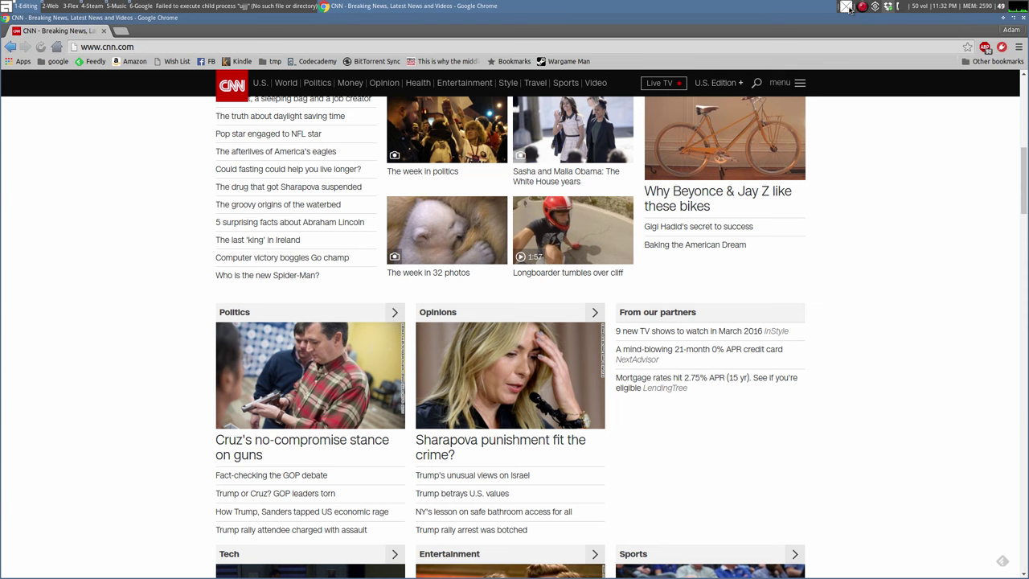
right_click(55, 6)
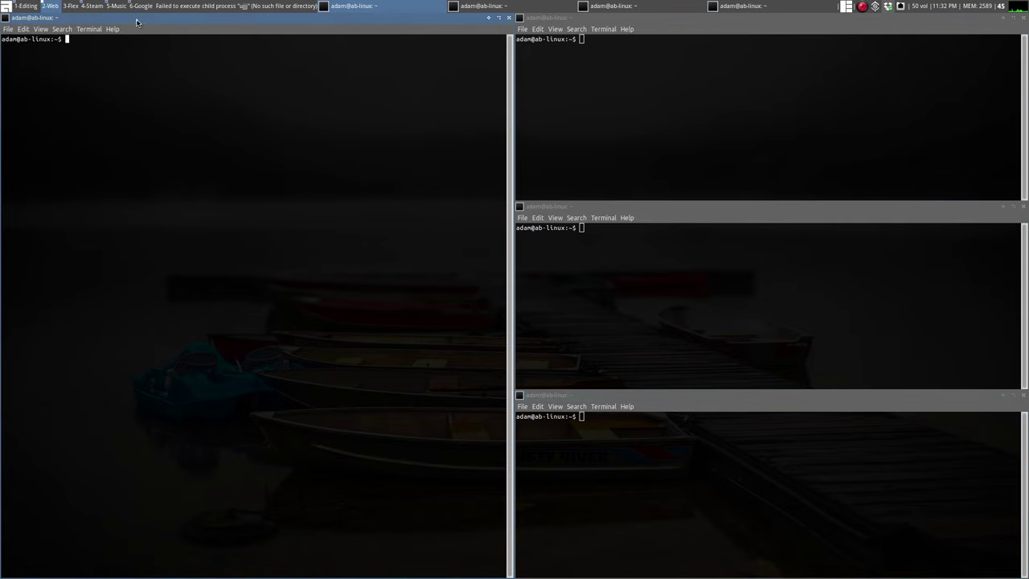
click(21, 7)
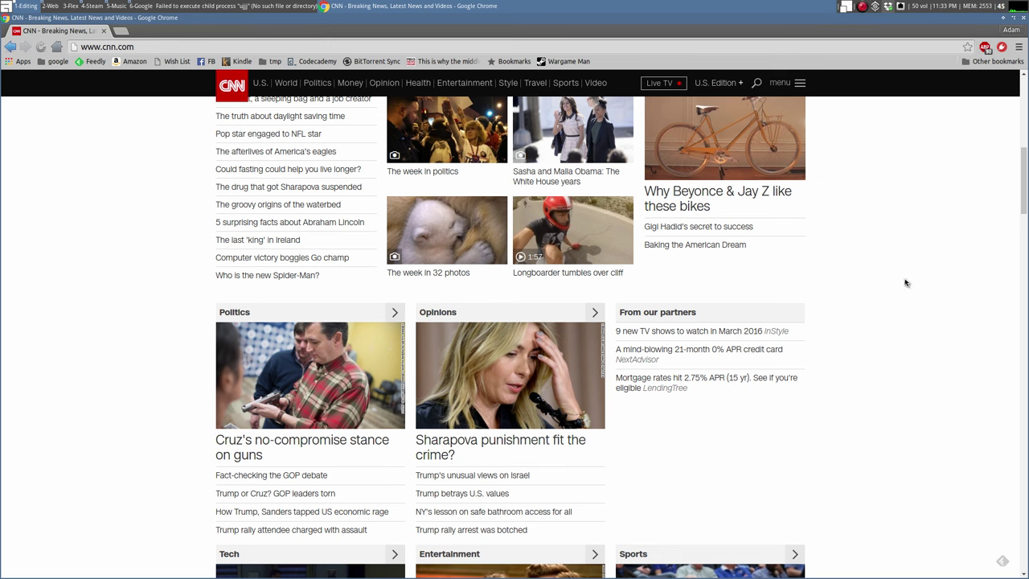
Step: Float a smaller Chrome window, open a terminal and a Home file manager beside it, and reshape the file manager window
key(super+m)
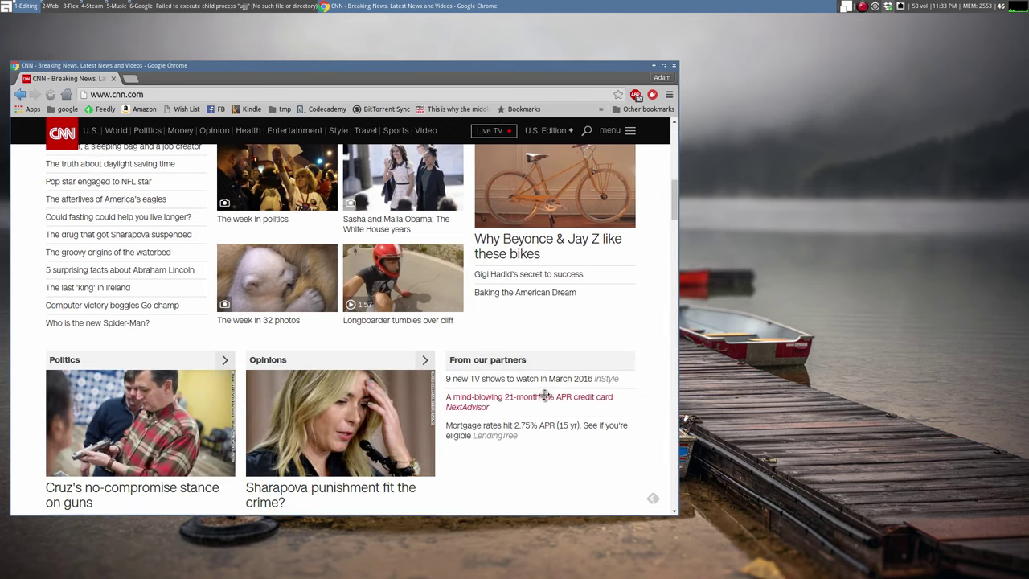
key(ctrl+alt+t)
key(super+e)
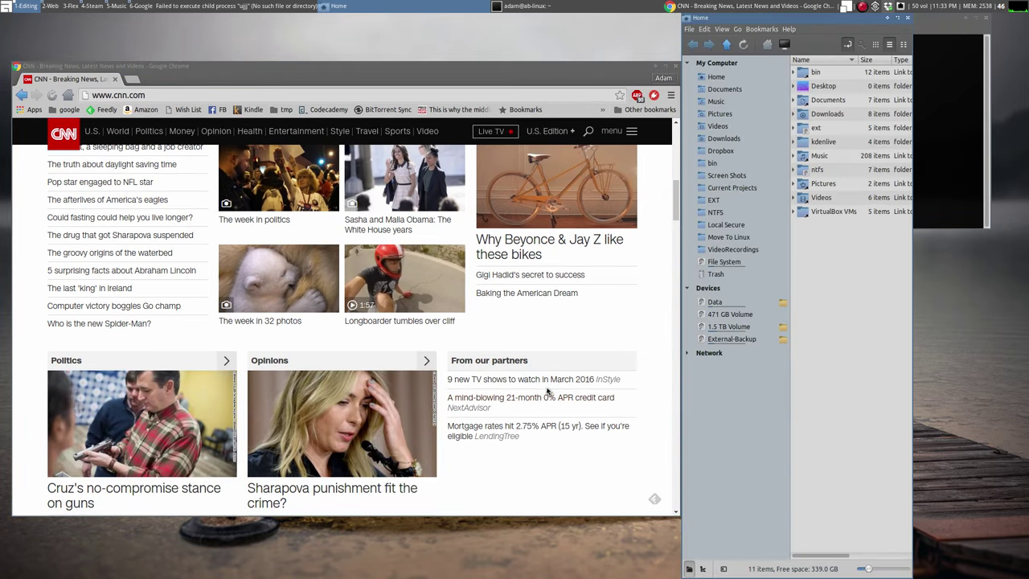
drag(682, 574, 854, 488)
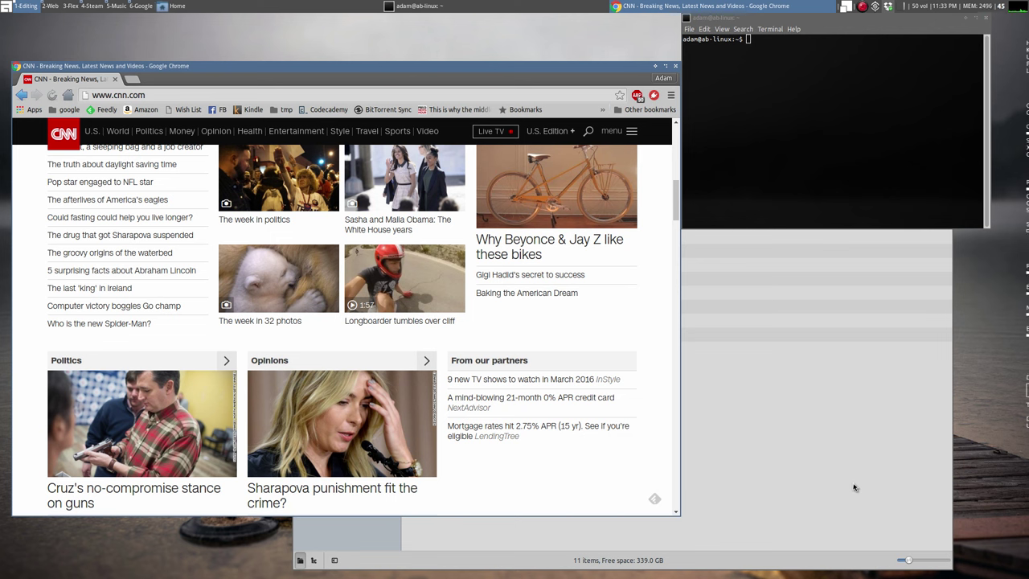
Step: Run killall conky from the run prompt
key(super+r)
text(killall con)
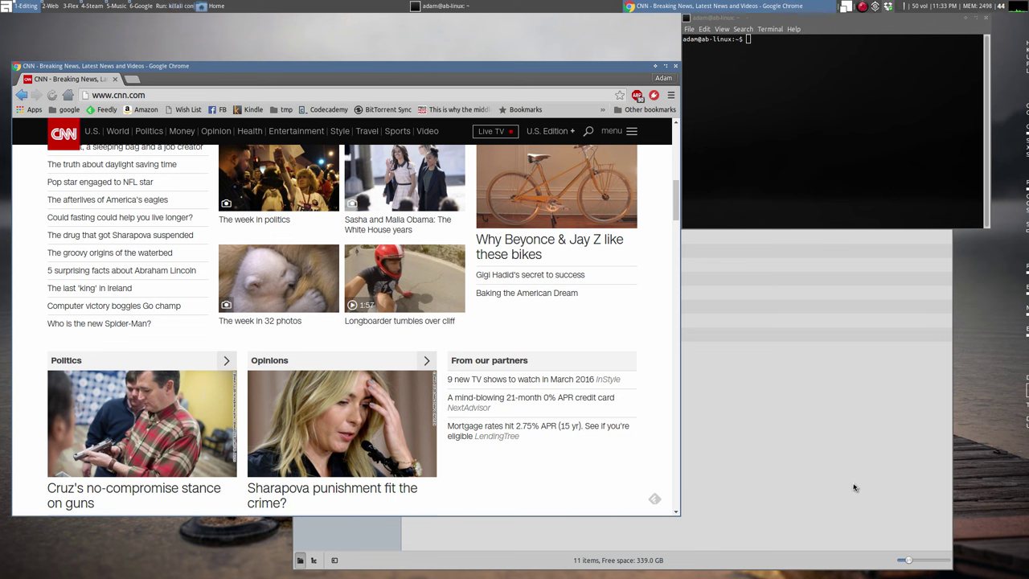
text(ky)
key(Return)
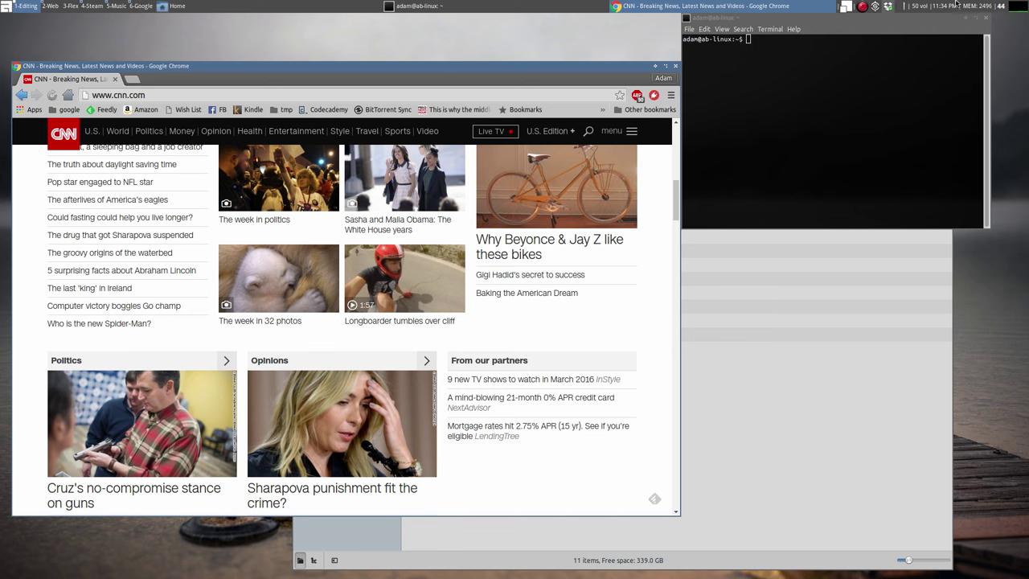
Step: Cycle 1-Editing through the maximized layout to the tiled layout and narrow the master area to just over half the screen
click(884, 7)
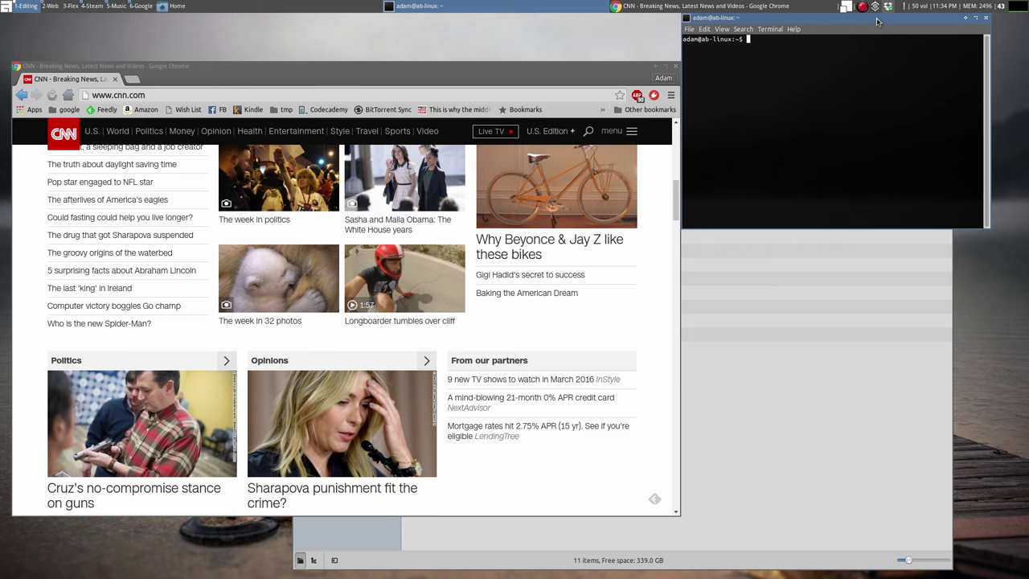
key(super+Up)
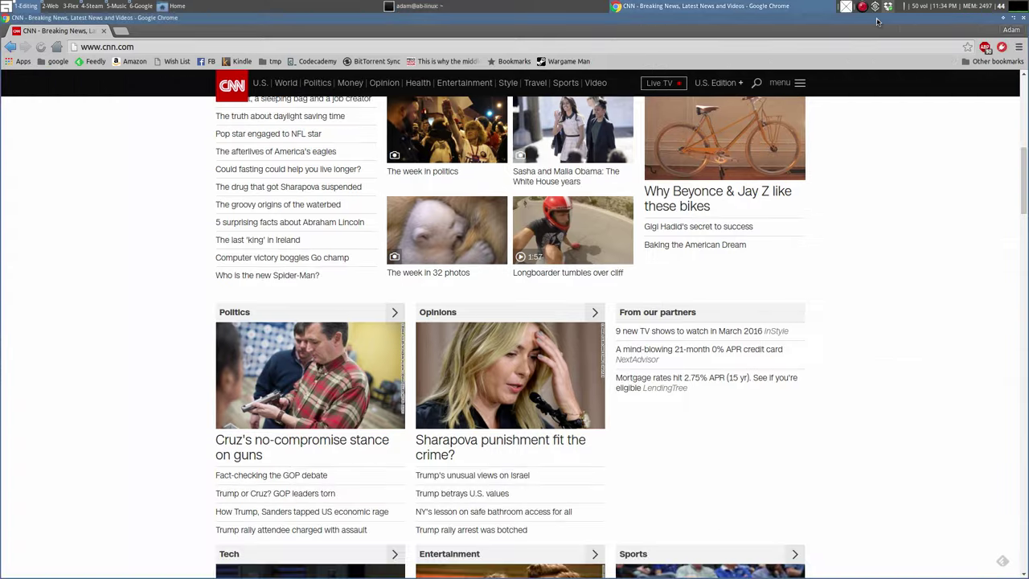
key(super+Down)
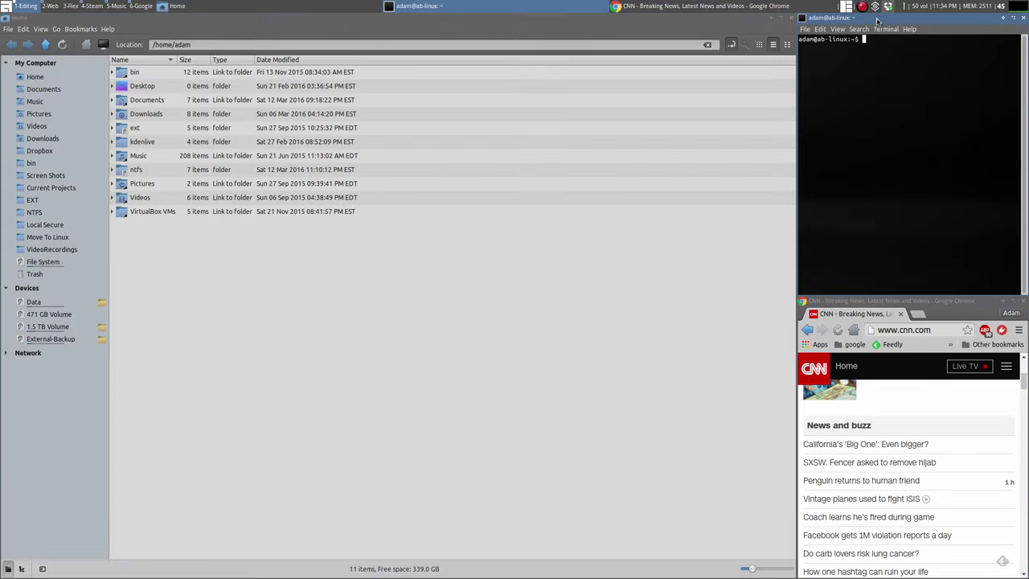
drag(795, 246, 554, 281)
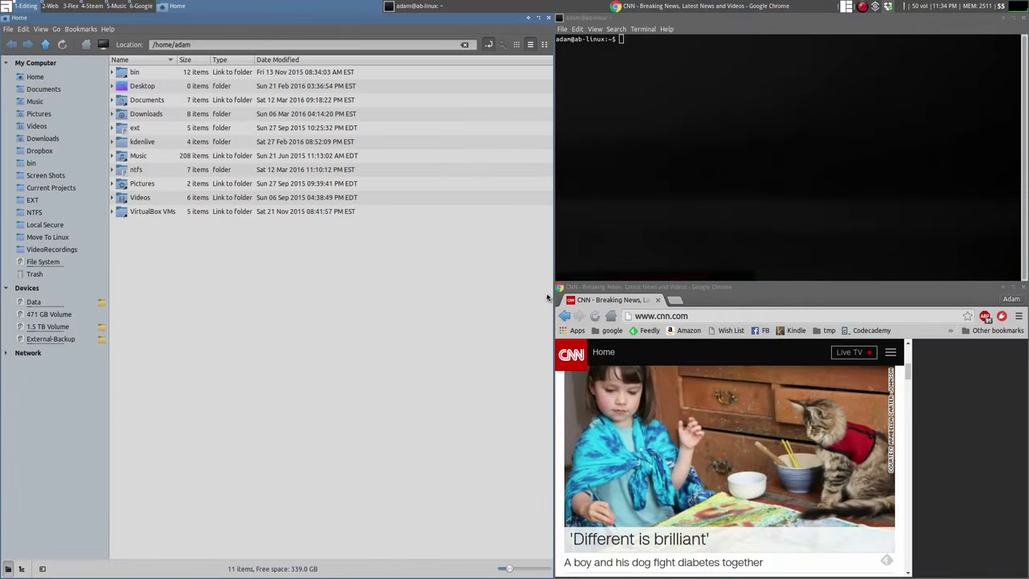
Step: Swap the Chrome window into the master area and start vim in the stacked terminal
click(652, 288)
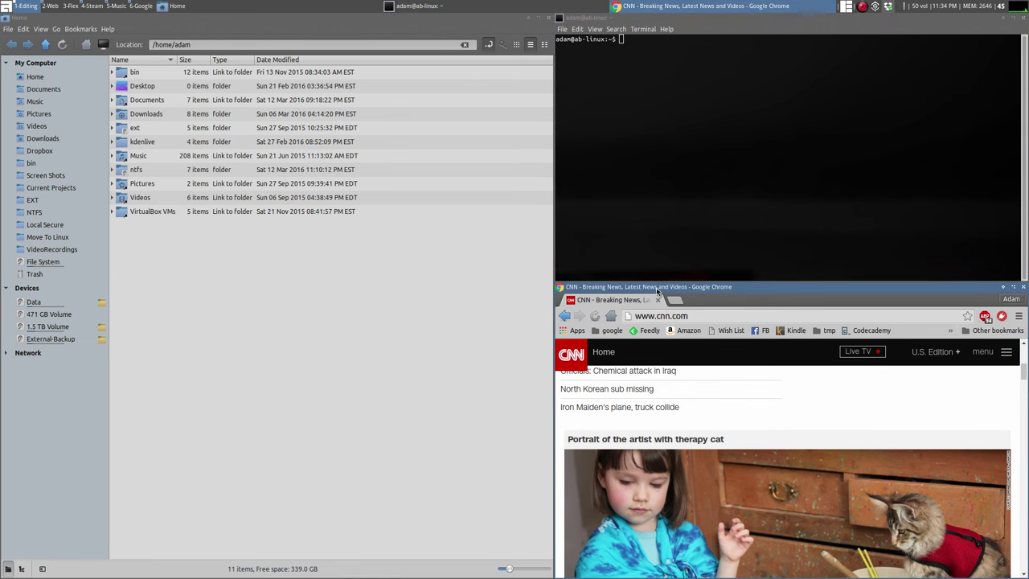
drag(658, 291, 338, 285)
click(626, 86)
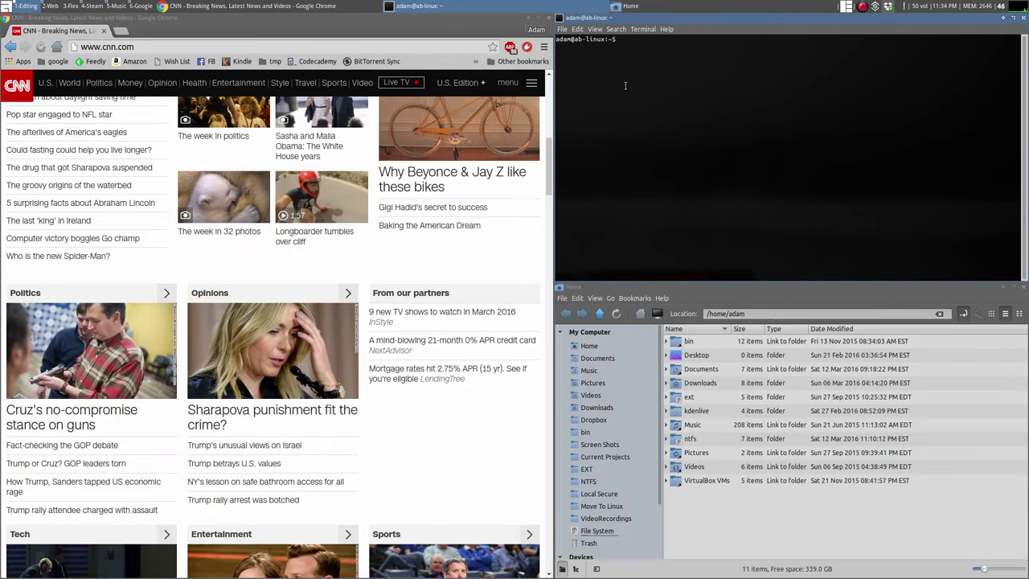
text(vim)
key(Return)
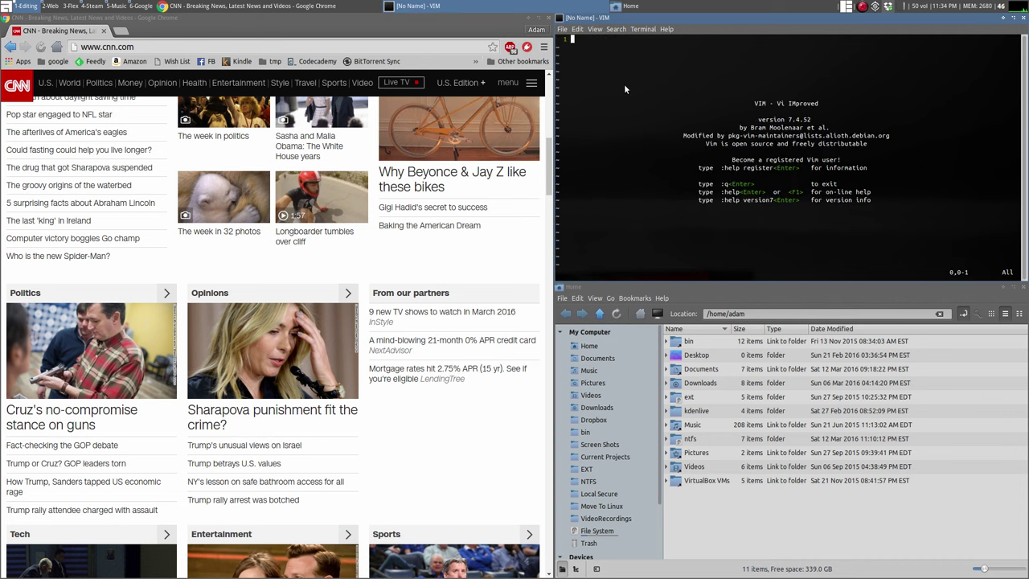
Step: Launch the Geany editor and swap the Chrome window back into the master area
key(ctrl+space)
text(e)
key(Escape)
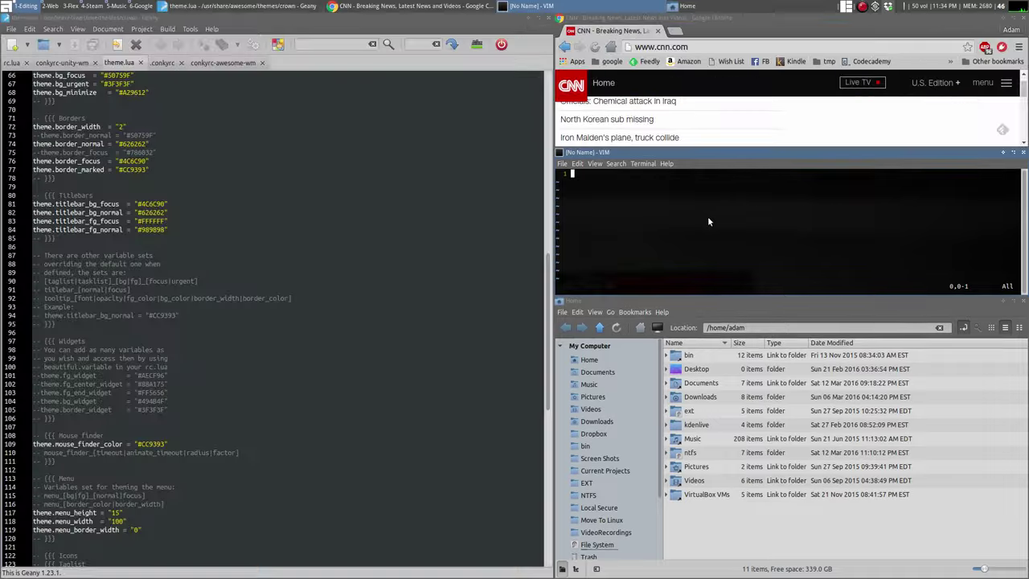
key(super+ctrl+Return)
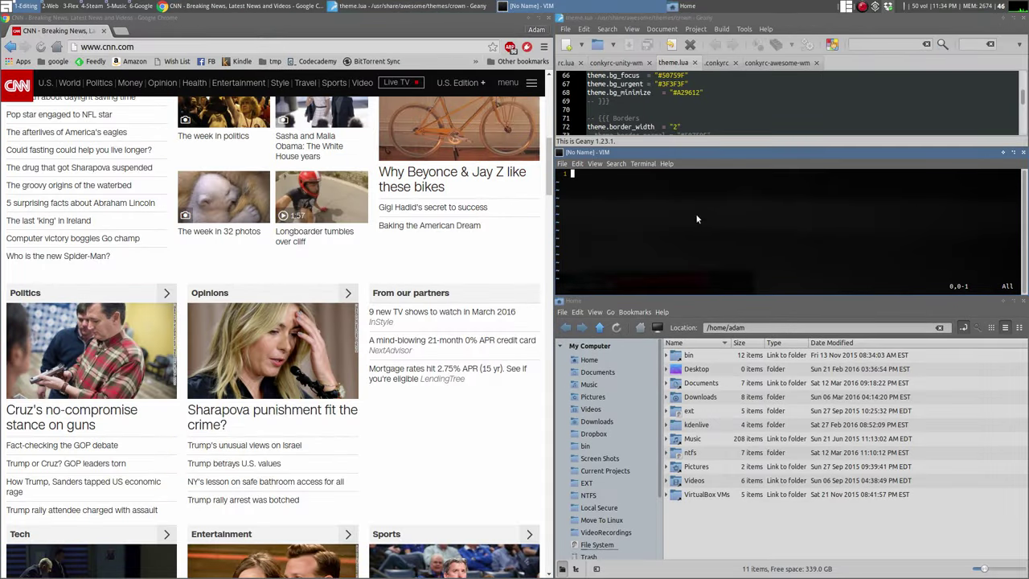
Step: Resize the stacked windows so Geany is the tallest and the master area takes about half the screen width
drag(758, 241, 577, 291)
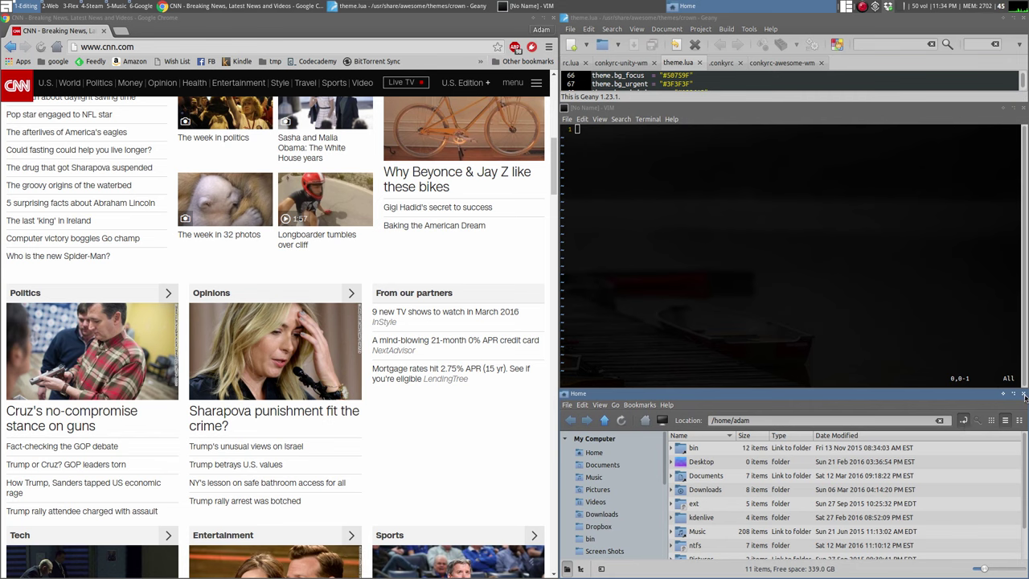
drag(736, 132, 549, 323)
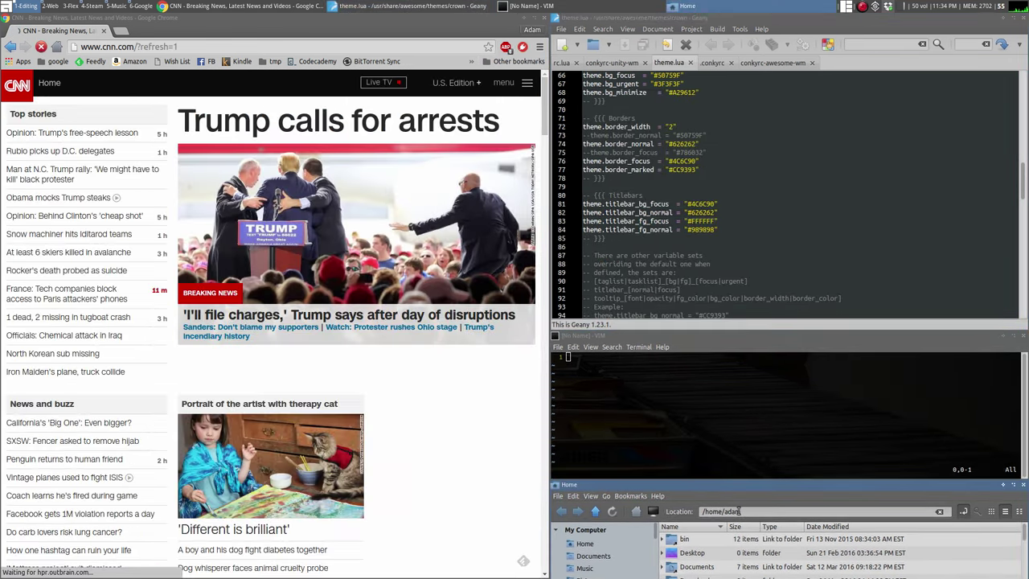
drag(589, 289, 619, 555)
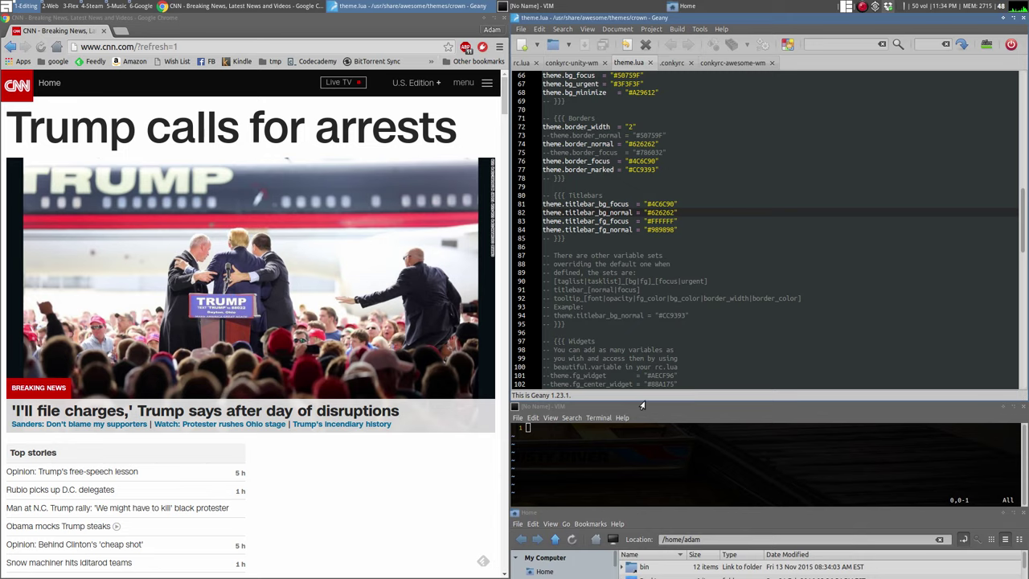
Step: Add a second master window, placing the Home file manager below Chrome, and swap Geany above the VIM terminal in the stack
key(super+shift+h)
drag(645, 405, 355, 462)
scroll(258, 521, down, 2)
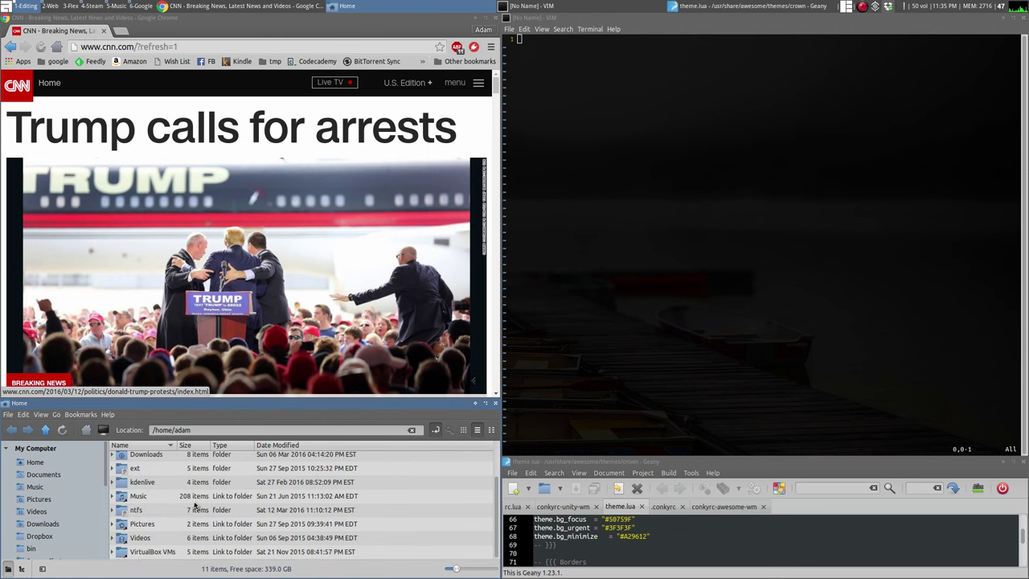
click(198, 496)
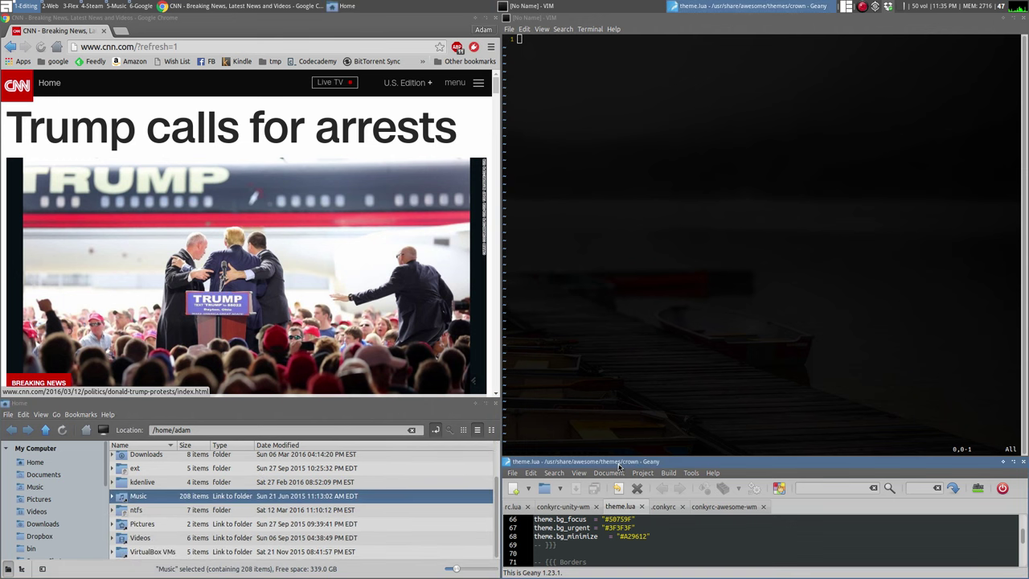
drag(619, 464, 618, 269)
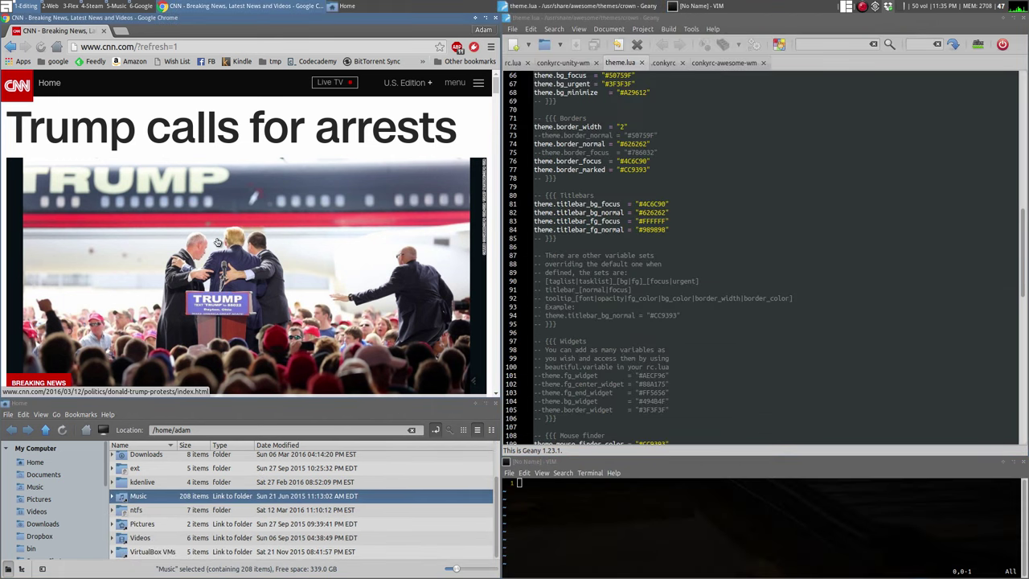
Step: Scroll down the CNN page and widen the master column to about 57 percent of the screen width
scroll(451, 233, down, 3)
key(super+l)
key(super+l)
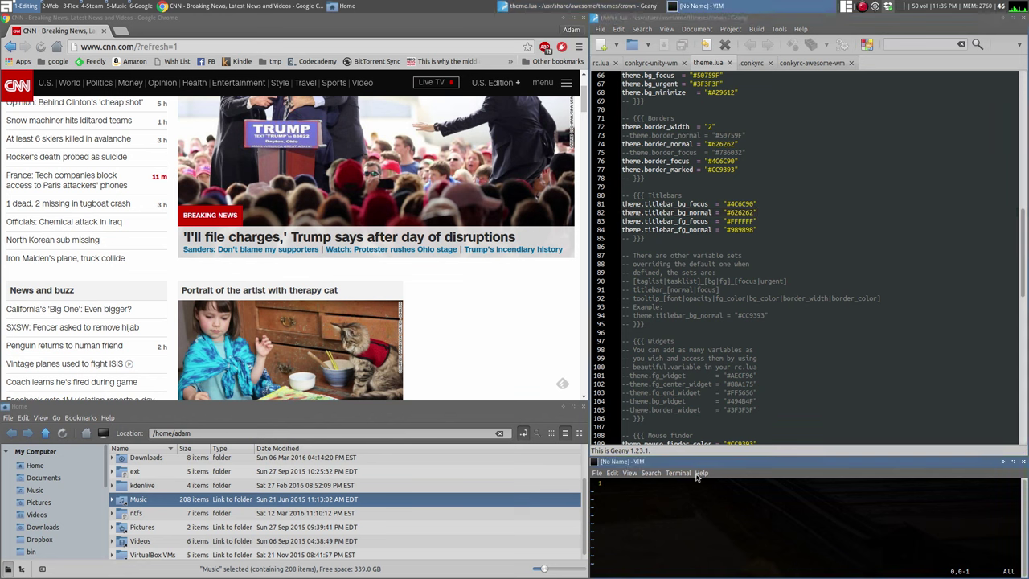
Step: Quit vim and run htop in the stacked terminal
text(:q)
key(Return)
text(htop)
key(Return)
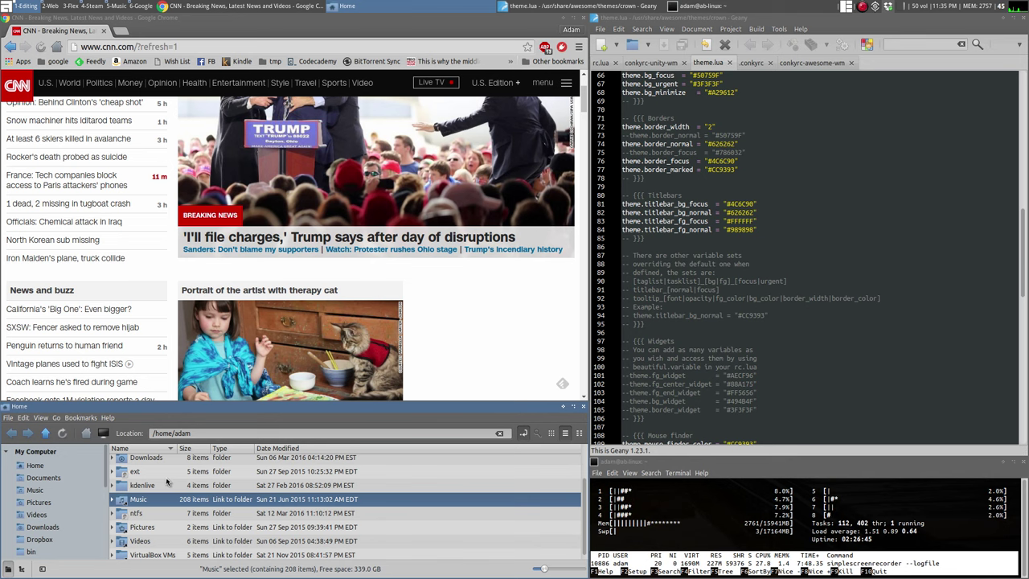
Step: Close the Home file manager, reduce the master area to Chrome alone, and heighten the htop terminal in the stack
click(583, 406)
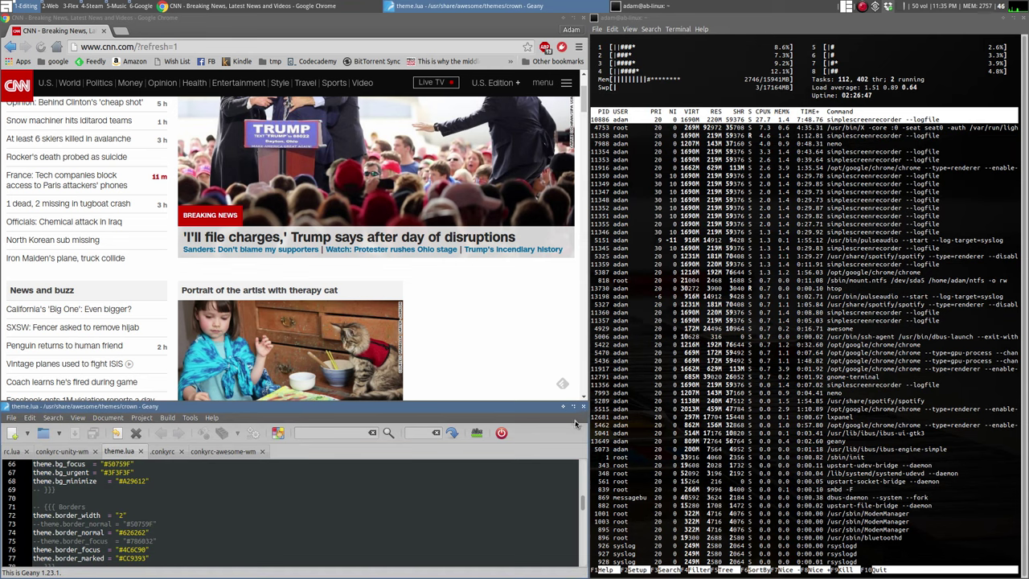
key(super+space)
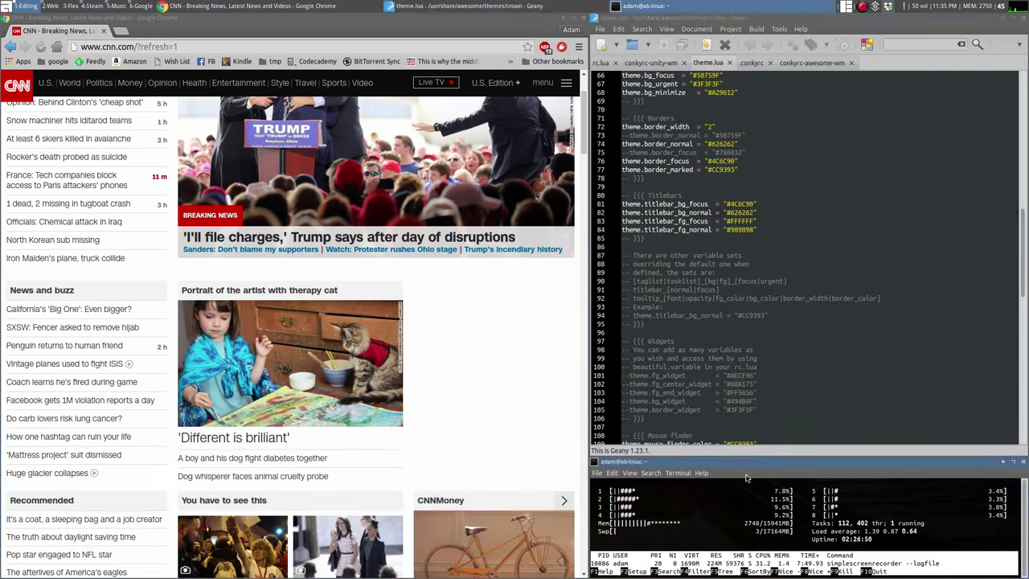
drag(562, 400, 580, 325)
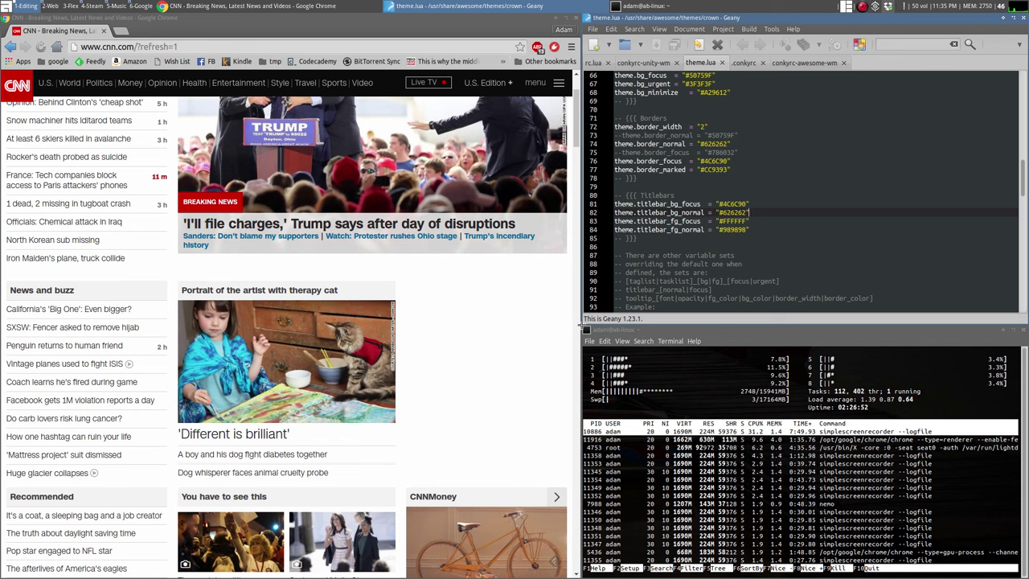